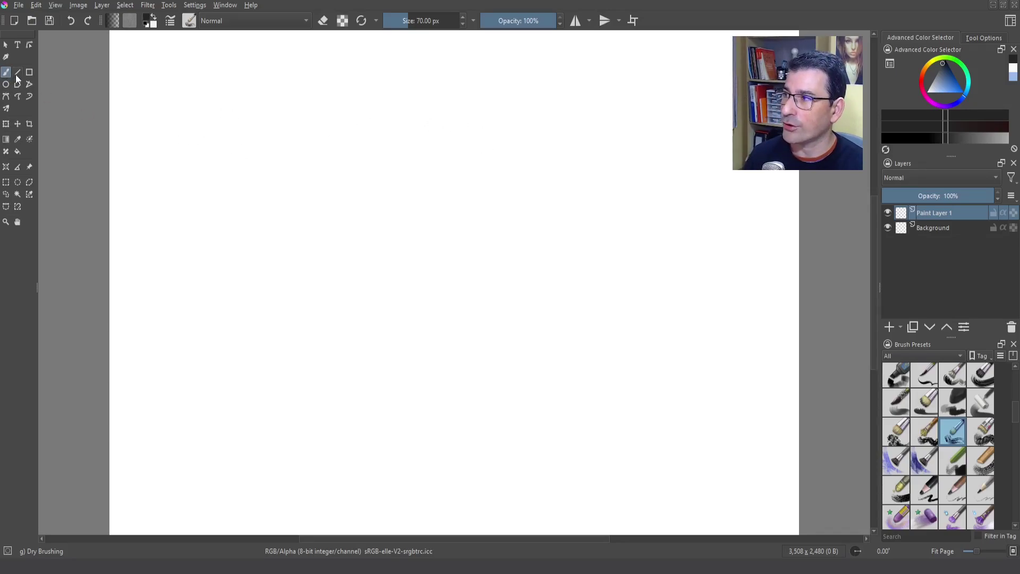
# Switch from painting to the Assistant Tool for placing perspective assistants.
pyautogui.click(6, 169)
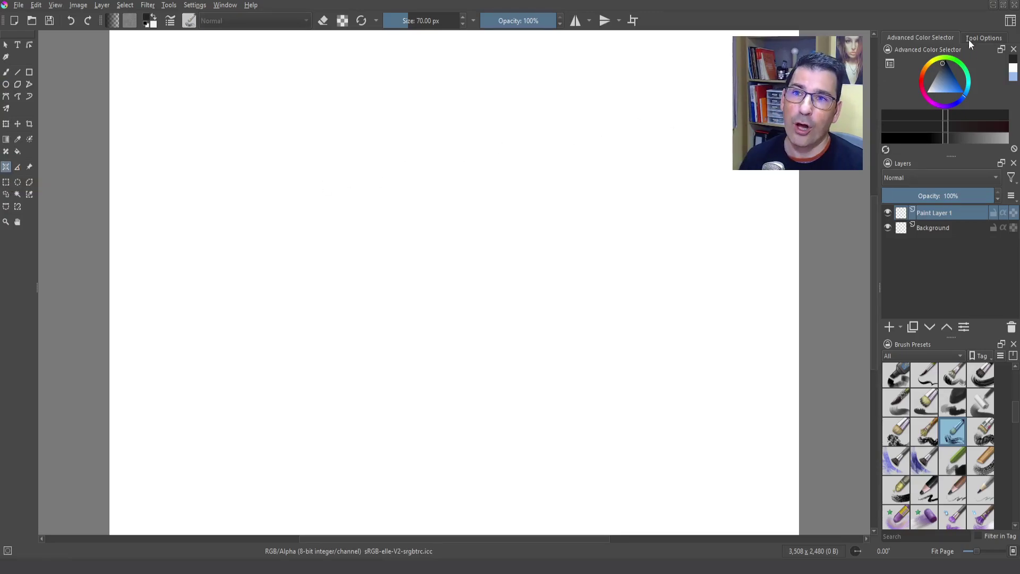
# Float the Tool Options docker, set to 2 Point Perspective, in its own window beside the canvas.
pyautogui.click(984, 38)
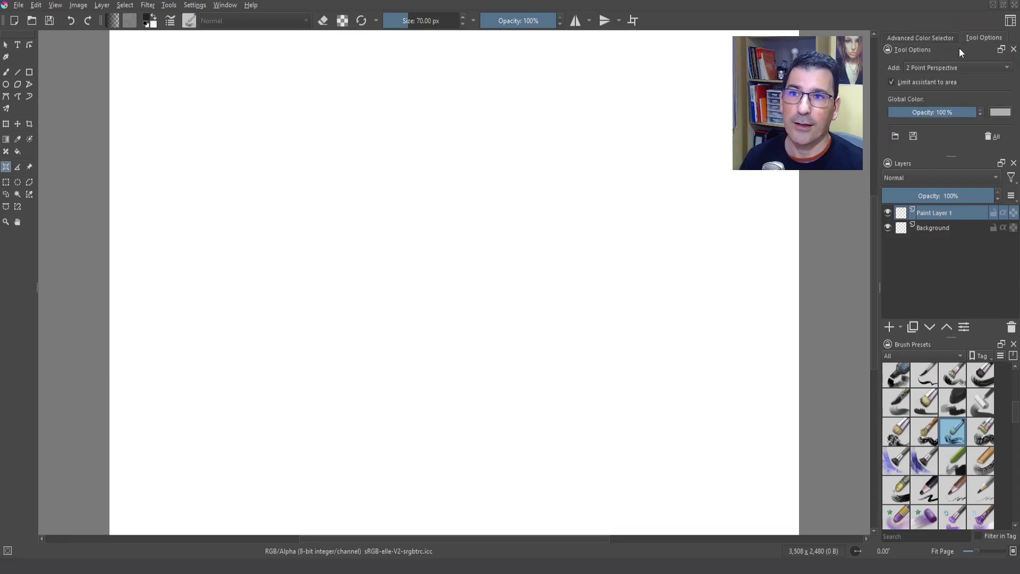
pyautogui.moveTo(959, 48); pyautogui.dragTo(738, 225)
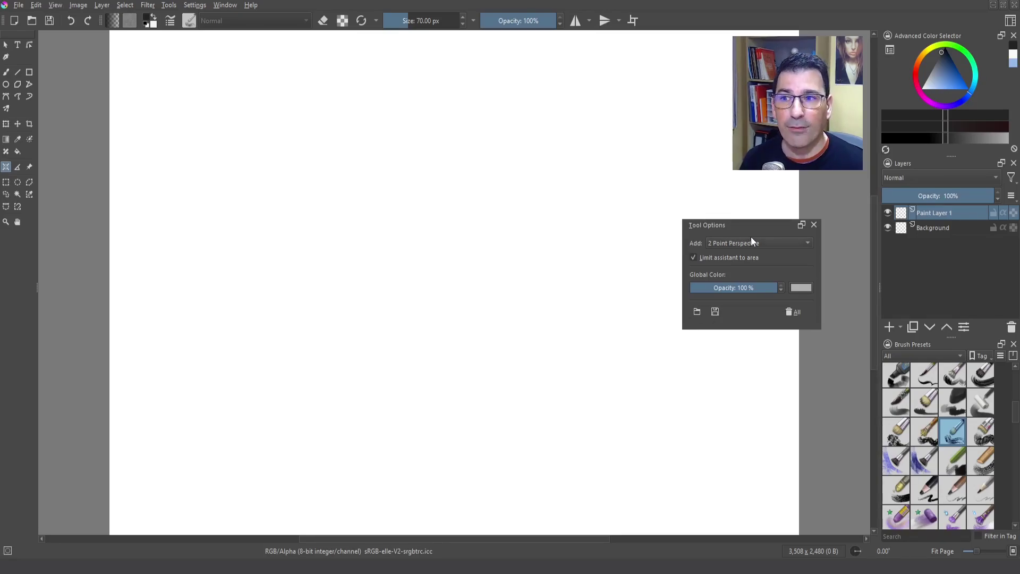
pyautogui.click(814, 225)
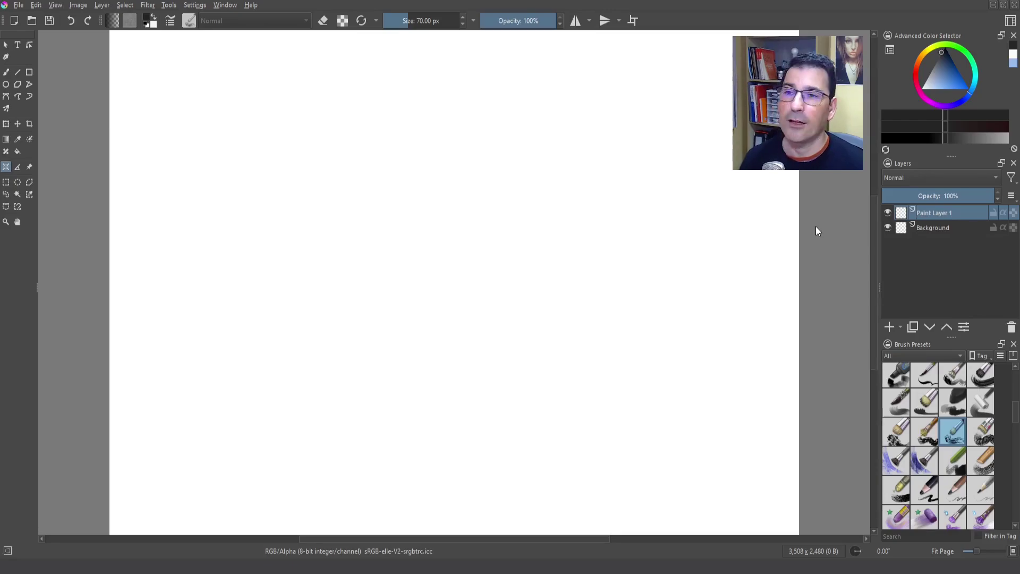
pyautogui.click(195, 5)
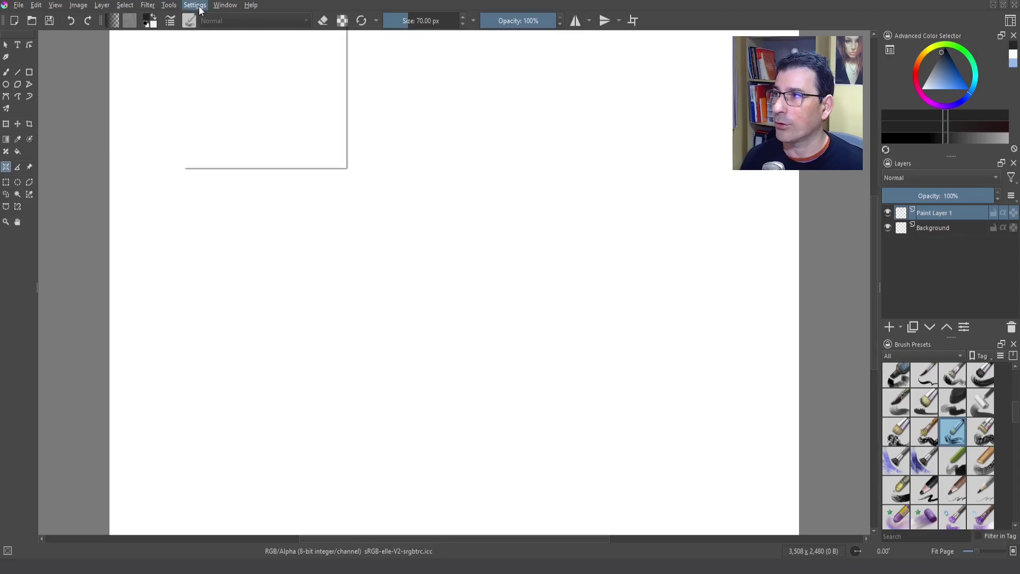
pyautogui.moveTo(216, 93)
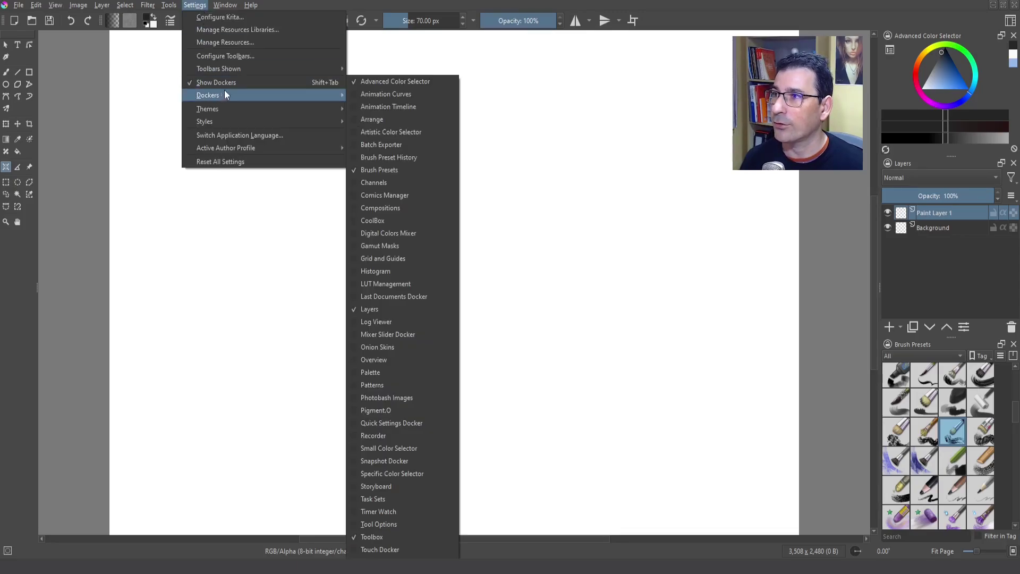
pyautogui.click(398, 523)
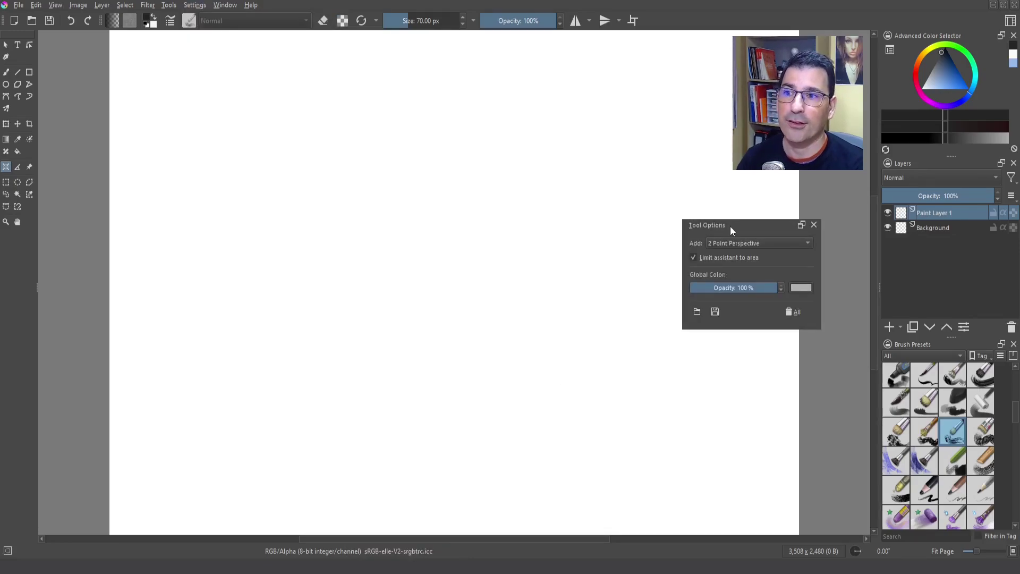
pyautogui.moveTo(741, 230); pyautogui.dragTo(755, 232)
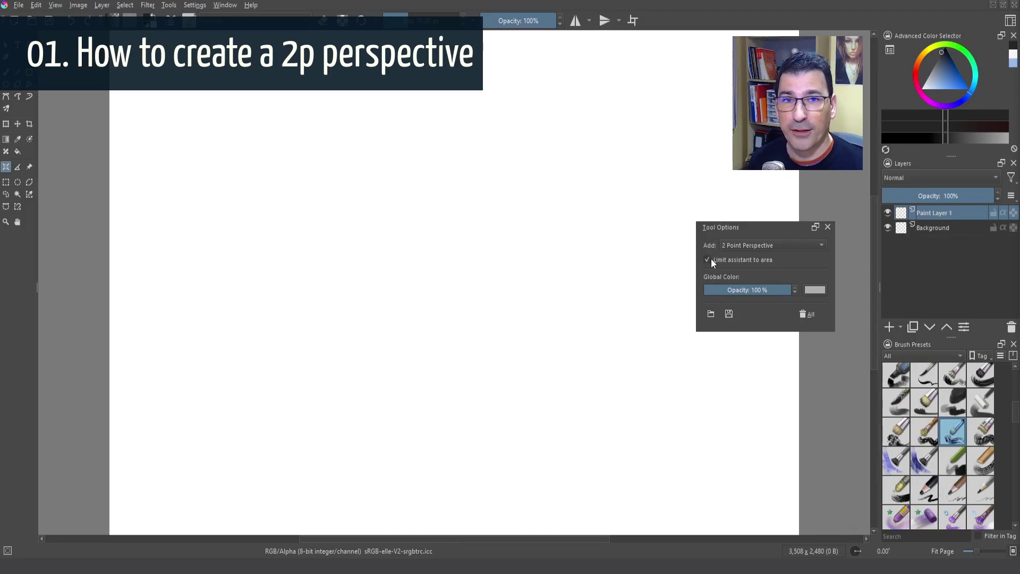
# Place the left and right vanishing points level on a horizon across the upper page.
pyautogui.click(253, 212)
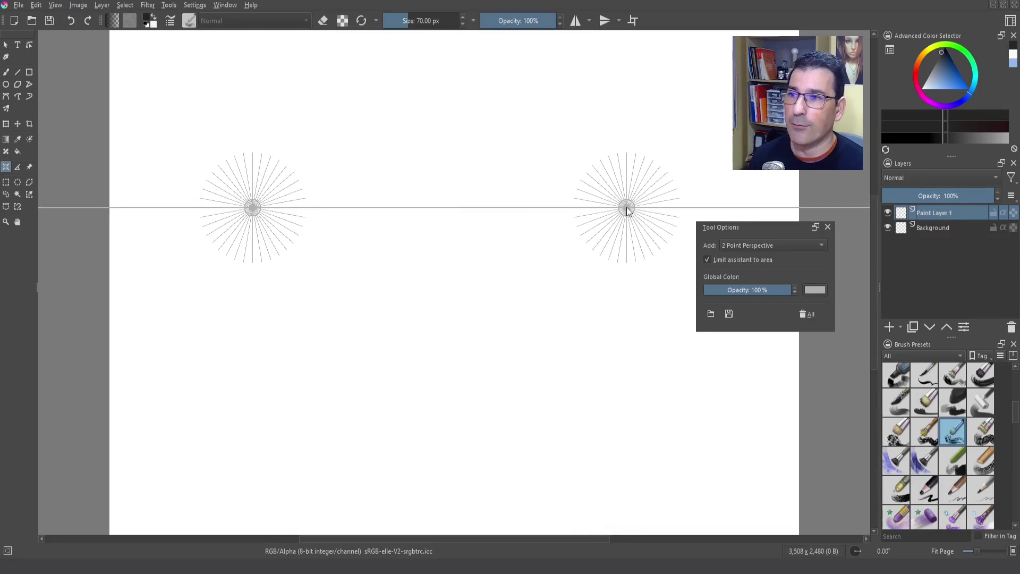
pyautogui.click(627, 208)
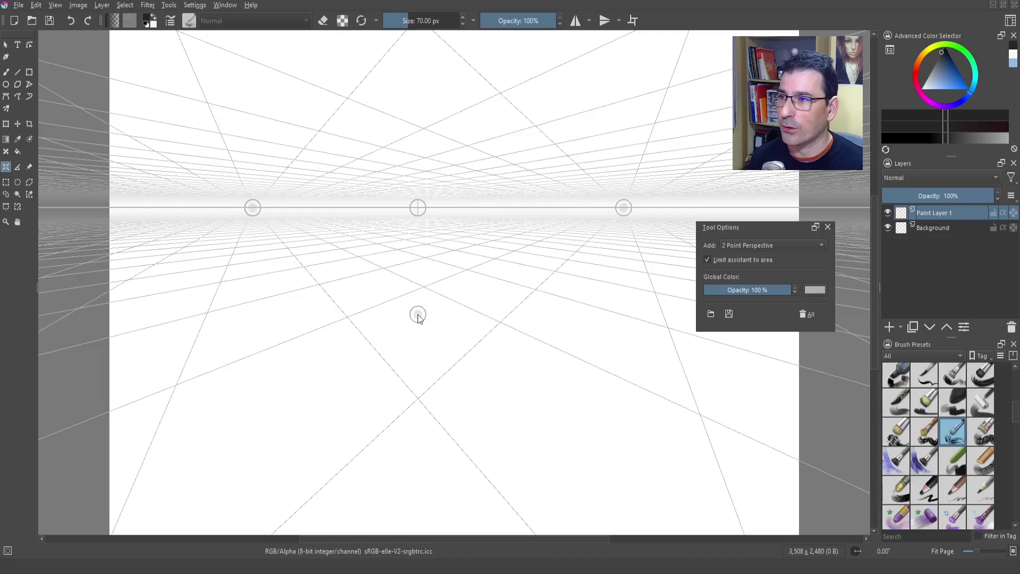
# Place the third handle below the horizon and confine the grid to a large rectangle.
pyautogui.click(391, 322)
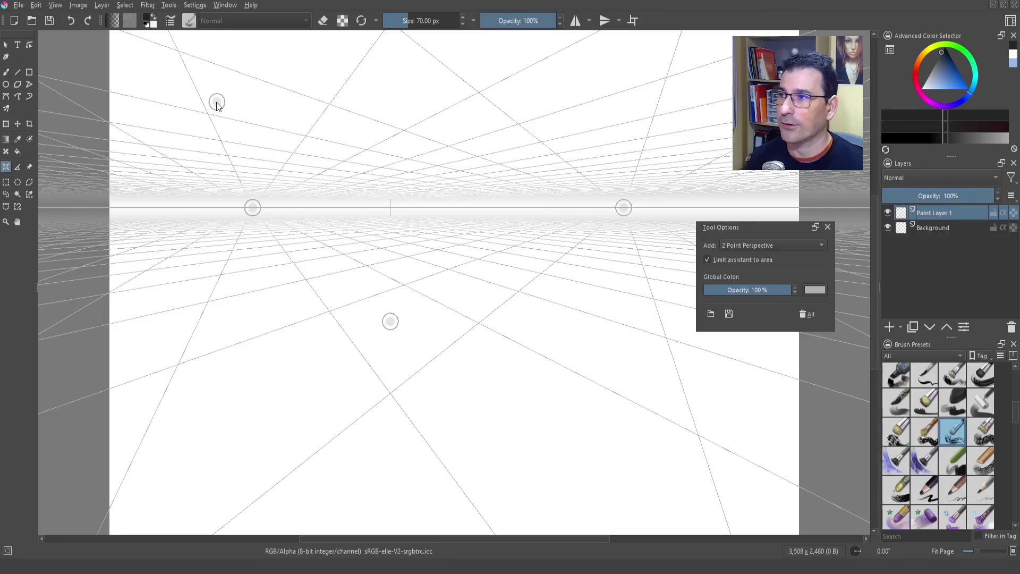
pyautogui.moveTo(206, 91); pyautogui.dragTo(681, 417)
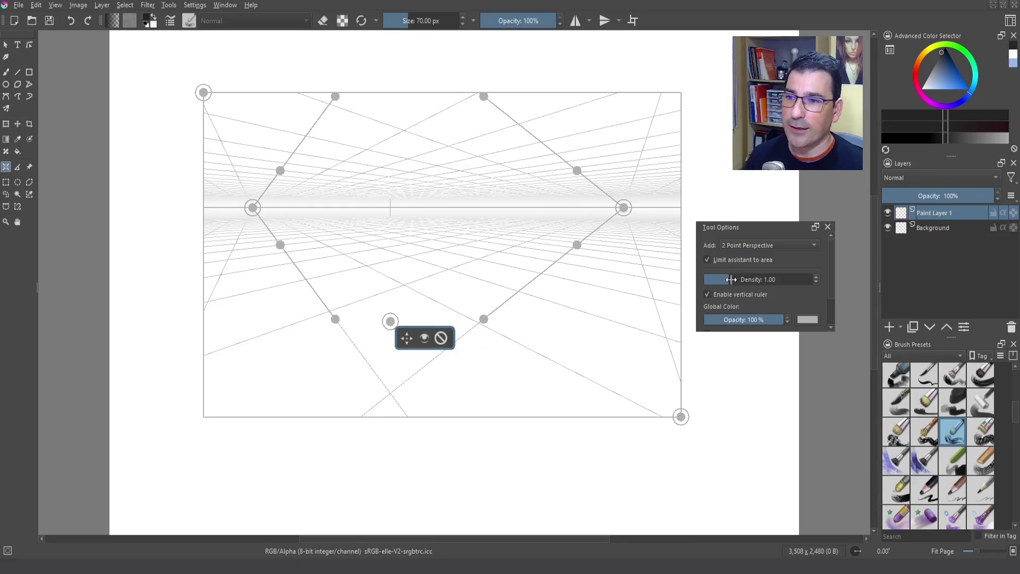
# Set the grid density to 0.20 and fade the assistant lines to 27% opacity.
pyautogui.moveTo(731, 279); pyautogui.dragTo(706, 277)
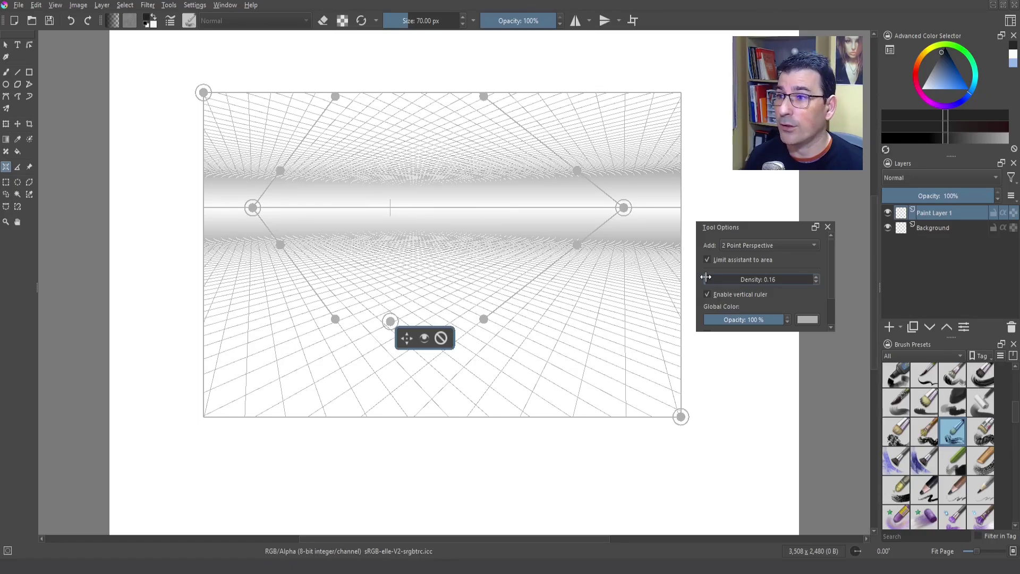
pyautogui.moveTo(706, 277); pyautogui.dragTo(708, 277)
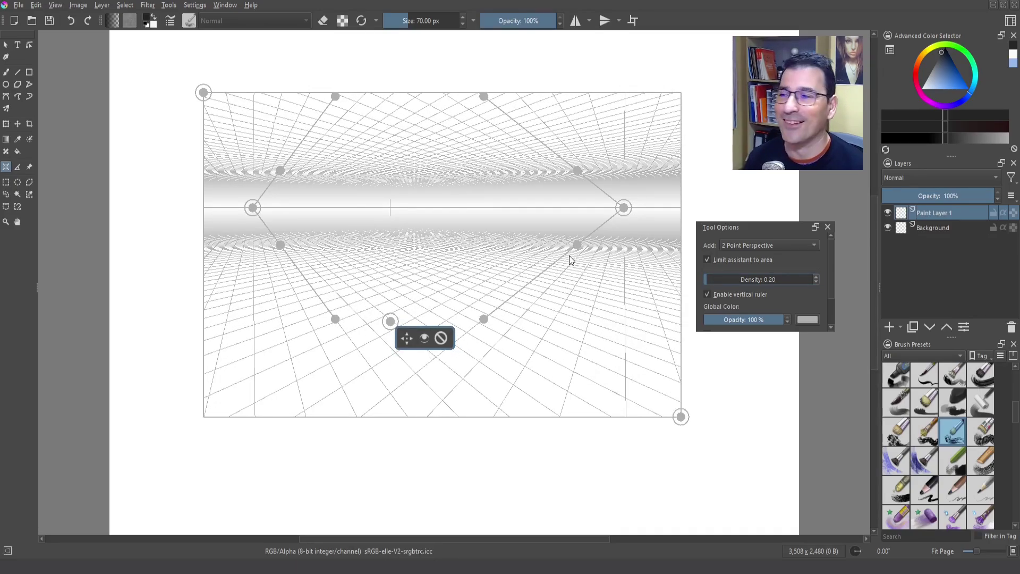
pyautogui.moveTo(743, 316)
pyautogui.mouseDown()
pyautogui.moveTo(723, 316)
pyautogui.moveTo(763, 316)
pyautogui.moveTo(723, 318)
pyautogui.moveTo(768, 317)
pyautogui.moveTo(727, 318)
pyautogui.mouseUp()
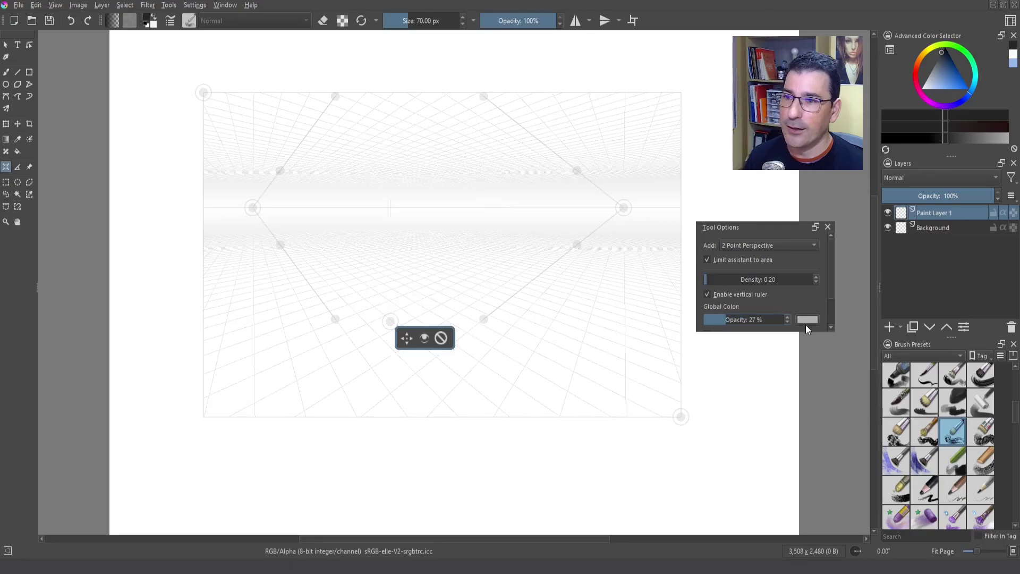
pyautogui.click(806, 321)
# Make the assistant lines blue.
pyautogui.click(794, 211)
pyautogui.click(831, 376)
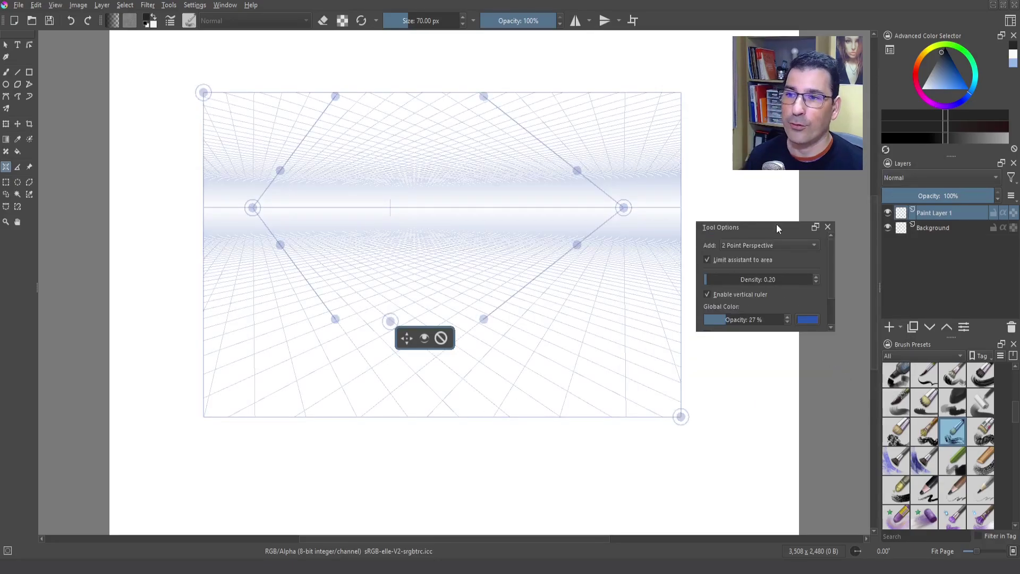
pyautogui.moveTo(610, 315); pyautogui.dragTo(540, 273)
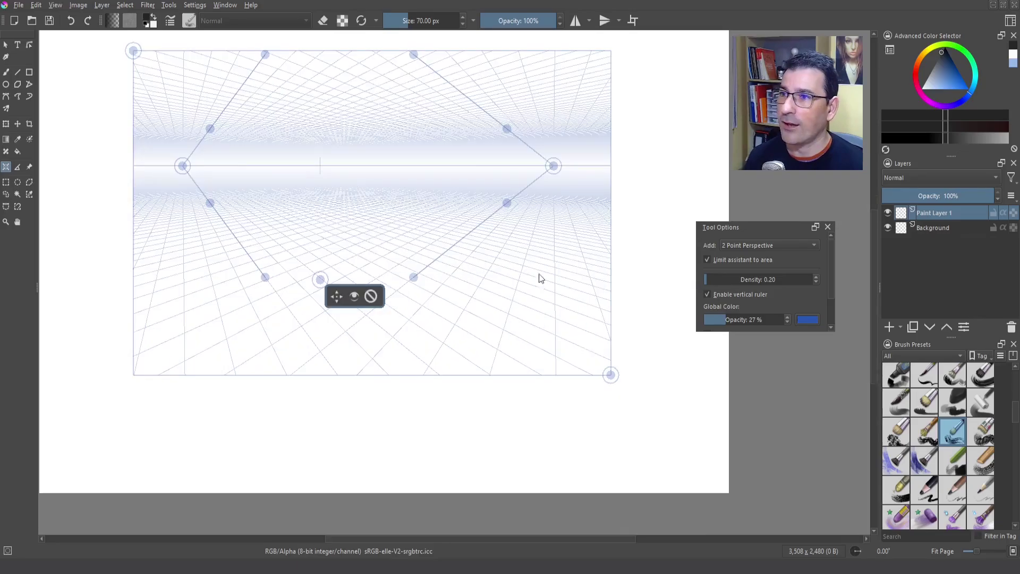
# Place a second 2-point perspective assistant with a small limited rectangular area.
pyautogui.click(575, 424)
pyautogui.click(700, 424)
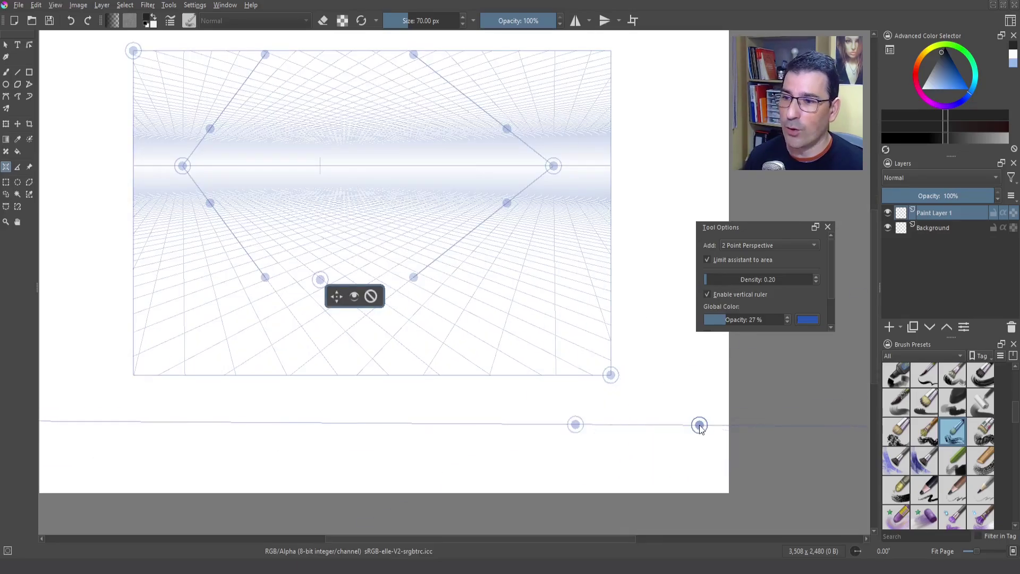
pyautogui.click(642, 469)
pyautogui.click(553, 380)
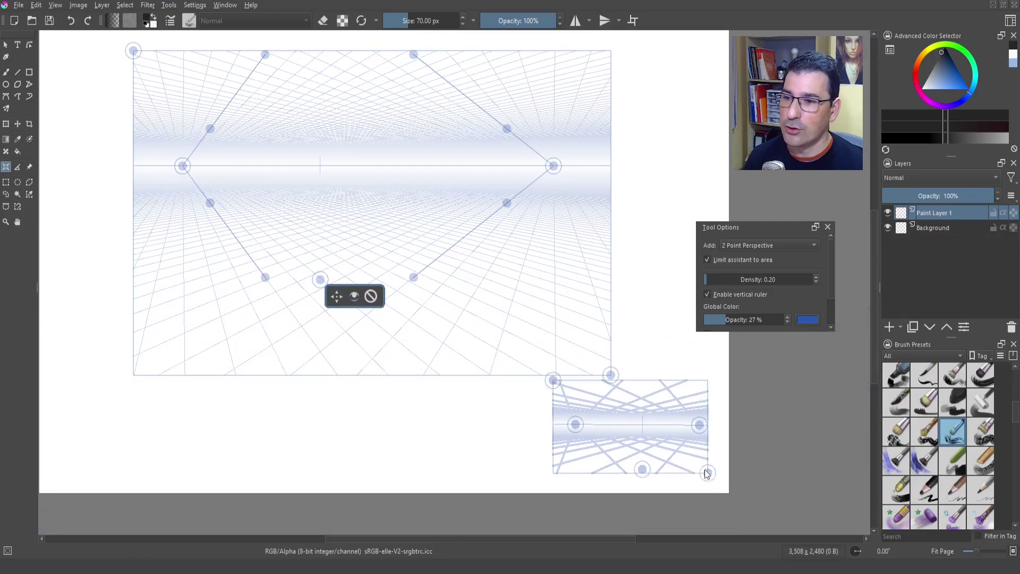
pyautogui.click(716, 484)
# Move the small assistant to the lower left, tilt its vanishing points, and widen its strip across the page.
pyautogui.moveTo(658, 486); pyautogui.dragTo(240, 488)
pyautogui.moveTo(281, 426); pyautogui.dragTo(279, 460)
pyautogui.moveTo(159, 423); pyautogui.dragTo(153, 409)
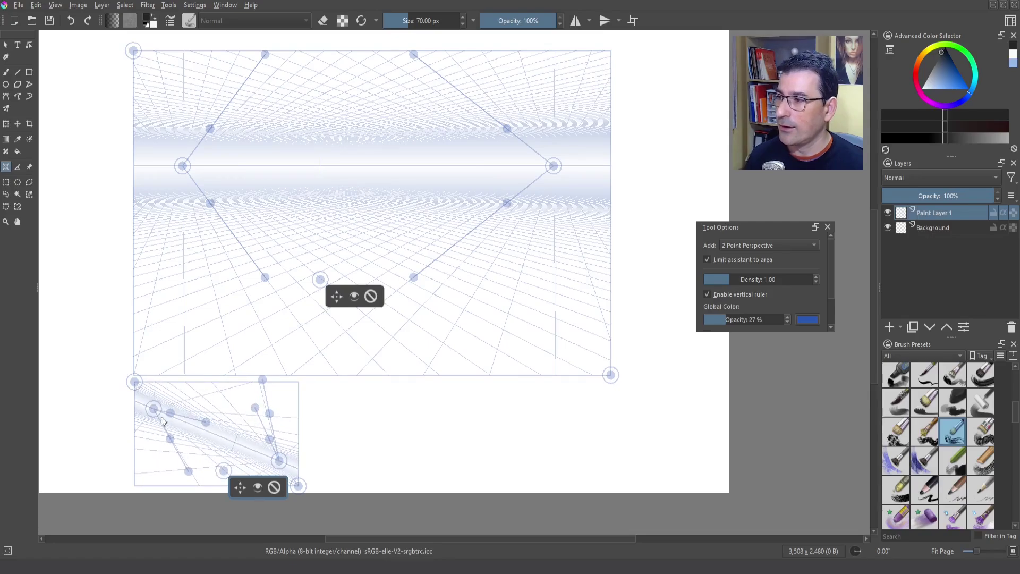
pyautogui.moveTo(279, 460); pyautogui.dragTo(281, 451)
pyautogui.moveTo(299, 486); pyautogui.dragTo(611, 480)
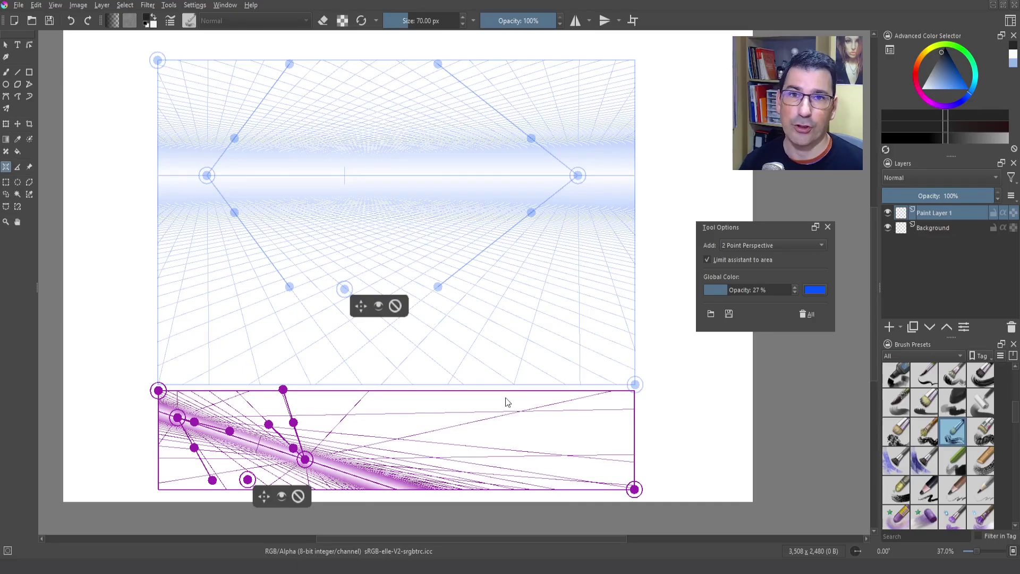
# Save the assistants as '2p 01' and create a new blank 3508 × 2480 document.
pyautogui.click(730, 313)
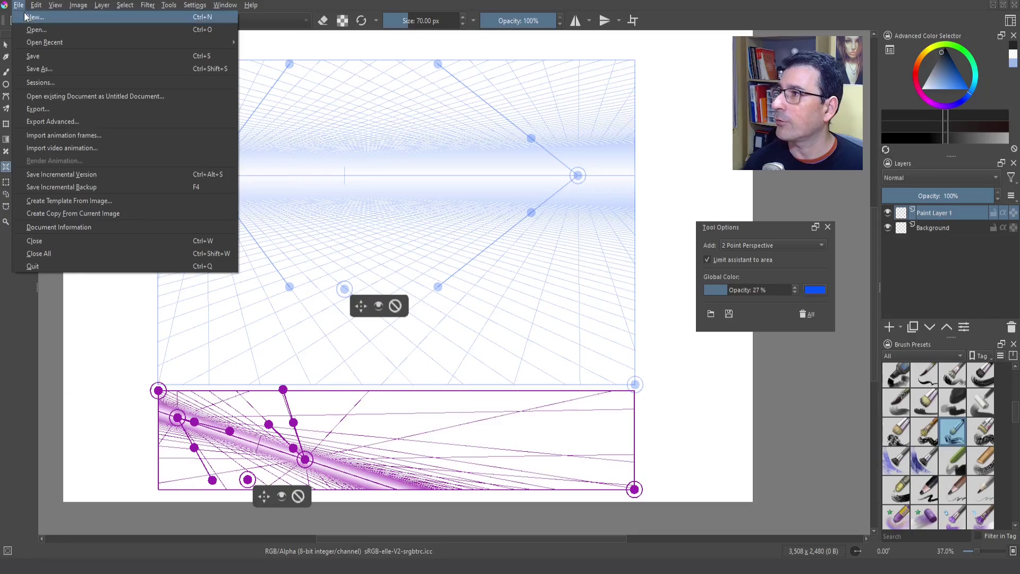
pyautogui.click(32, 18)
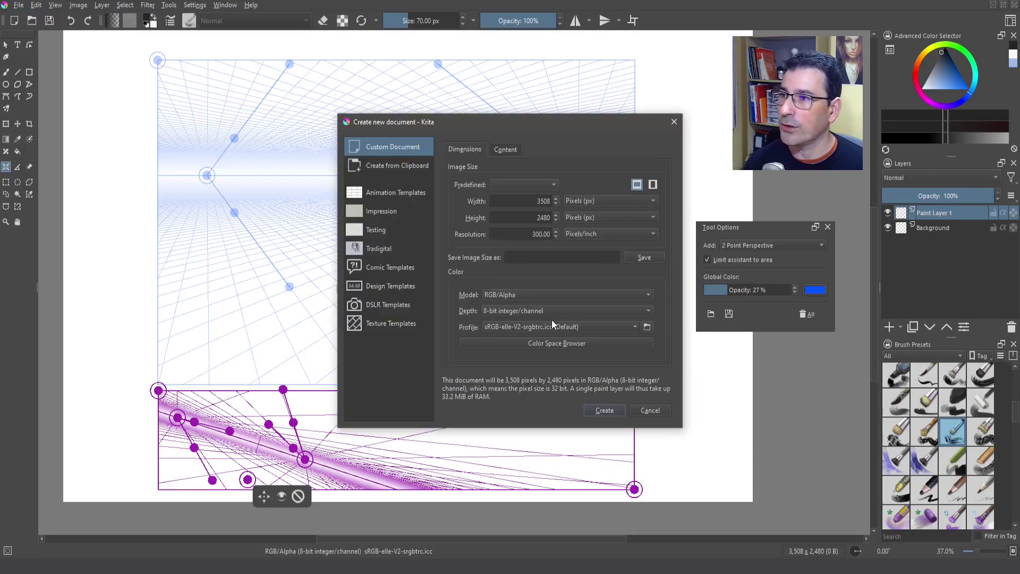
pyautogui.click(610, 414)
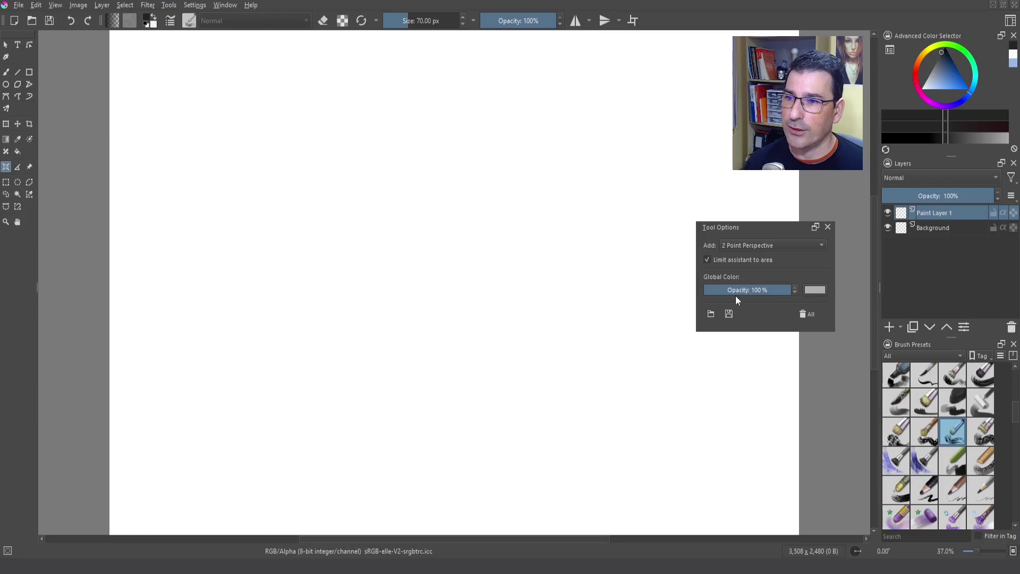
# Load '2p 01.paintingassistant' onto the new canvas and disable its vertical ruler.
pyautogui.click(712, 313)
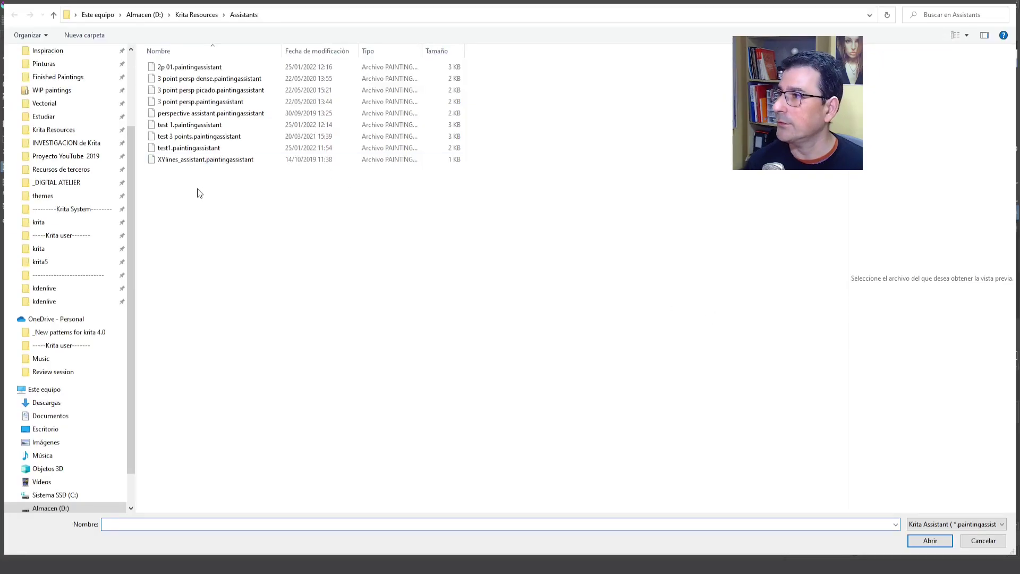
pyautogui.click(181, 68)
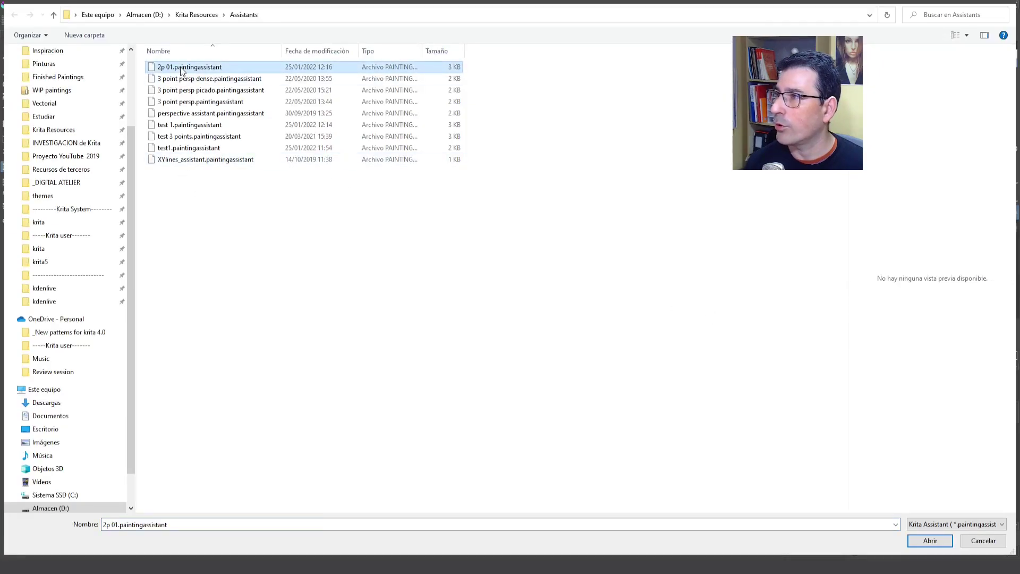
pyautogui.click(931, 540)
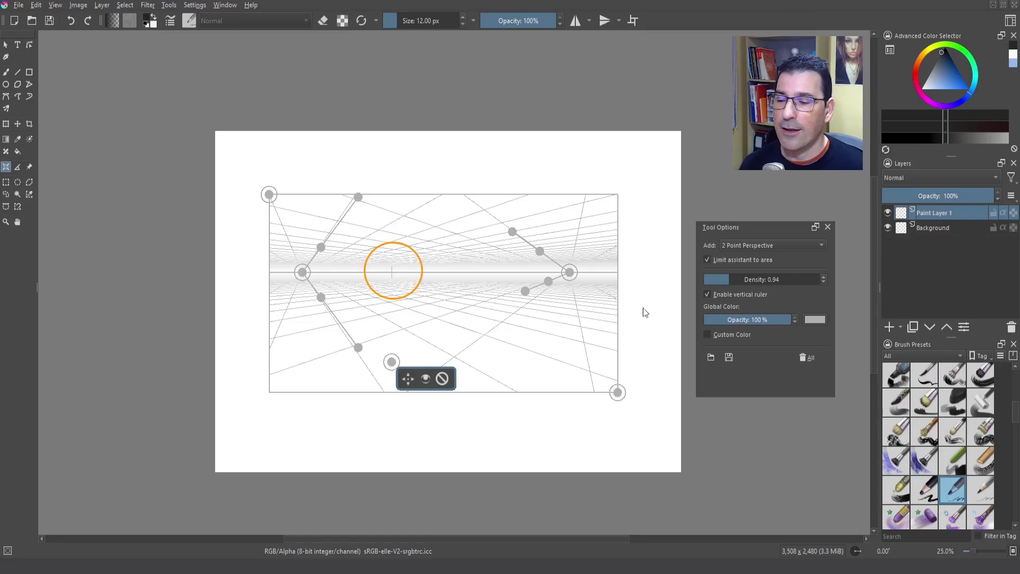
pyautogui.click(707, 294)
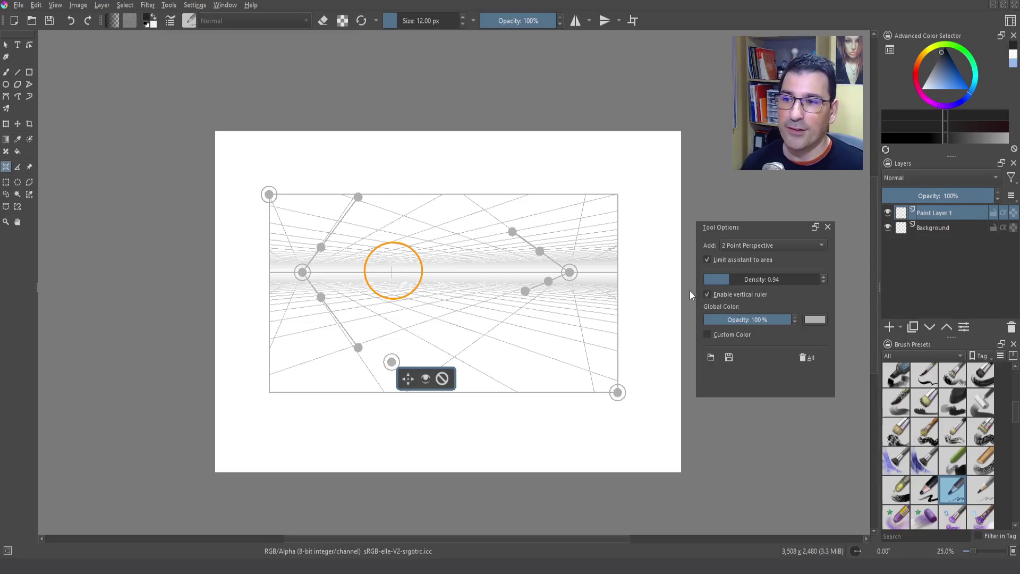
# Sketch two wall panels' vertical and receding top edges with the pencil, snapped to the perspective grid.
pyautogui.click(6, 73)
pyautogui.moveTo(483, 334)
pyautogui.mouseDown()
pyautogui.moveTo(482, 211)
pyautogui.moveTo(529, 252)
pyautogui.moveTo(513, 201)
pyautogui.mouseUp()
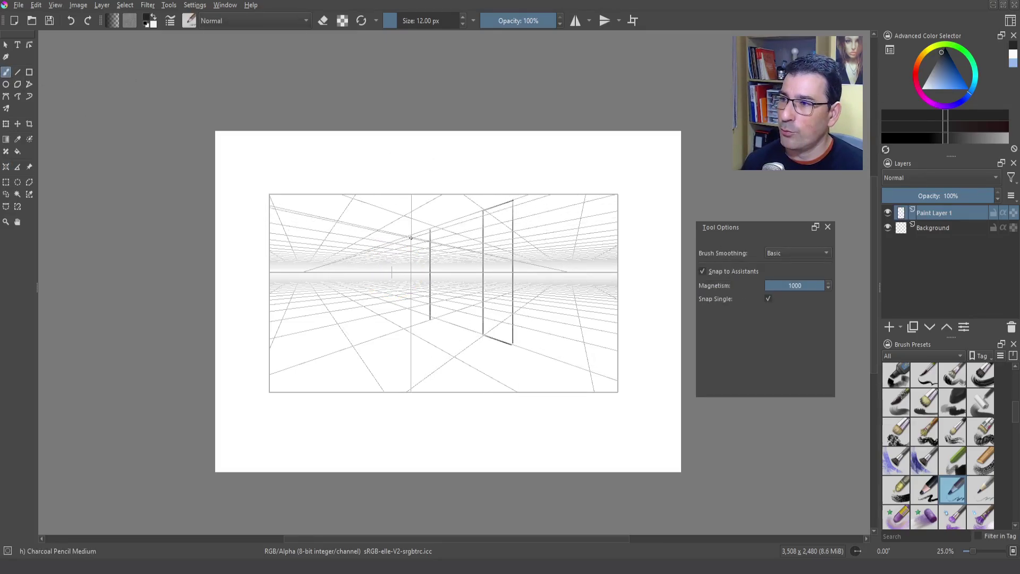
pyautogui.moveTo(411, 237)
pyautogui.mouseDown()
pyautogui.moveTo(411, 311)
pyautogui.moveTo(421, 316)
pyautogui.moveTo(412, 313)
pyautogui.moveTo(411, 236)
pyautogui.moveTo(479, 244)
pyautogui.moveTo(480, 271)
pyautogui.mouseUp()
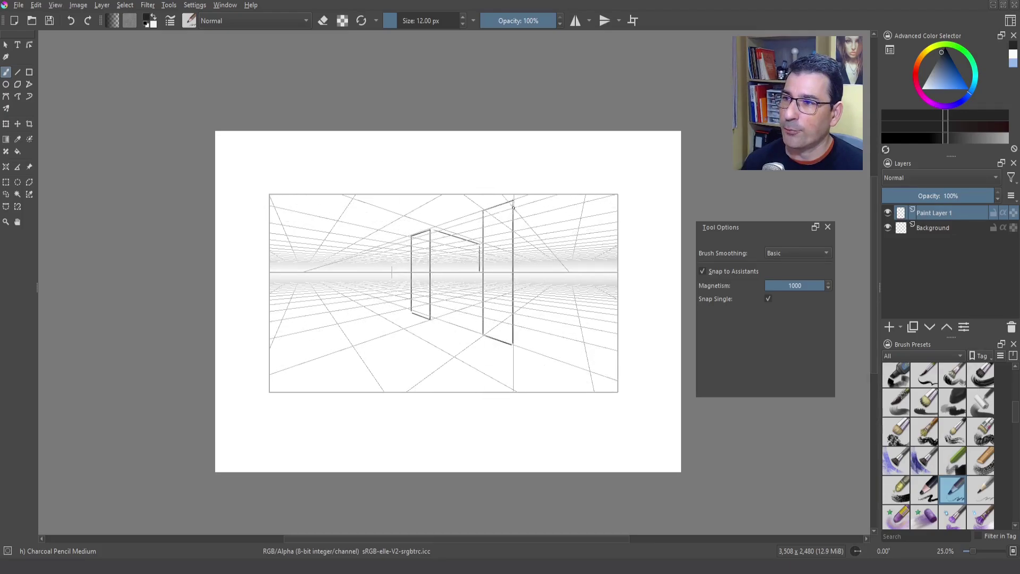
pyautogui.moveTo(514, 201)
pyautogui.mouseDown()
pyautogui.moveTo(546, 228)
pyautogui.moveTo(553, 251)
pyautogui.mouseUp()
pyautogui.moveTo(552, 251); pyautogui.dragTo(553, 287)
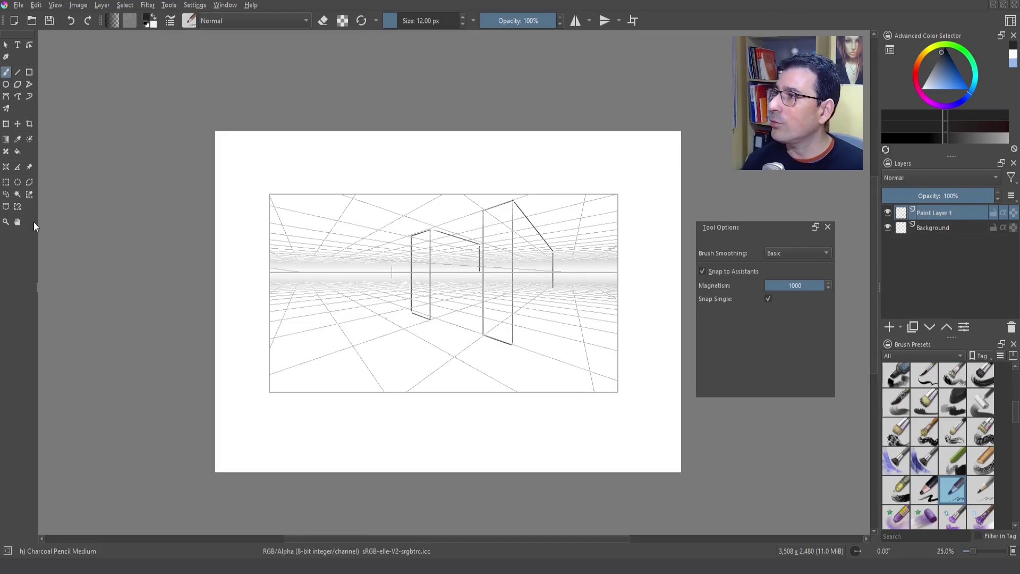
pyautogui.click(6, 167)
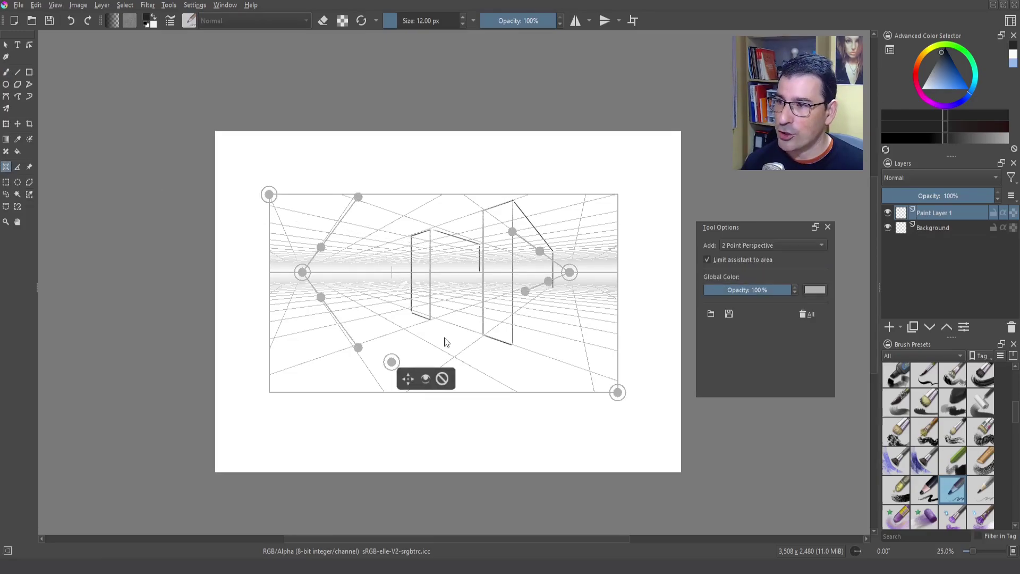
# Switch off the 2-point perspective assistant's vertical ruler, then resume freehand drawing.
pyautogui.click(408, 379)
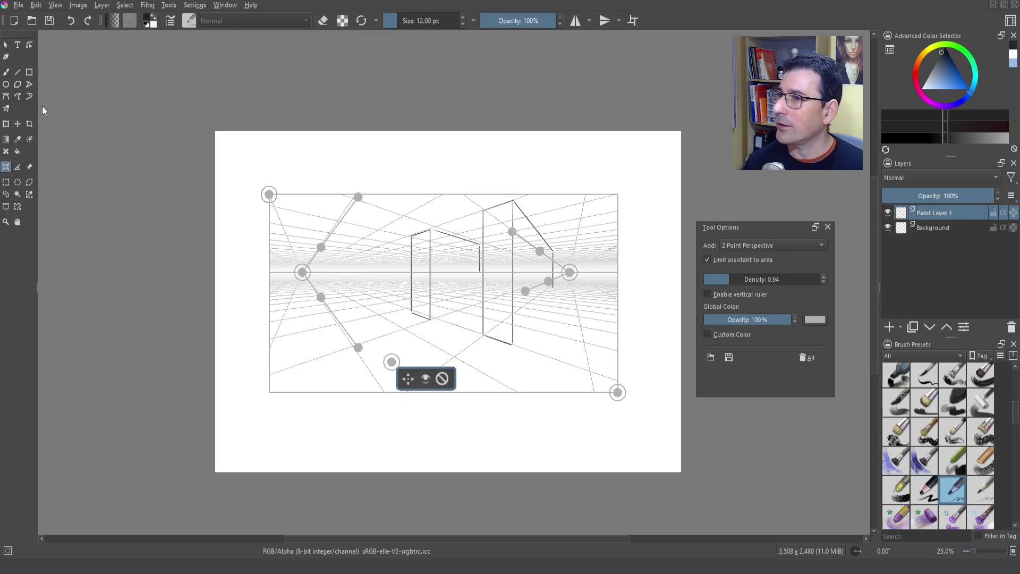
pyautogui.click(6, 72)
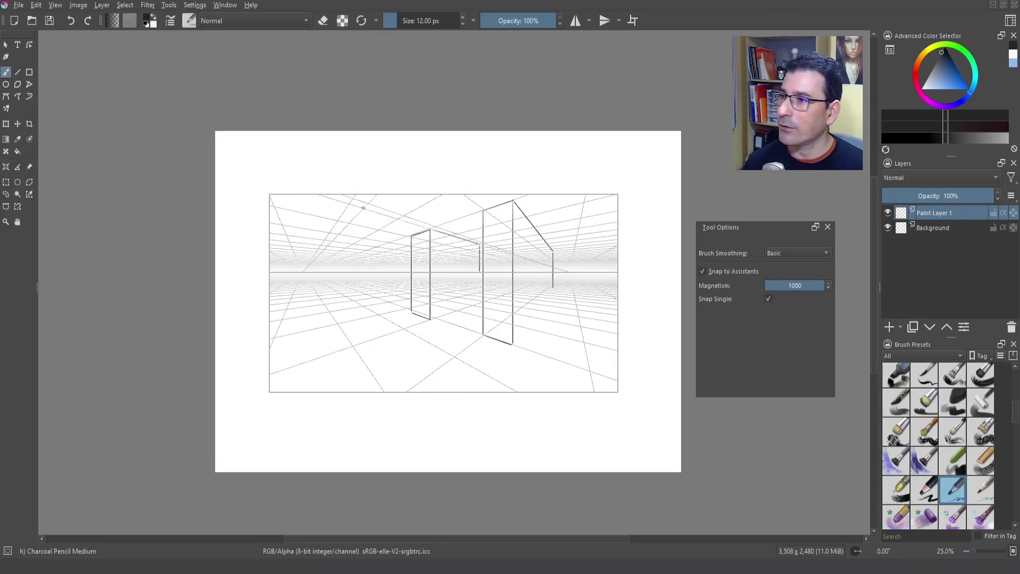
# Draw a slanted stroke at the upper left, then zoom out and pan to show space above.
pyautogui.moveTo(364, 208)
pyautogui.mouseDown()
pyautogui.moveTo(360, 289)
pyautogui.moveTo(363, 272)
pyautogui.moveTo(337, 247)
pyautogui.mouseUp()
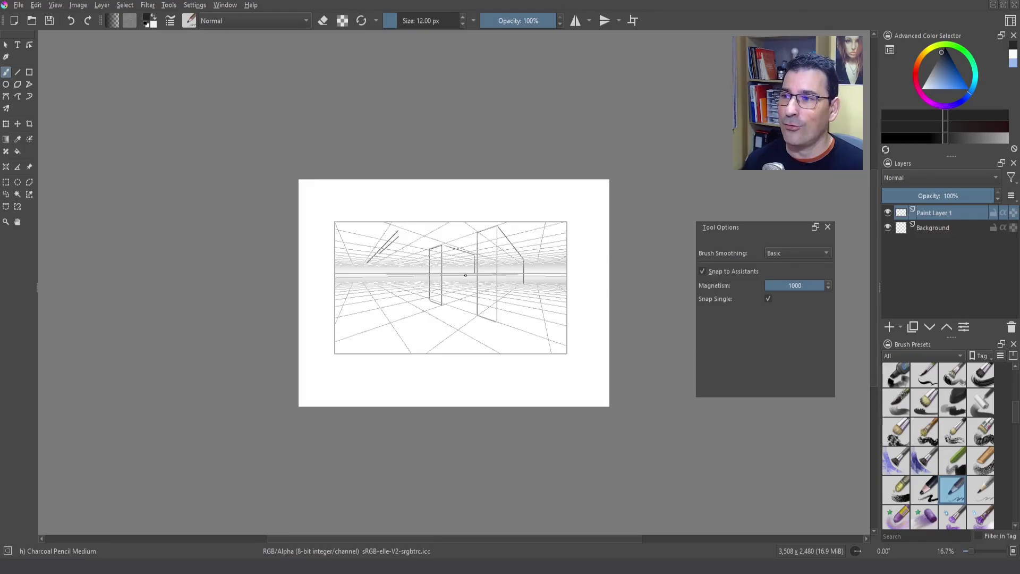
pyautogui.scroll(-1, 466, 277)
pyautogui.moveTo(467, 294); pyautogui.dragTo(462, 362)
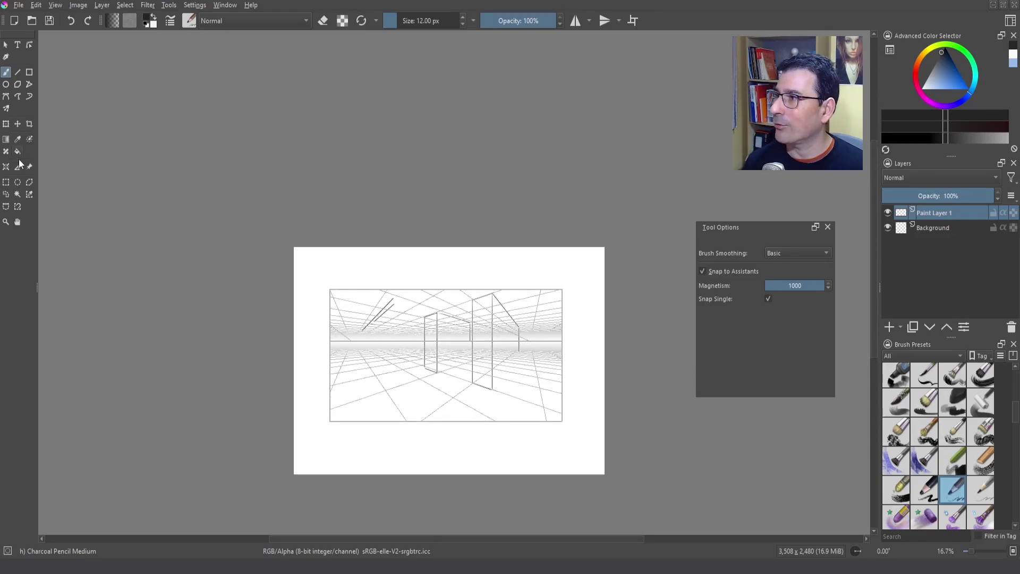
# Place a Vanishing Point assistant high above the drawing, limited to a tall rectangle over the sketch.
pyautogui.click(7, 168)
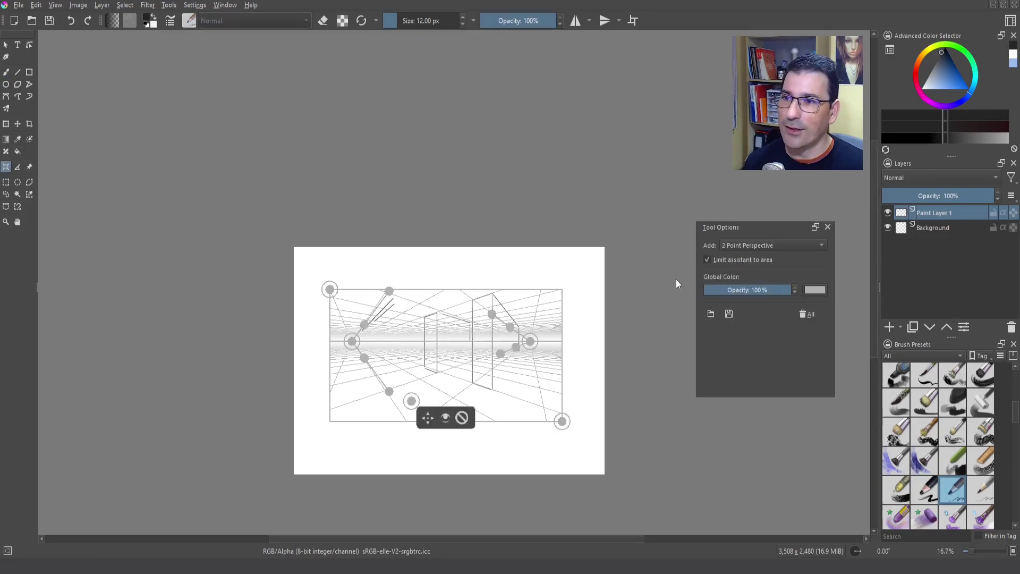
pyautogui.click(742, 244)
pyautogui.click(738, 351)
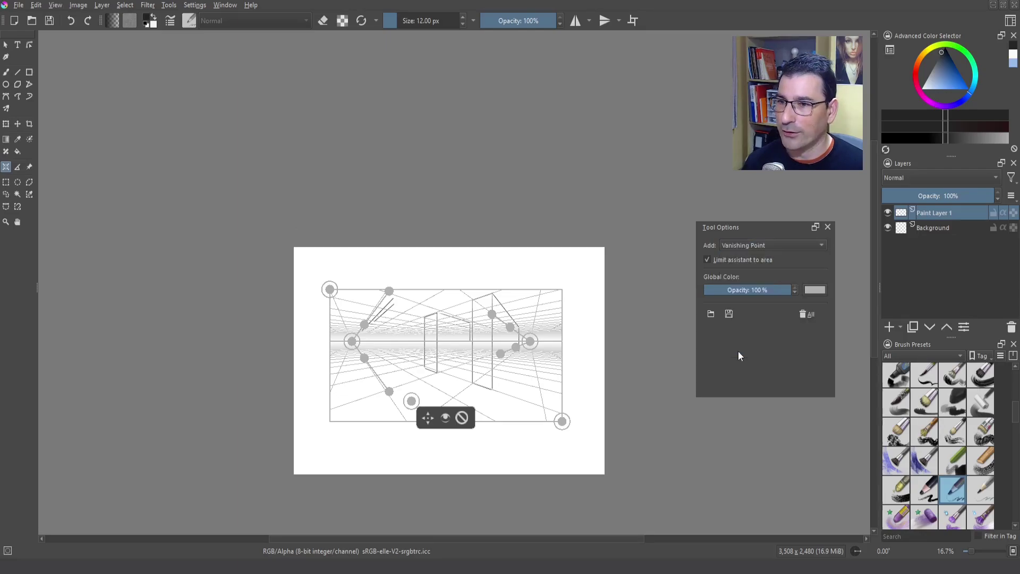
pyautogui.click(446, 69)
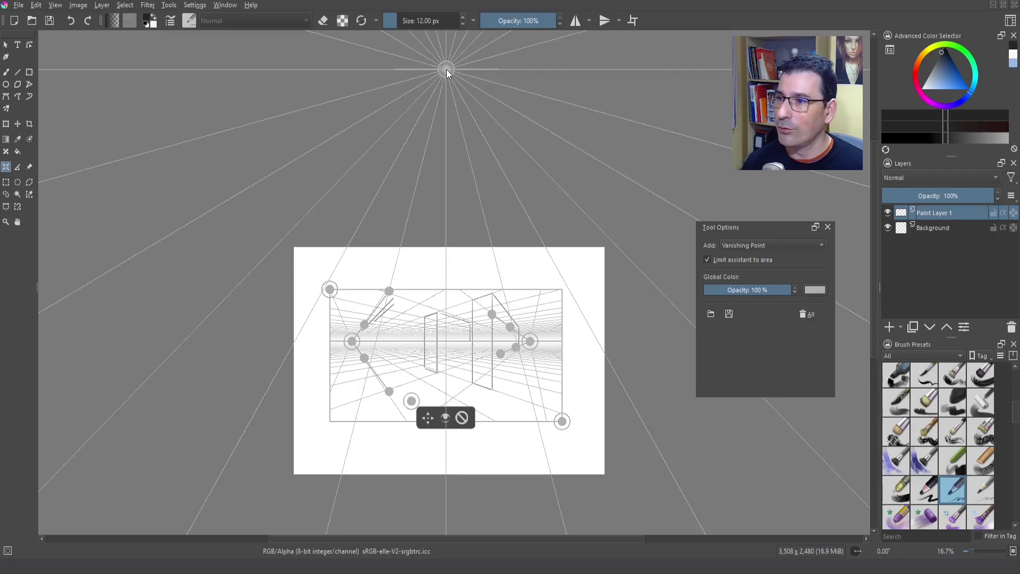
pyautogui.moveTo(313, 40)
pyautogui.mouseDown()
pyautogui.moveTo(537, 319)
pyautogui.moveTo(537, 425)
pyautogui.moveTo(569, 427)
pyautogui.moveTo(437, 237)
pyautogui.moveTo(486, 351)
pyautogui.moveTo(568, 426)
pyautogui.mouseUp()
# At 25% zoom, draw the tilted panel's slanted sides, top and bottom edges toward the upper vanishing point.
pyautogui.press('b')
pyautogui.scroll(1, 439, 250)
pyautogui.scroll(2, 439, 249)
pyautogui.scroll(-2, 439, 250)
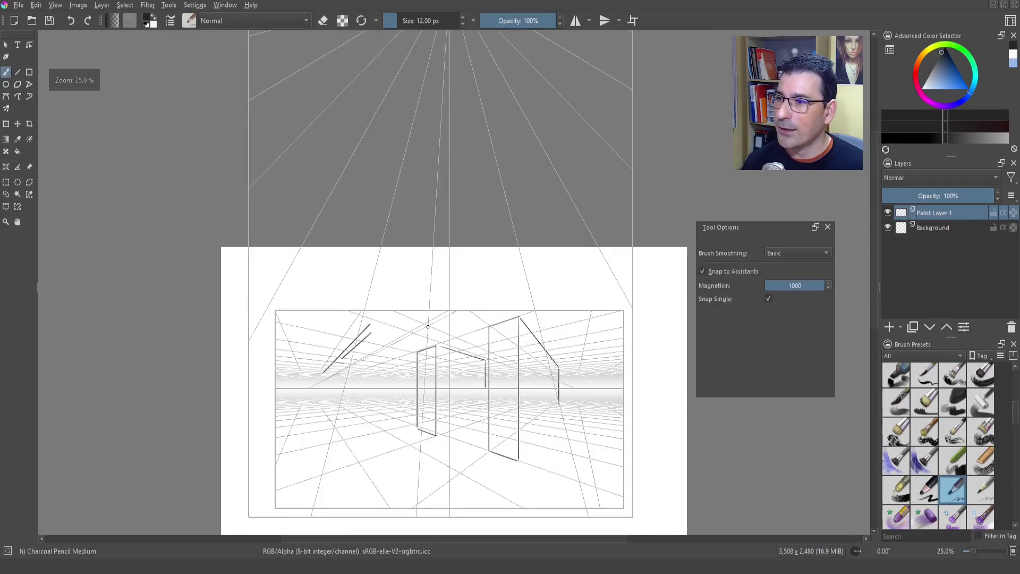
pyautogui.moveTo(427, 323); pyautogui.dragTo(453, 202)
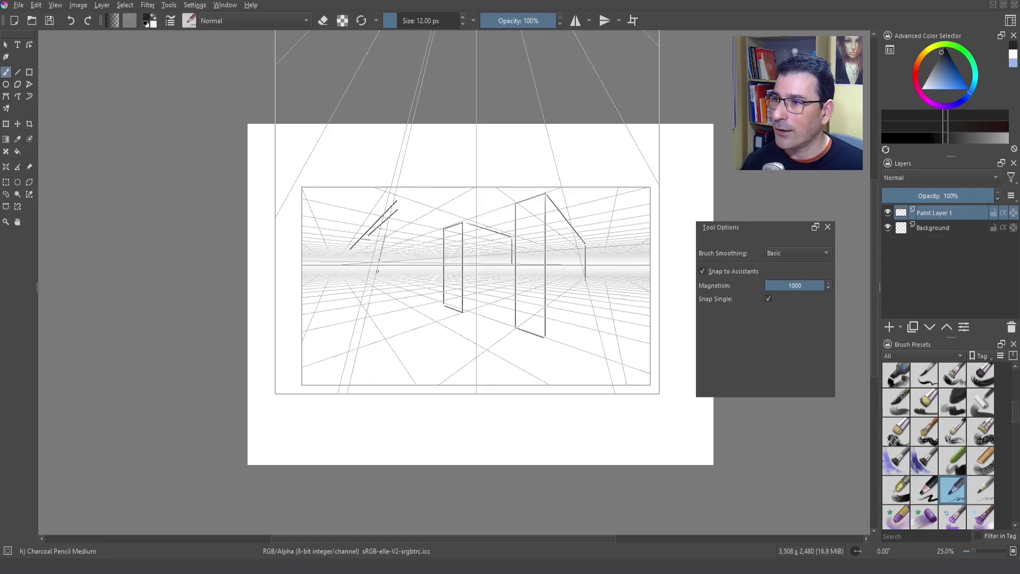
pyautogui.moveTo(385, 235); pyautogui.dragTo(365, 322)
pyautogui.moveTo(385, 234)
pyautogui.mouseDown()
pyautogui.moveTo(425, 245)
pyautogui.moveTo(420, 312)
pyautogui.moveTo(365, 323)
pyautogui.moveTo(397, 316)
pyautogui.mouseUp()
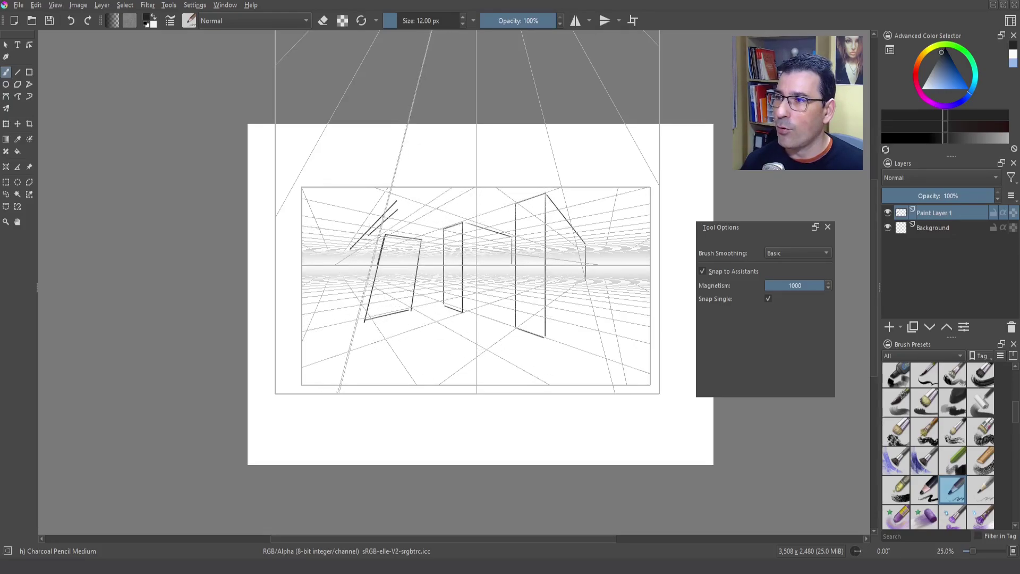
pyautogui.moveTo(353, 255); pyautogui.dragTo(342, 288)
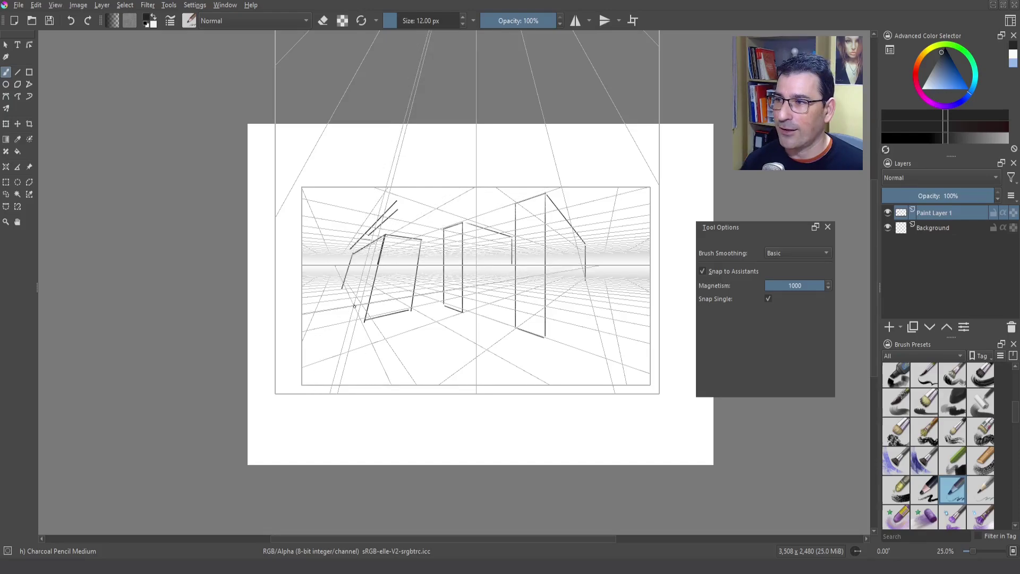
pyautogui.moveTo(364, 321); pyautogui.dragTo(346, 287)
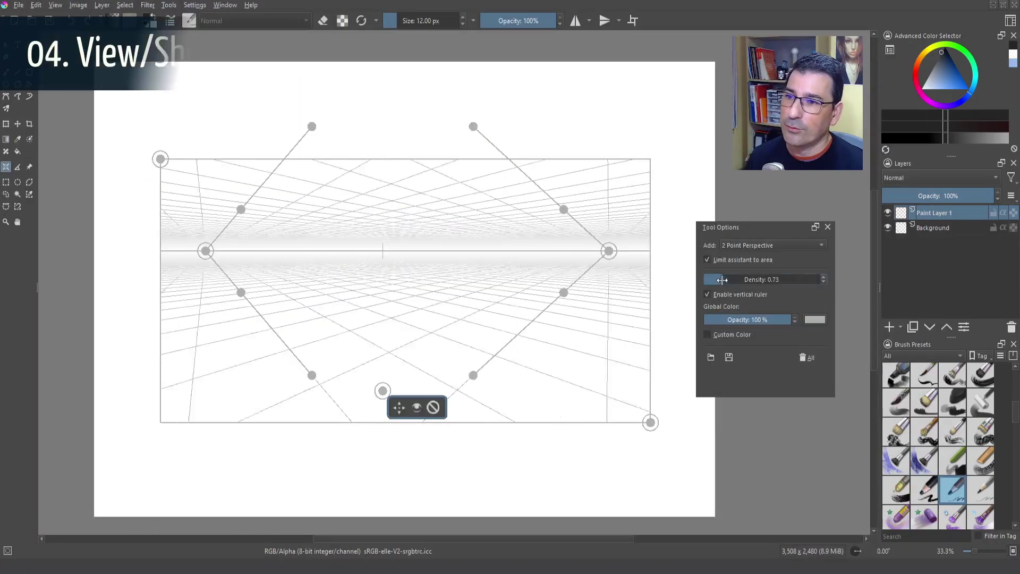
# Set grid density to 0.15 and sketch the central panel's two verticals and a redrawn bottom edge.
pyautogui.moveTo(708, 279); pyautogui.dragTo(705, 280)
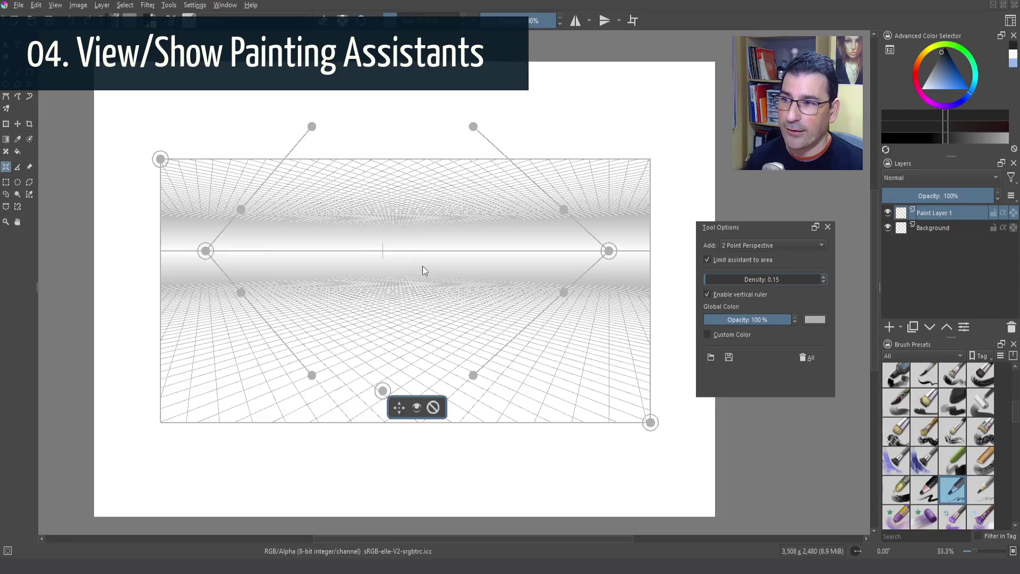
pyautogui.press('b')
pyautogui.moveTo(410, 187); pyautogui.dragTo(409, 342)
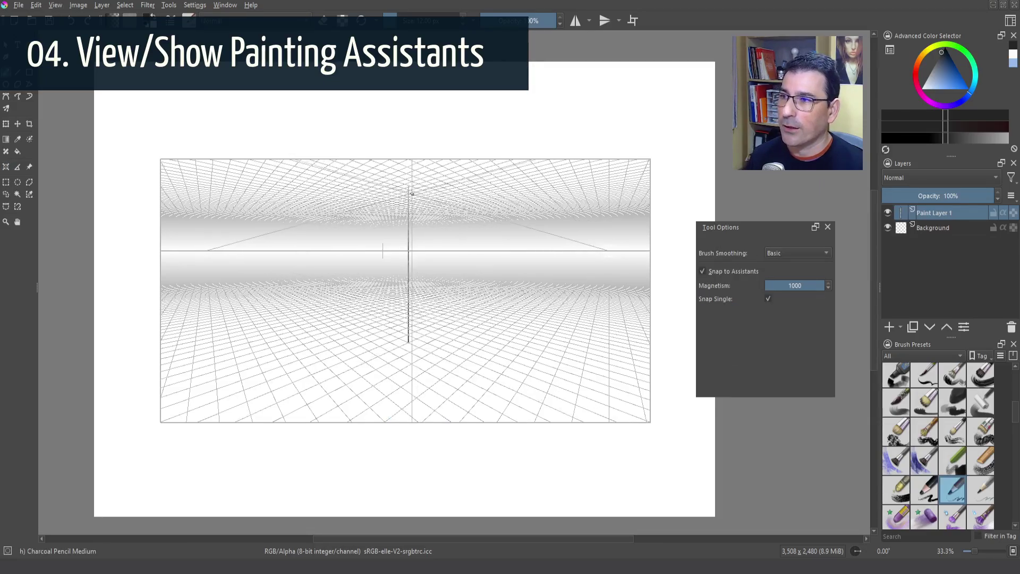
pyautogui.moveTo(443, 215)
pyautogui.mouseDown()
pyautogui.moveTo(449, 331)
pyautogui.moveTo(416, 342)
pyautogui.mouseUp()
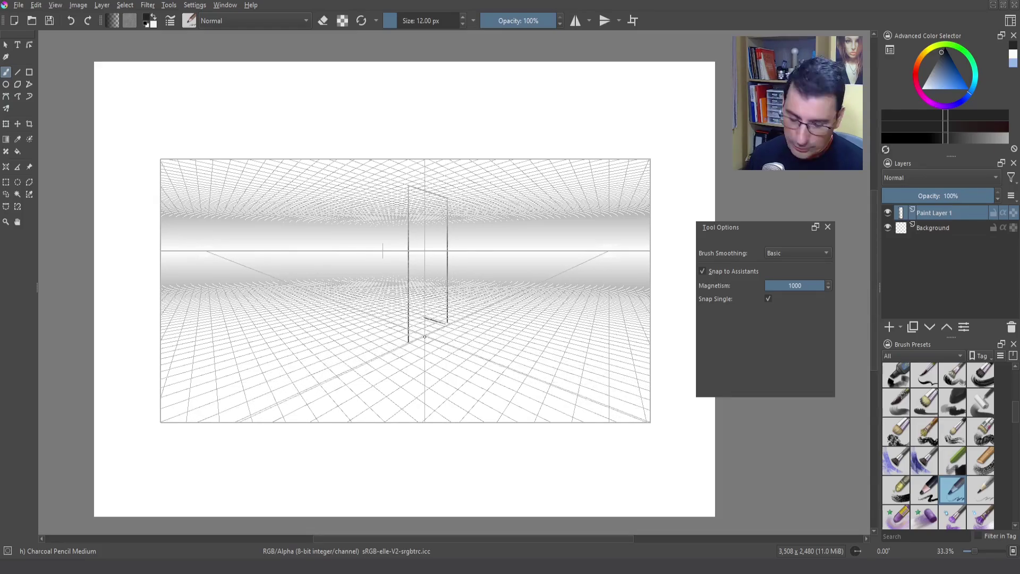
pyautogui.hotkey('ctrl', 'z')
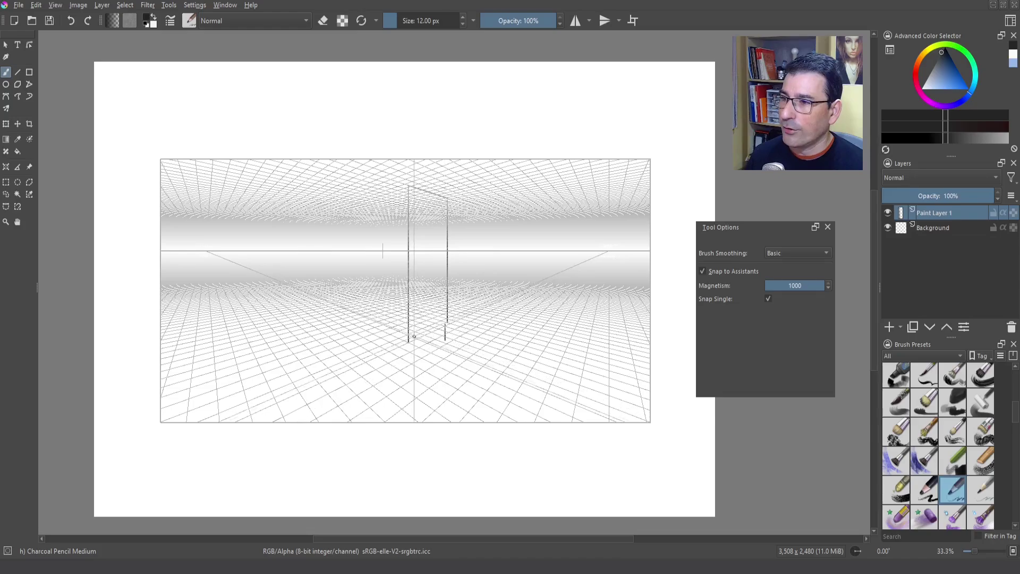
pyautogui.moveTo(443, 326); pyautogui.dragTo(409, 340)
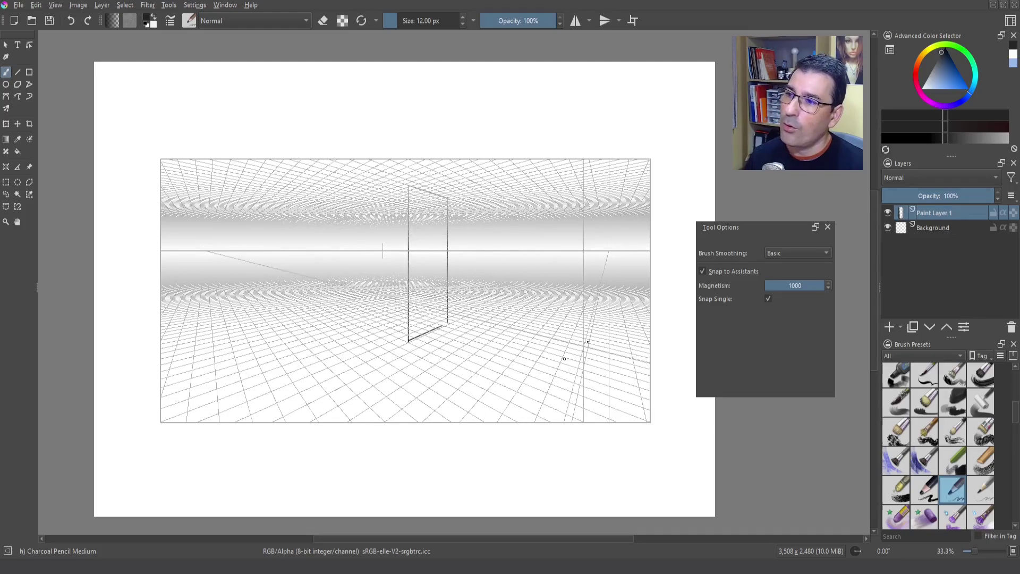
# Hide the assistants' grid and draw the tall box's receding top and bottom-left edges.
pyautogui.click(56, 6)
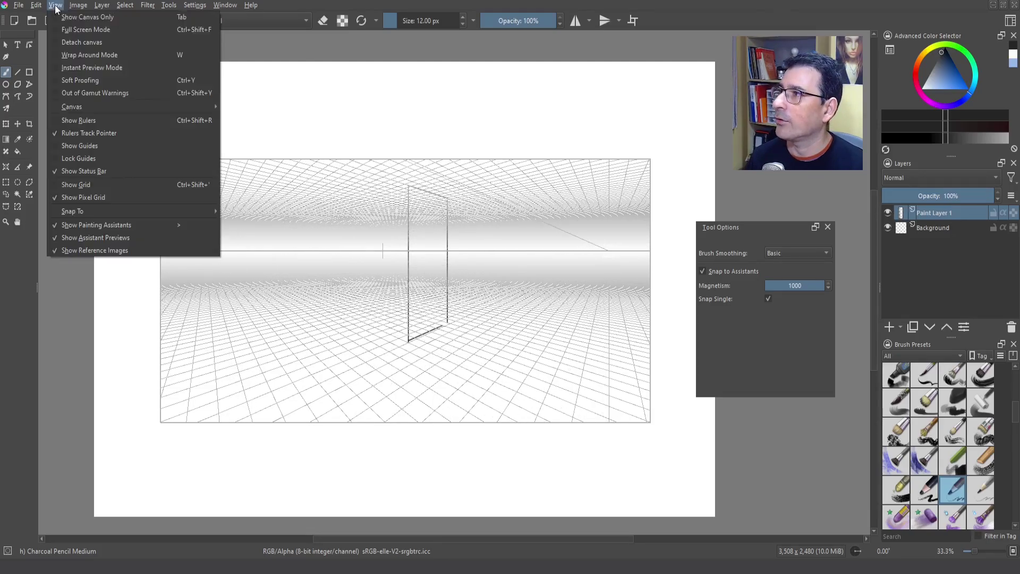
pyautogui.click(104, 225)
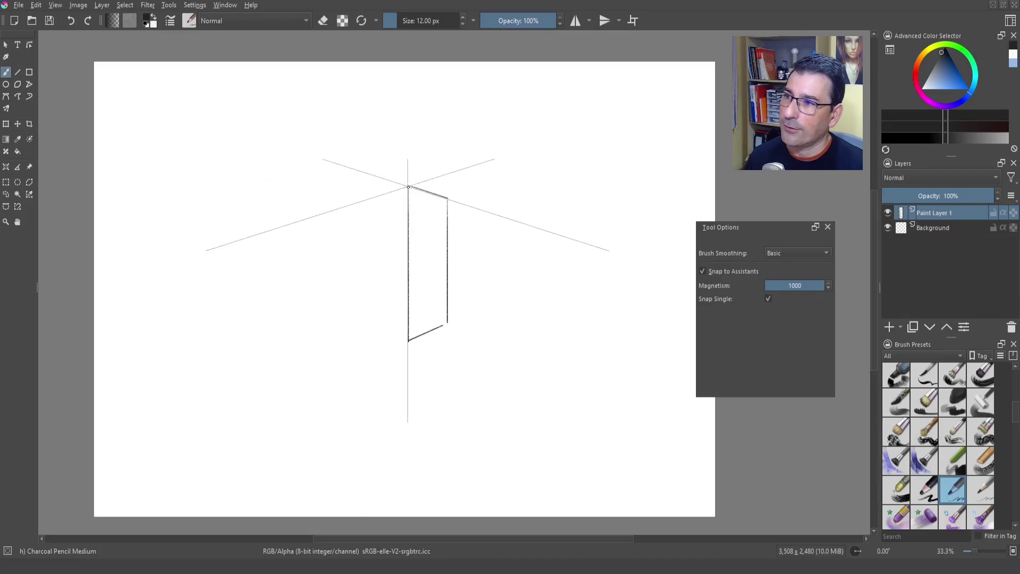
pyautogui.moveTo(408, 185)
pyautogui.mouseDown()
pyautogui.moveTo(355, 204)
pyautogui.moveTo(369, 197)
pyautogui.moveTo(365, 322)
pyautogui.mouseUp()
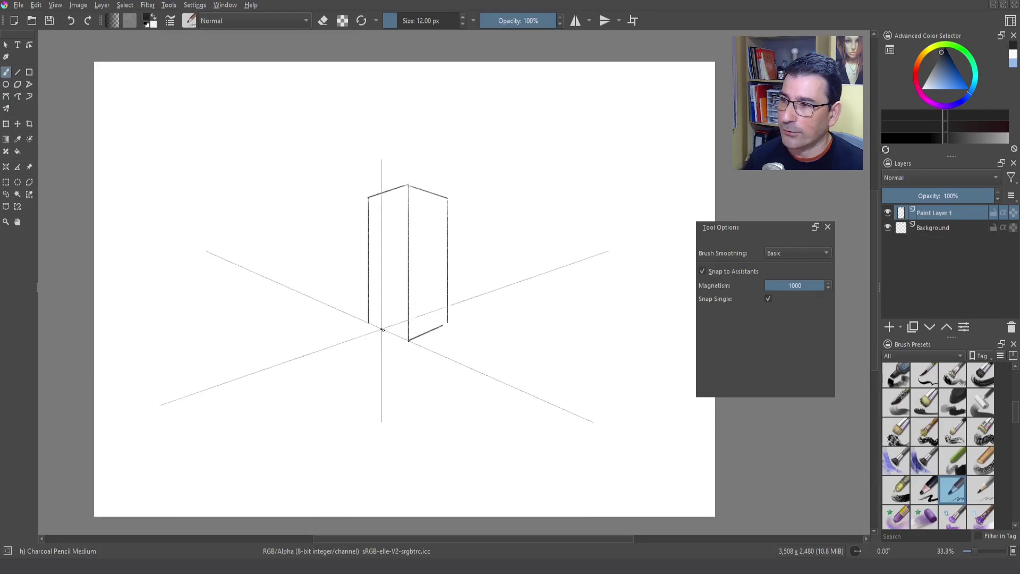
pyautogui.moveTo(369, 324); pyautogui.dragTo(408, 341)
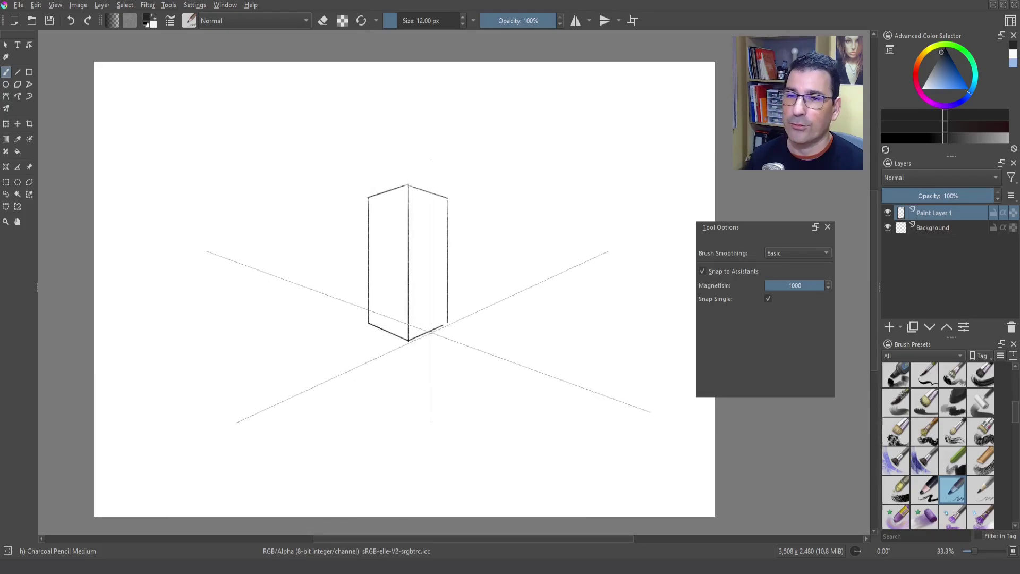
# Draw the lower block jutting left from the box, with its top edge and a short vertical post.
pyautogui.moveTo(244, 255); pyautogui.dragTo(368, 264)
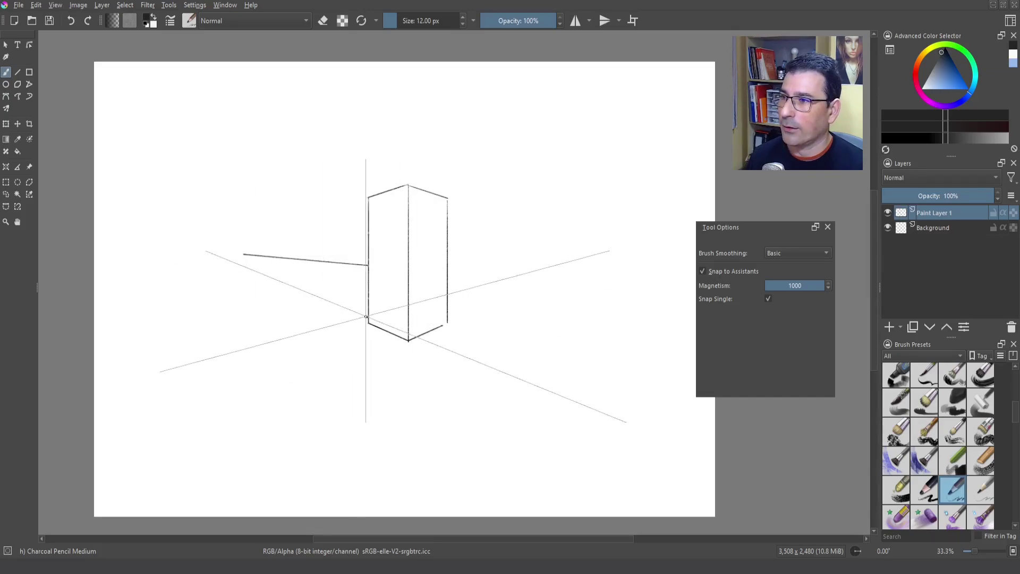
pyautogui.hotkey('ctrl', 'z')
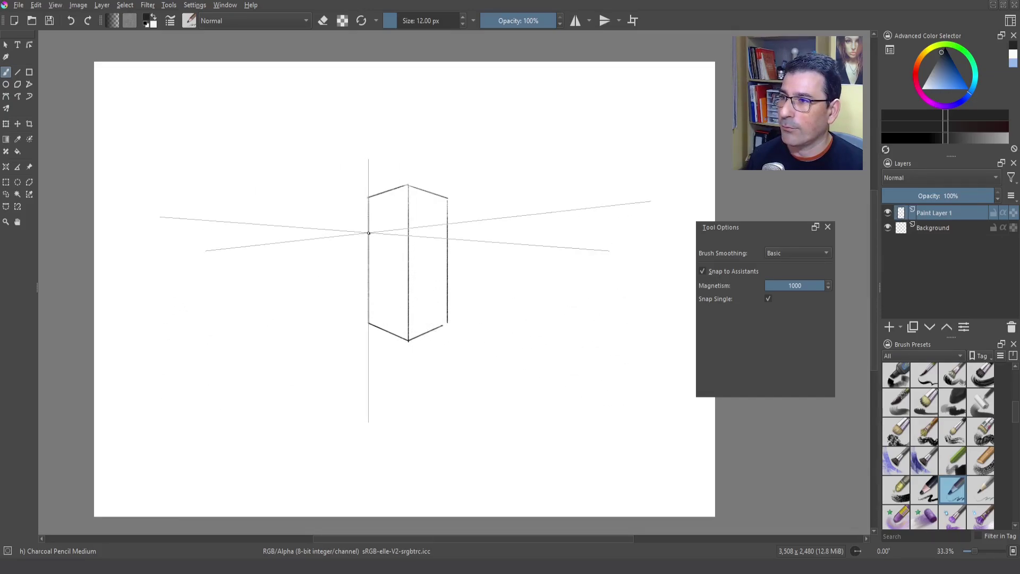
pyautogui.moveTo(368, 233)
pyautogui.mouseDown()
pyautogui.moveTo(305, 253)
pyautogui.moveTo(304, 241)
pyautogui.moveTo(303, 287)
pyautogui.moveTo(368, 319)
pyautogui.moveTo(304, 293)
pyautogui.mouseUp()
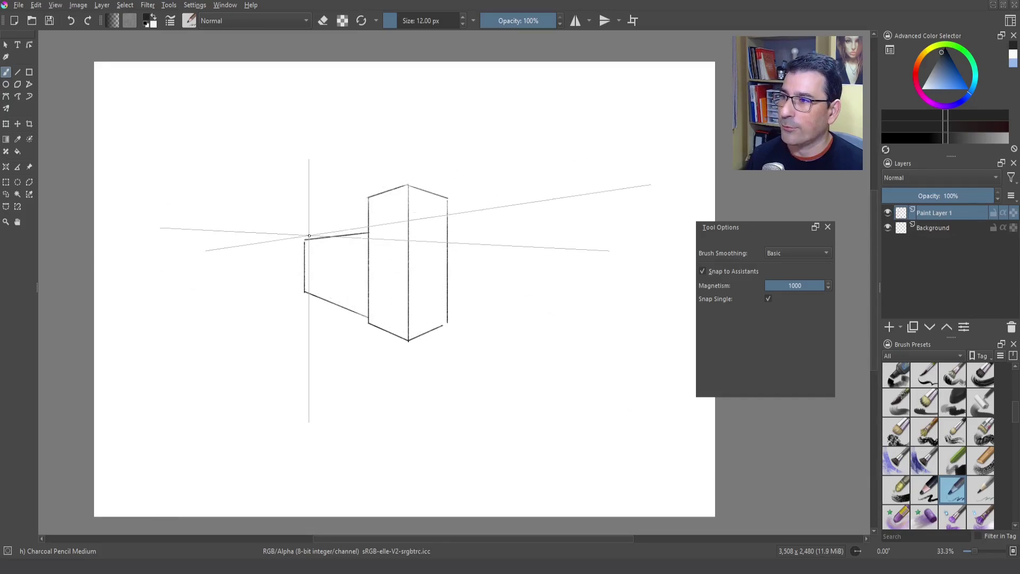
pyautogui.moveTo(314, 237); pyautogui.dragTo(314, 219)
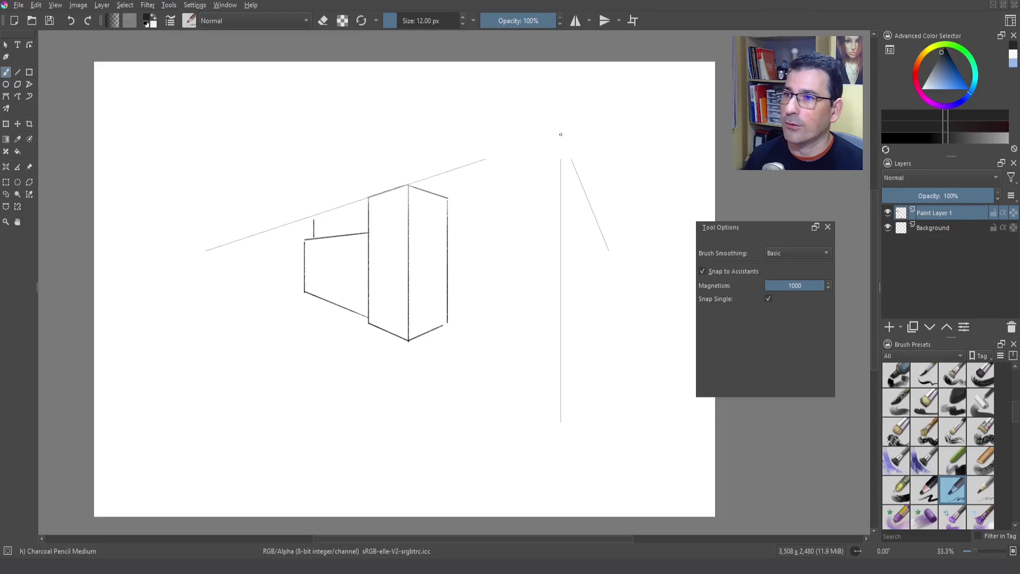
# Draw the tall vertical pole on the right, discarding a stray smoke stroke.
pyautogui.moveTo(560, 134); pyautogui.dragTo(560, 154)
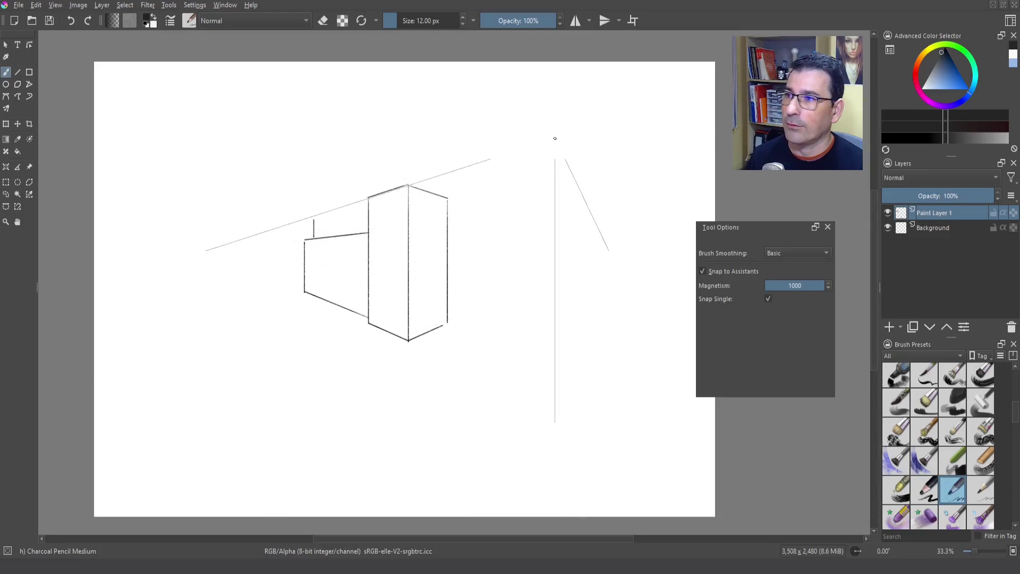
pyautogui.moveTo(554, 140); pyautogui.dragTo(555, 346)
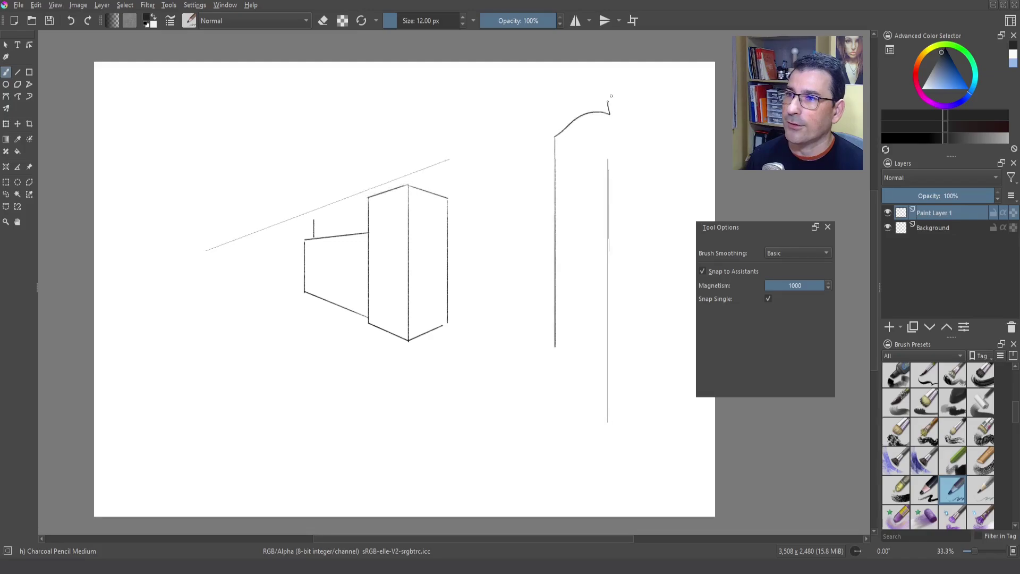
pyautogui.moveTo(611, 96)
pyautogui.mouseDown()
pyautogui.moveTo(603, 132)
pyautogui.moveTo(567, 113)
pyautogui.moveTo(469, 117)
pyautogui.mouseUp()
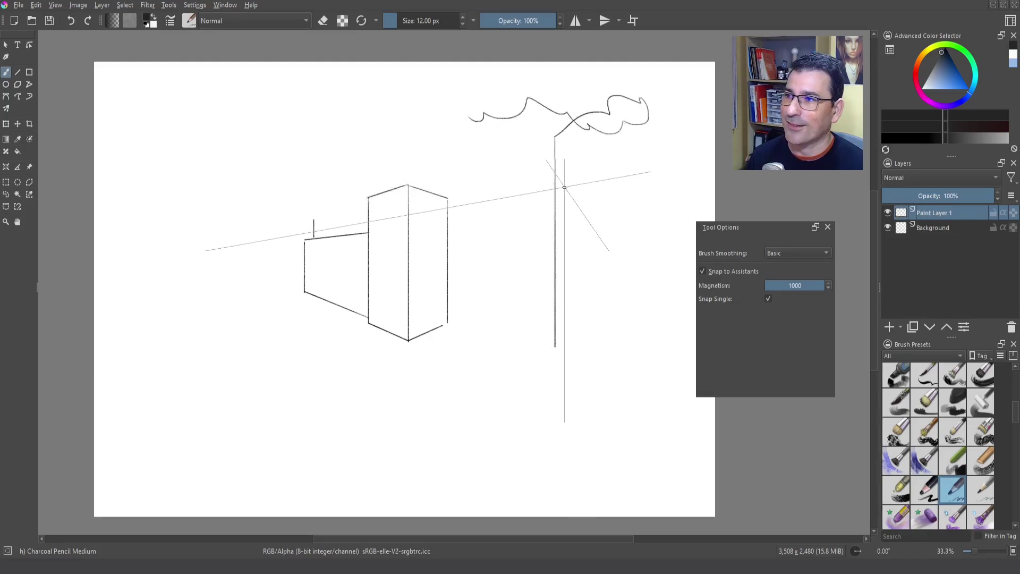
pyautogui.hotkey('ctrl', 'z')
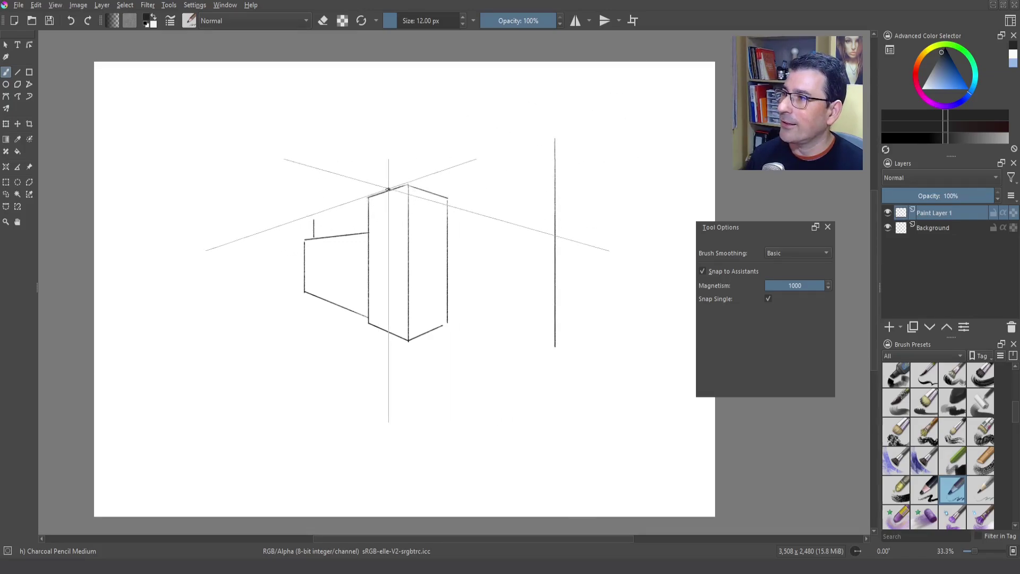
# Drag the two-point assistant's top-left and bottom-right corners outward to enlarge its area.
pyautogui.click(7, 168)
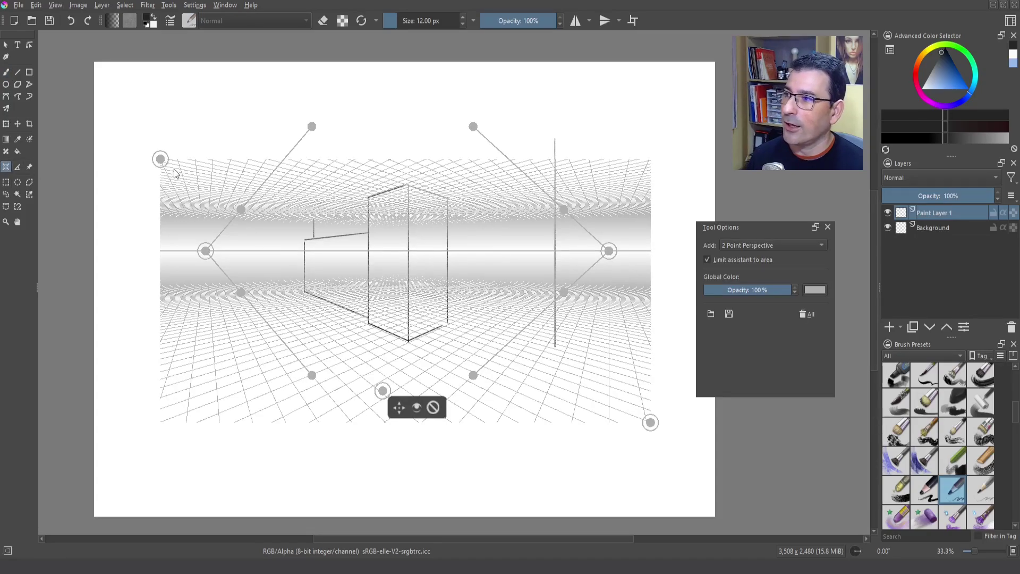
pyautogui.moveTo(160, 160); pyautogui.dragTo(157, 107)
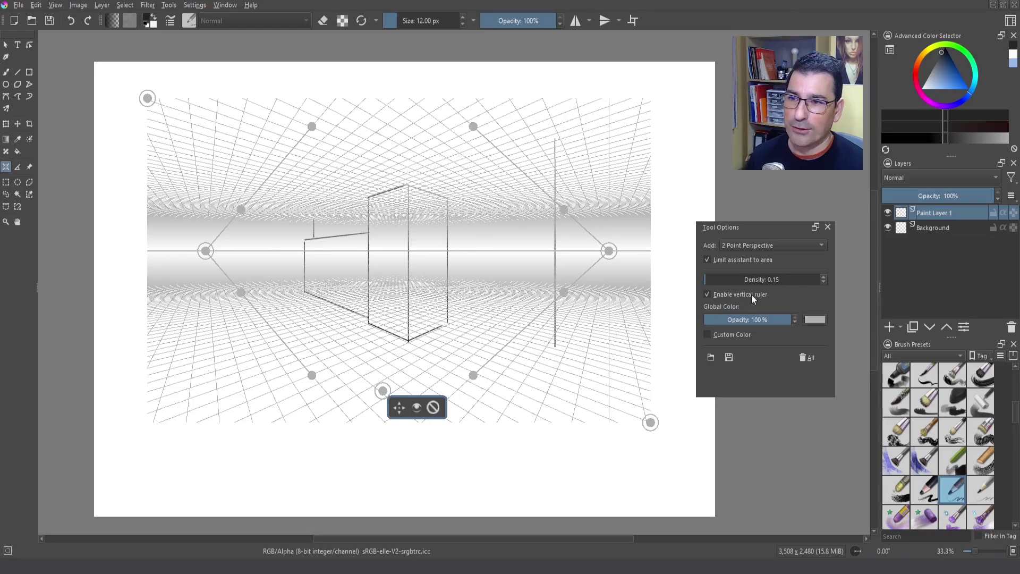
pyautogui.moveTo(651, 423); pyautogui.dragTo(656, 459)
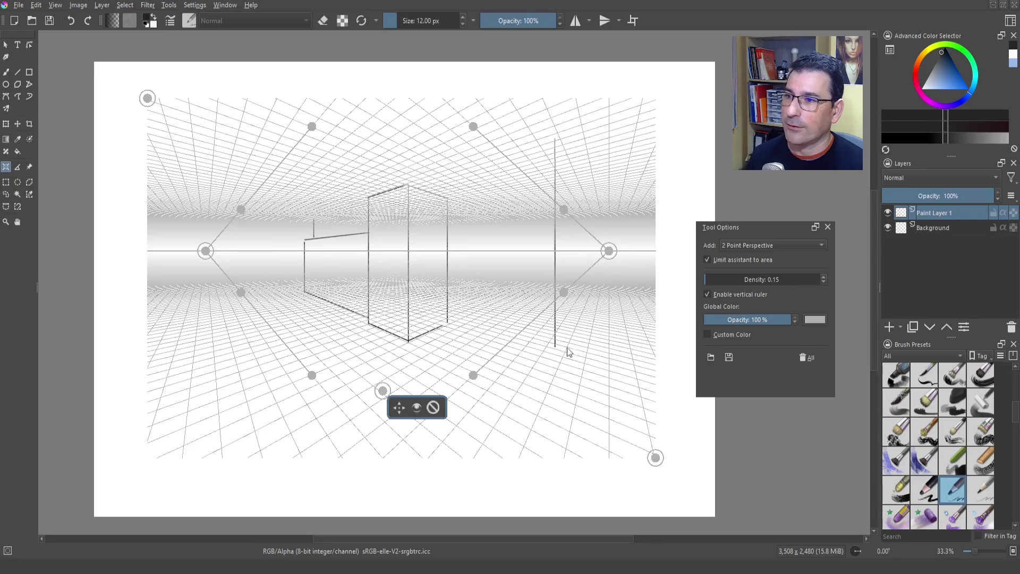
pyautogui.click(6, 73)
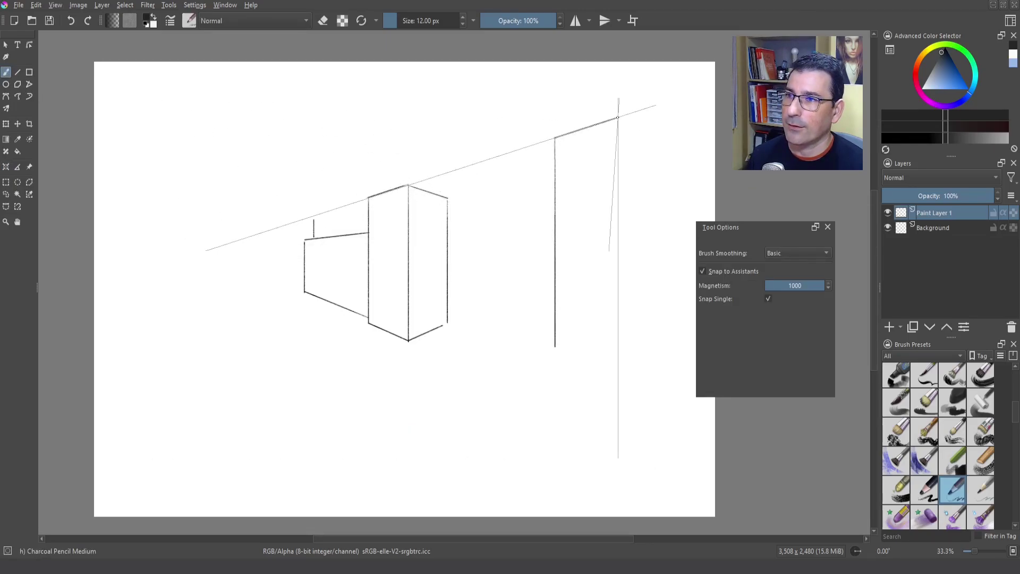
# Draw the tall slanted right wall and connect its top and bottom to the box's corners.
pyautogui.moveTo(619, 117); pyautogui.dragTo(611, 346)
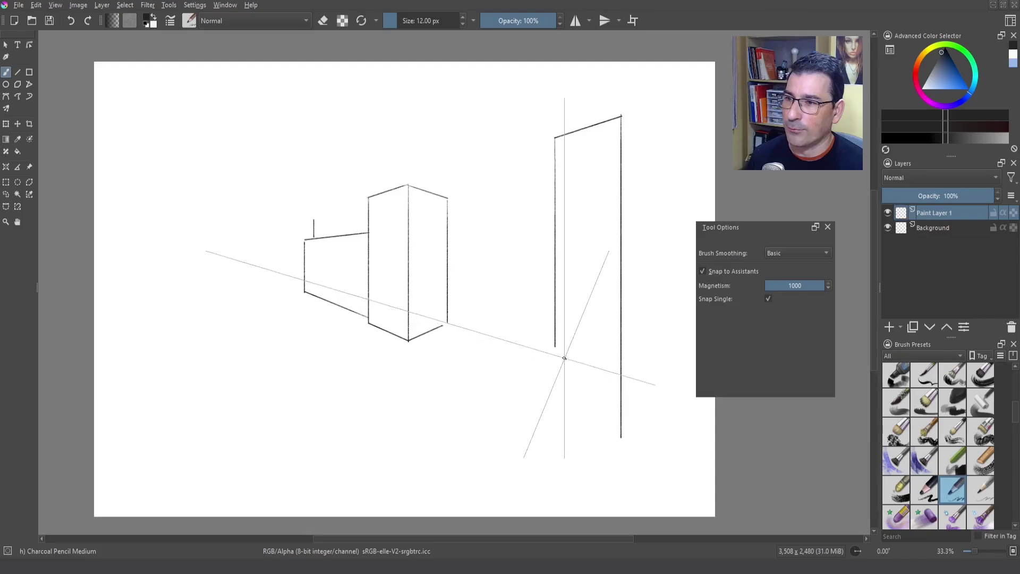
pyautogui.moveTo(555, 348)
pyautogui.mouseDown()
pyautogui.moveTo(555, 392)
pyautogui.moveTo(621, 435)
pyautogui.mouseUp()
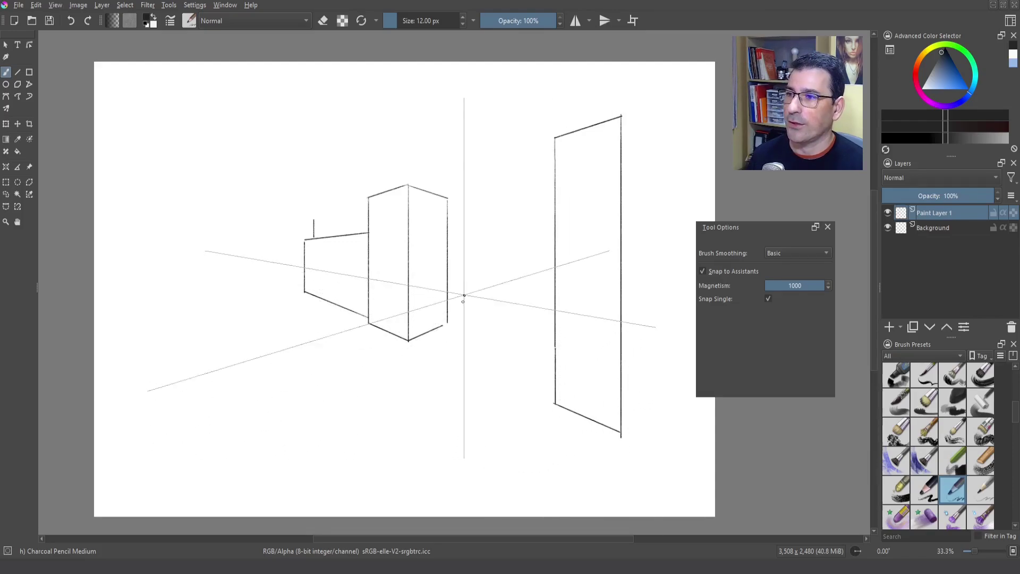
pyautogui.moveTo(447, 324); pyautogui.dragTo(555, 355)
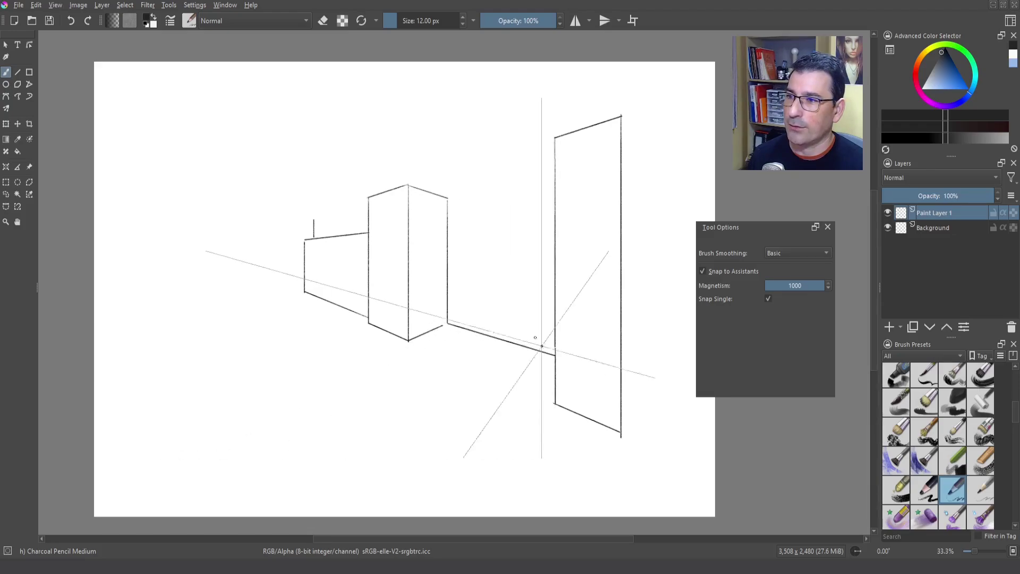
pyautogui.moveTo(449, 198); pyautogui.dragTo(532, 182)
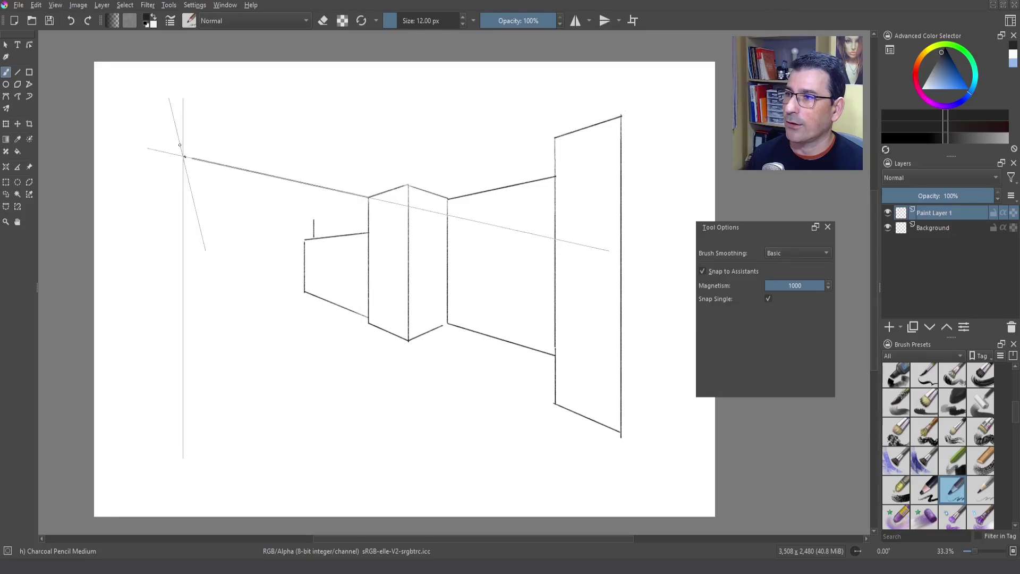
# Draw the long upper and lower wall edges running left, then turn off snapping to assistants.
pyautogui.moveTo(184, 157); pyautogui.dragTo(176, 155)
pyautogui.moveTo(369, 324)
pyautogui.mouseDown()
pyautogui.moveTo(225, 367)
pyautogui.moveTo(241, 467)
pyautogui.mouseUp()
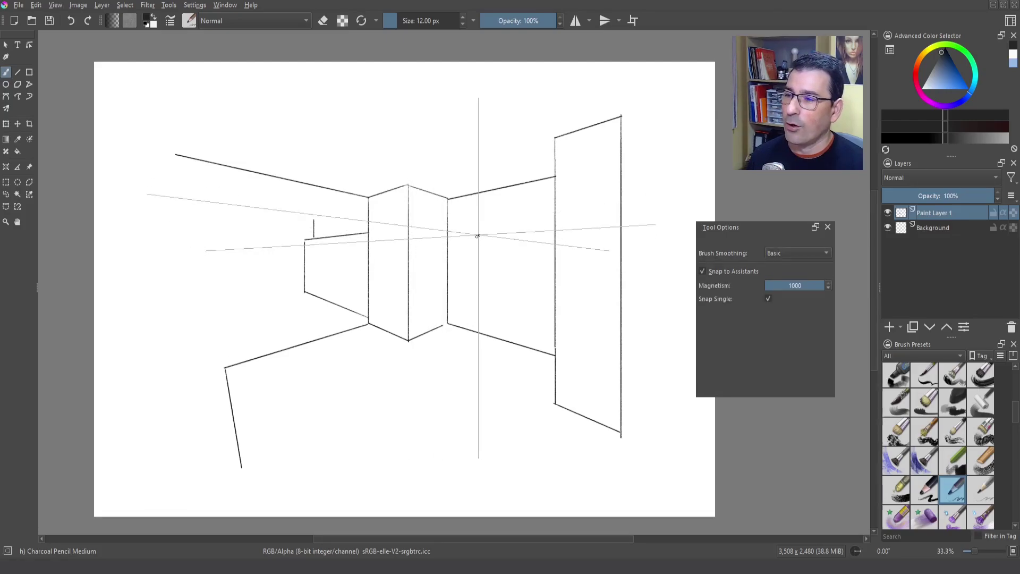
pyautogui.hotkey('ctrl', 'shift', 'l')
# Freehand a diamond and loose wavy marks on the right wall, toggling snapping on and off again.
pyautogui.moveTo(472, 210)
pyautogui.mouseDown()
pyautogui.moveTo(464, 233)
pyautogui.moveTo(497, 234)
pyautogui.mouseUp()
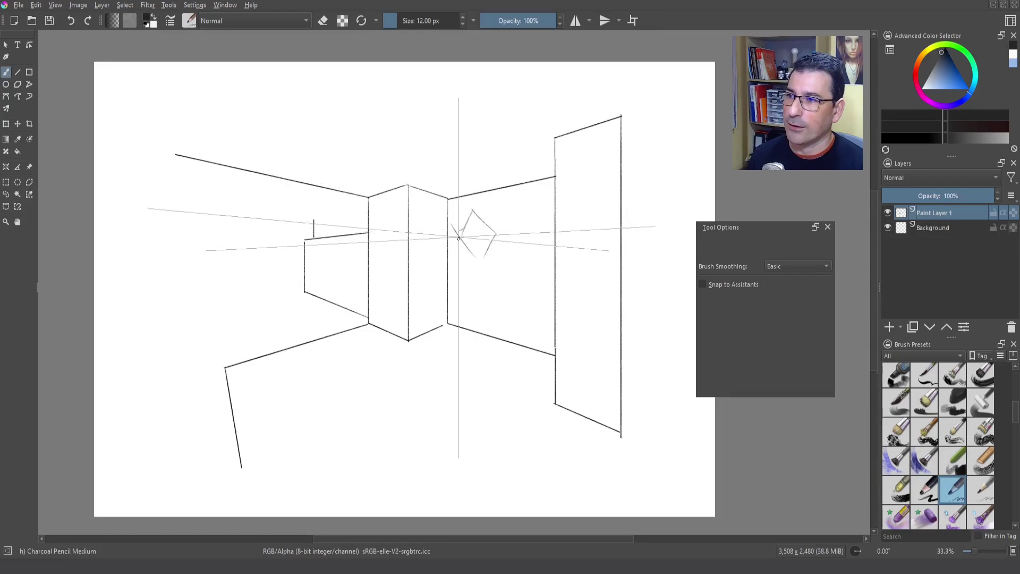
pyautogui.moveTo(462, 279)
pyautogui.mouseDown()
pyautogui.moveTo(473, 285)
pyautogui.moveTo(464, 310)
pyautogui.mouseUp()
pyautogui.moveTo(455, 298)
pyautogui.mouseDown()
pyautogui.moveTo(450, 275)
pyautogui.moveTo(459, 278)
pyautogui.moveTo(438, 275)
pyautogui.moveTo(437, 303)
pyautogui.mouseUp()
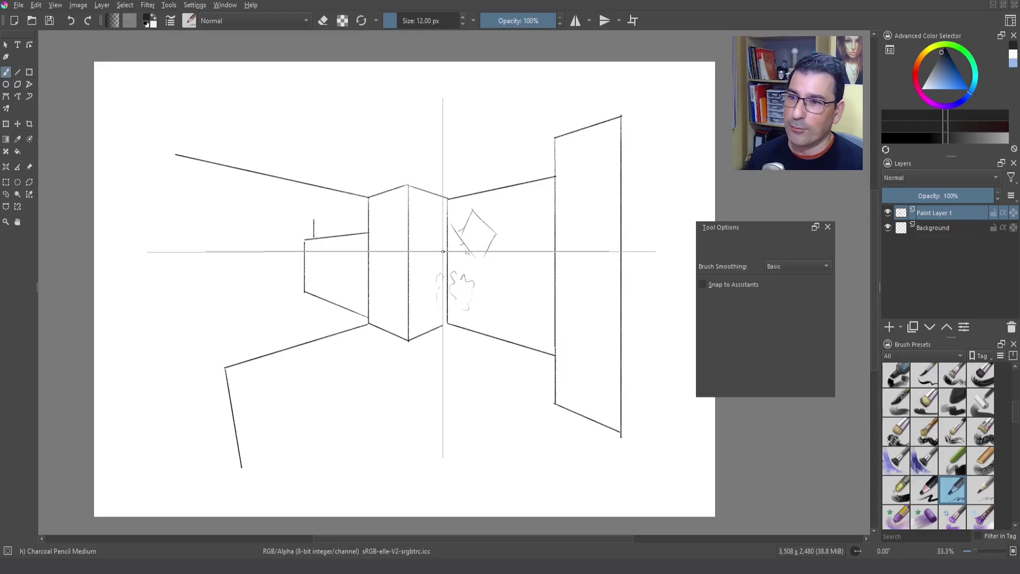
pyautogui.hotkey('ctrl', 'shift', 'l')
pyautogui.hotkey('ctrl', 'shift', 'l')
pyautogui.hotkey('ctrl', 'shift', 'l')
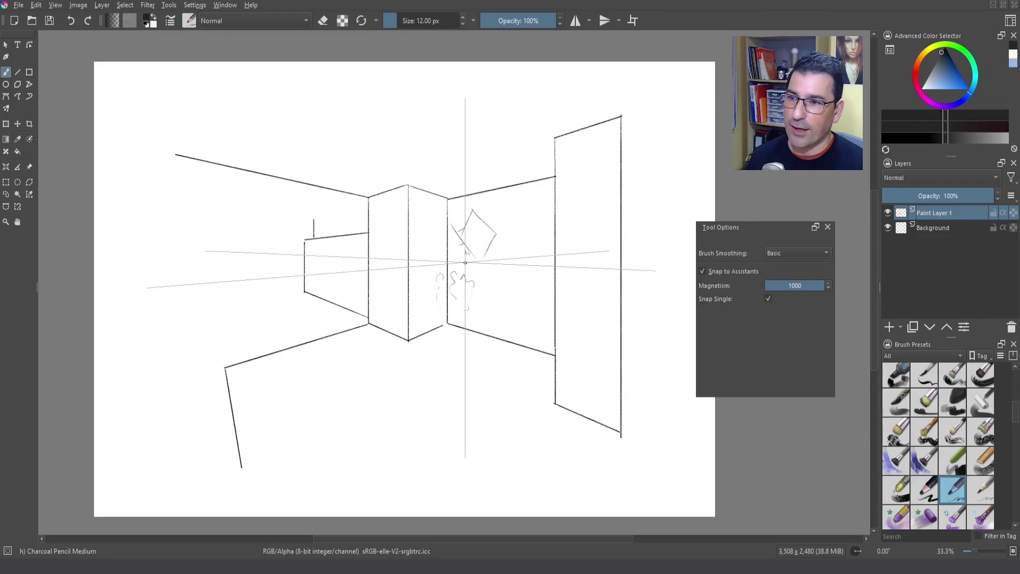
pyautogui.hotkey('ctrl', 'shift', 'l')
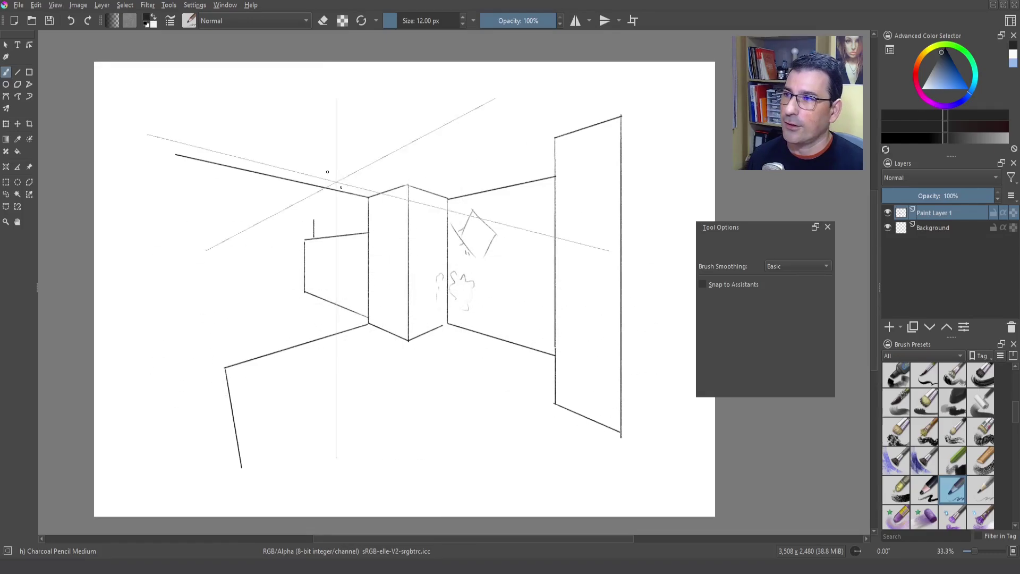
# In Configure Krita, search shortcuts for 'snap' to check Toggle Snap To Assistants' custom '<' key.
pyautogui.click(195, 6)
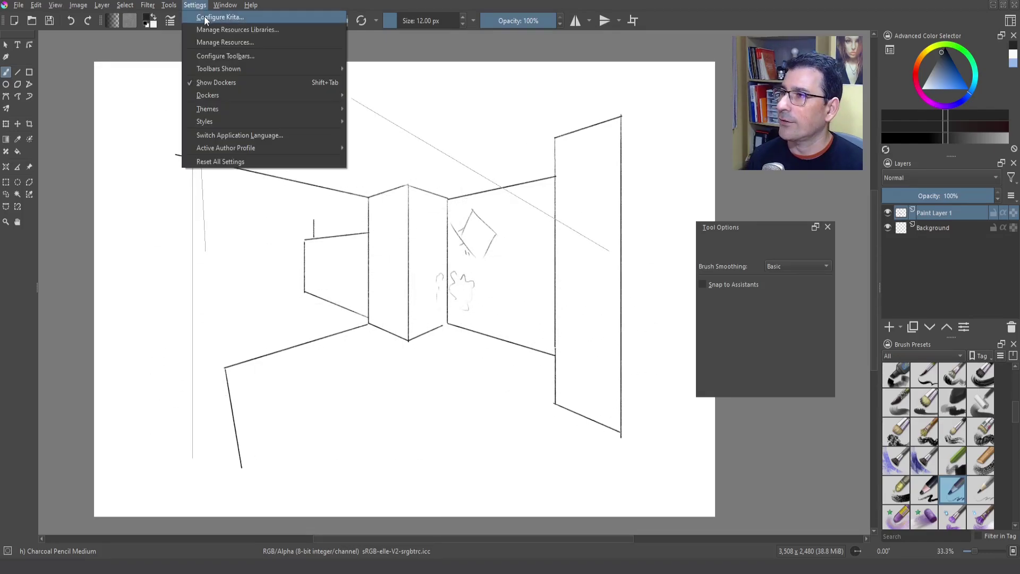
pyautogui.click(206, 17)
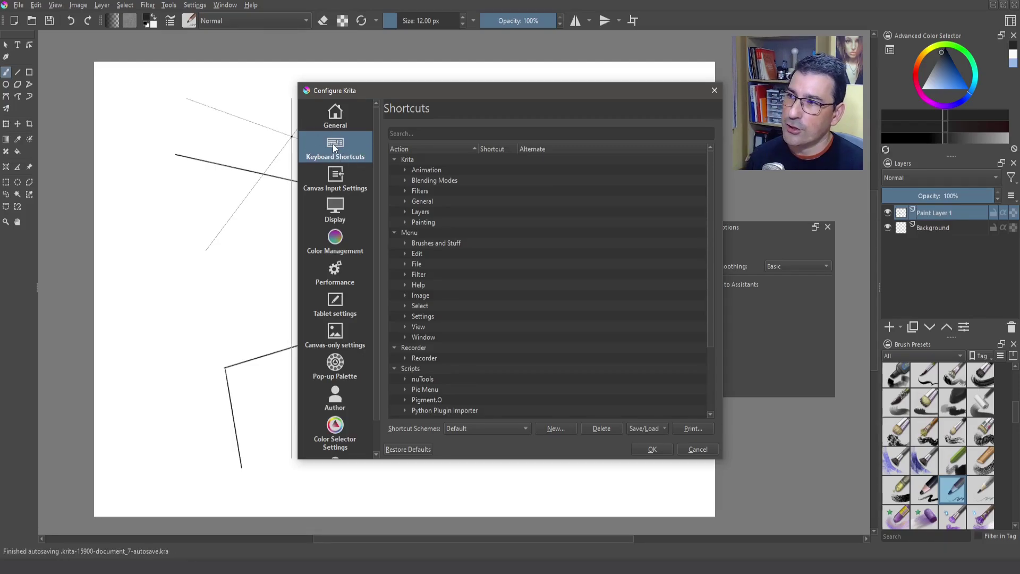
pyautogui.click(430, 136)
pyautogui.write('s')
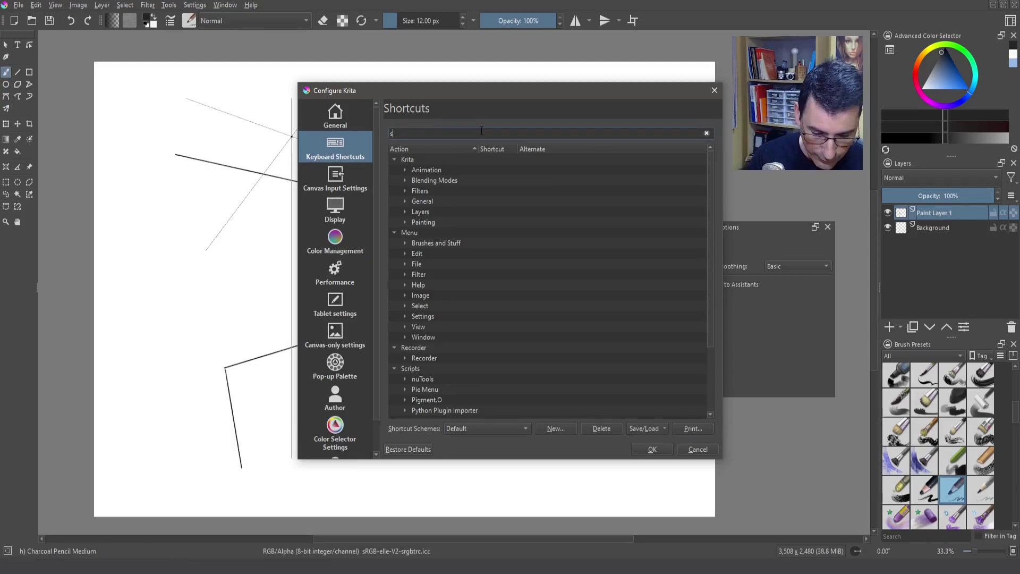
pyautogui.write('nap')
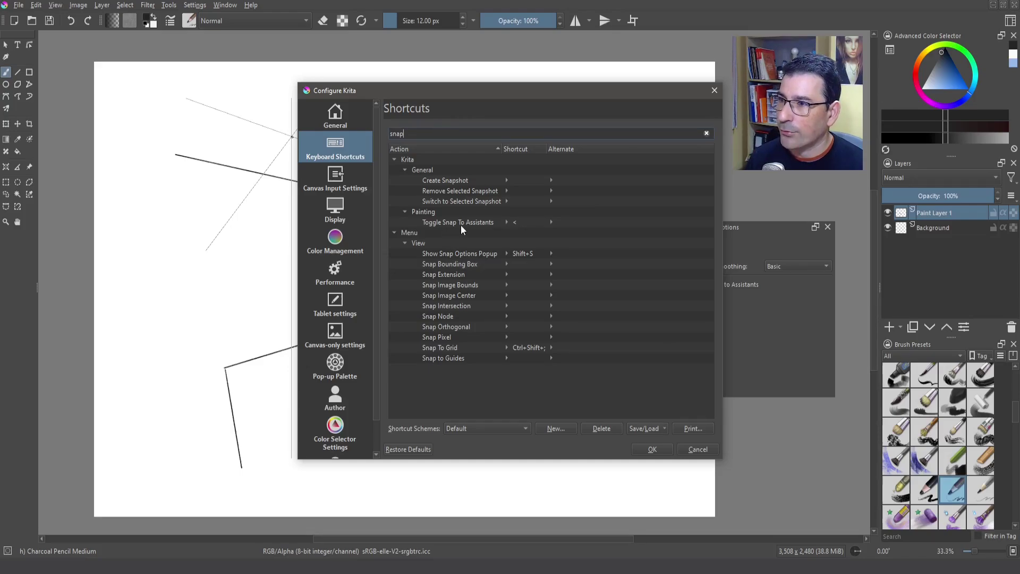
pyautogui.click(513, 222)
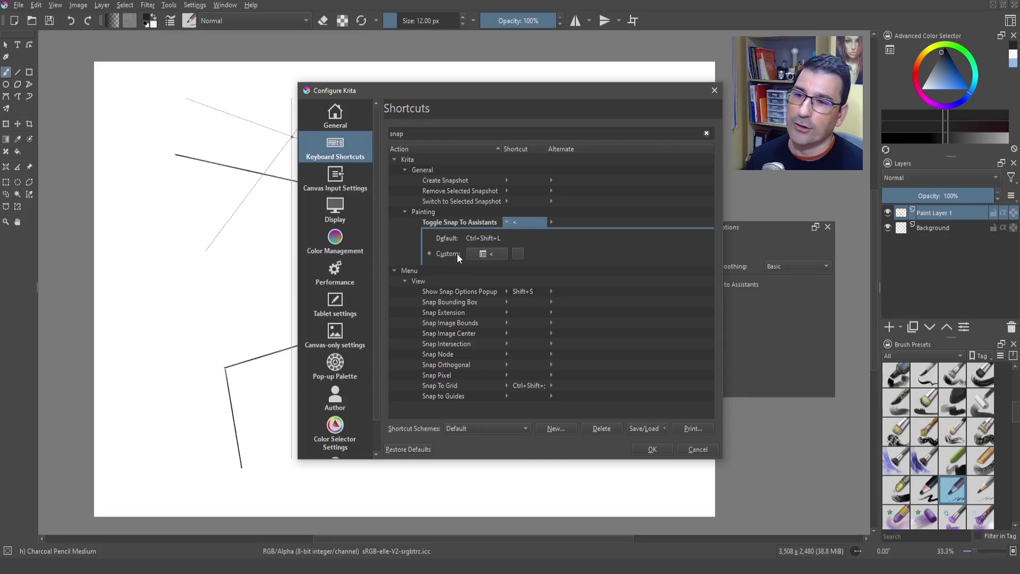
pyautogui.click(652, 449)
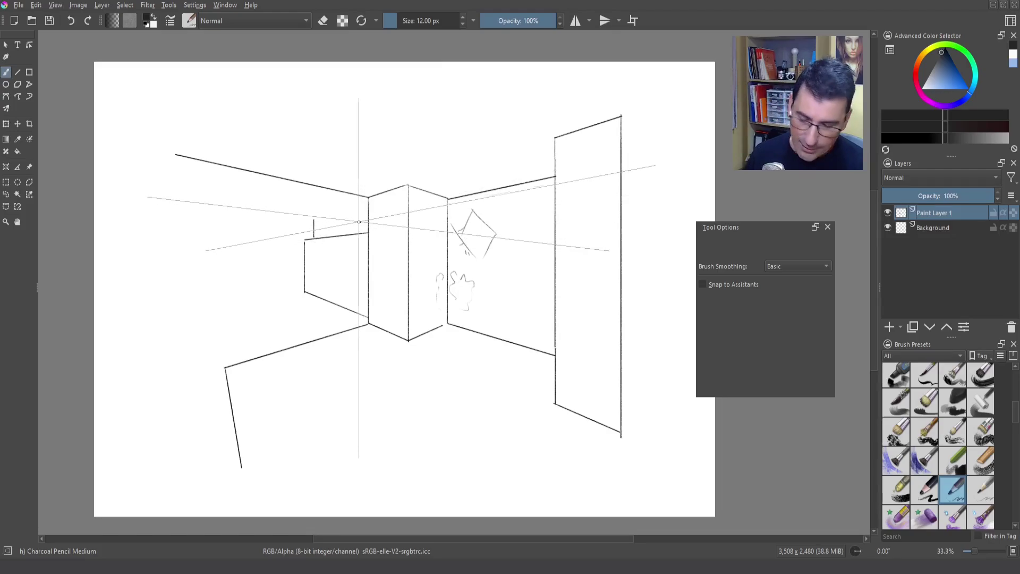
# Glance at the View menu, then toggle Snap to Assistants with Ctrl+Shift+L, previewing the perspective grid.
pyautogui.click(55, 5)
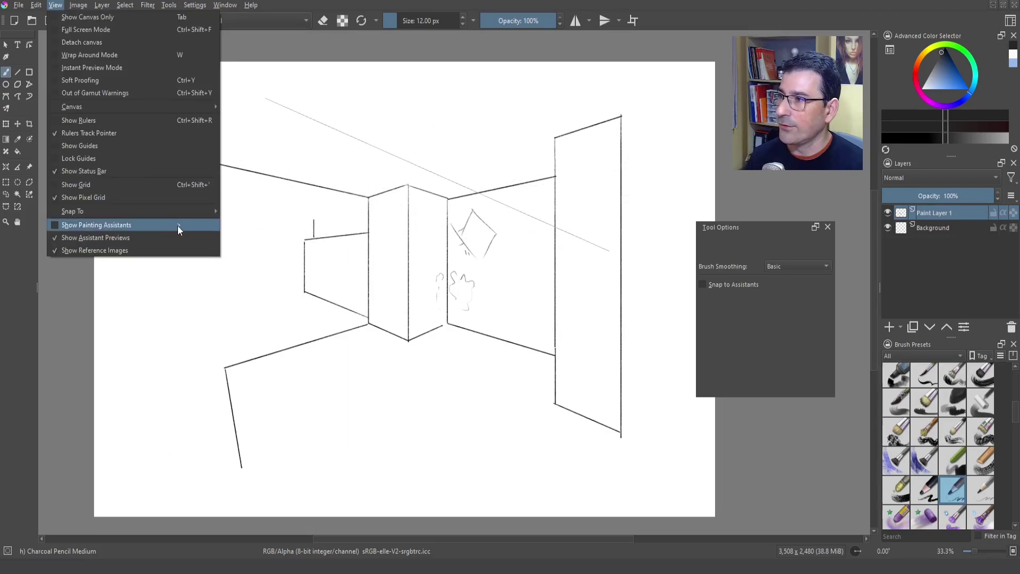
pyautogui.click(285, 283)
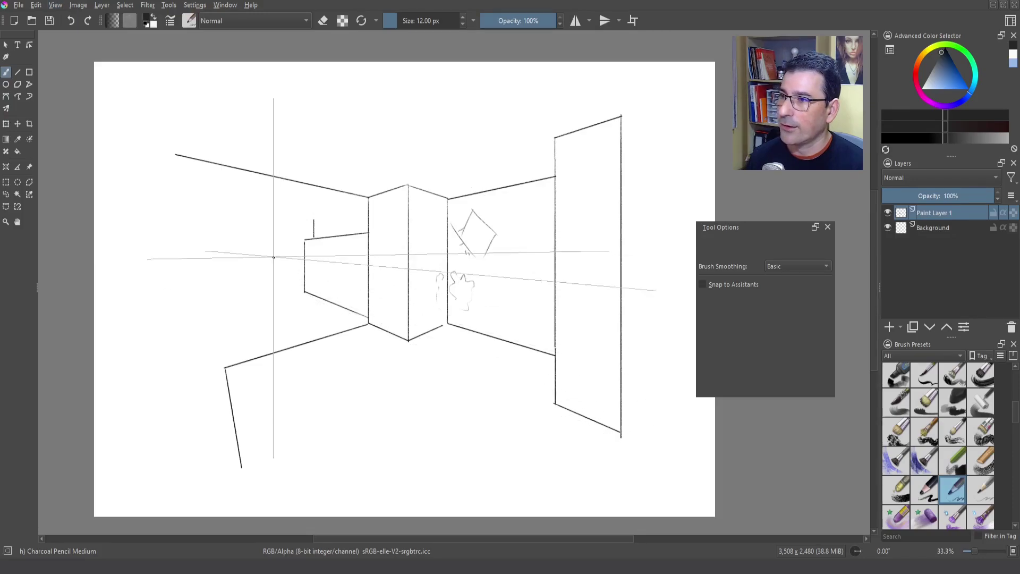
pyautogui.hotkey('ctrl', 'shift', 'l')
pyautogui.hotkey('ctrl', 'shift', 'l')
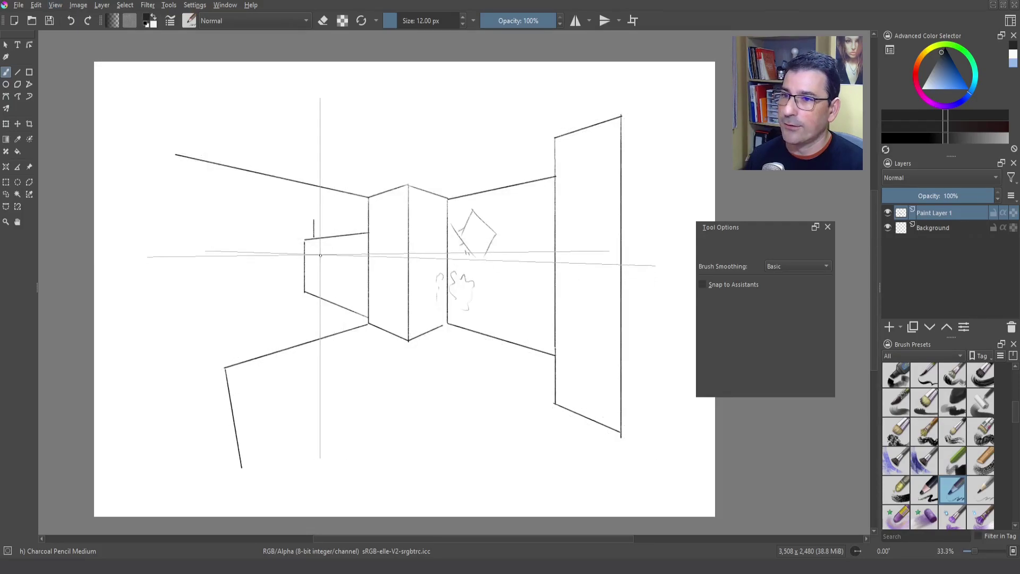
pyautogui.hotkey('ctrl', 'shift', 'l')
pyautogui.hotkey('ctrl', 'shift', 'l')
pyautogui.hotkey('ctrl', 'shift', 'l')
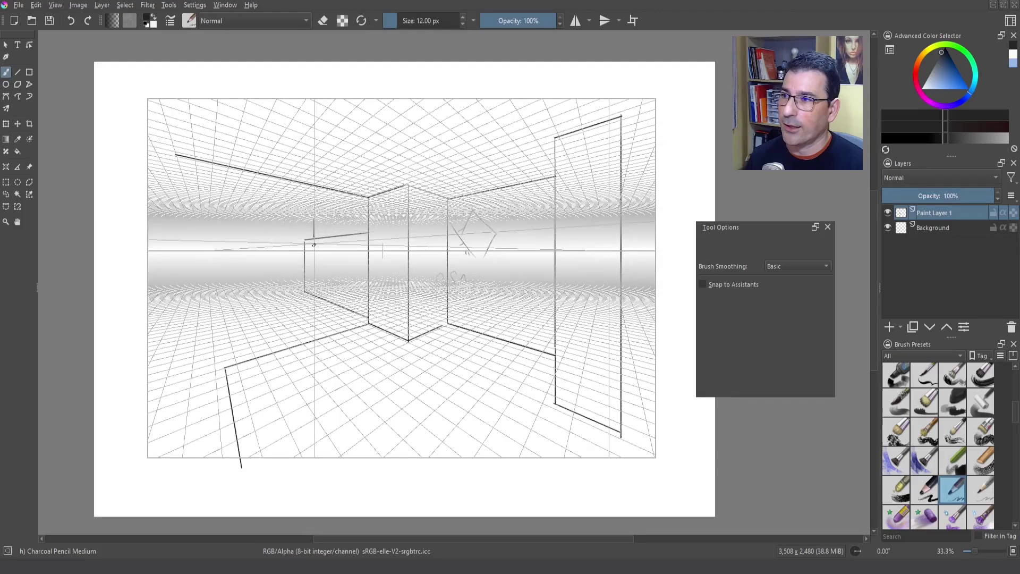
pyautogui.hotkey('ctrl', 'shift', 'l')
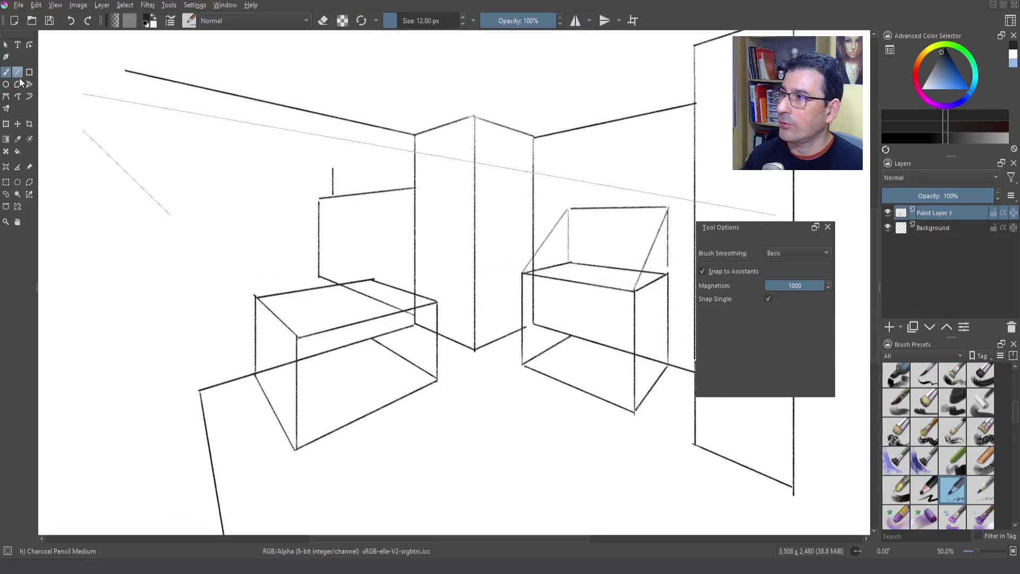
# Draw two snapped vertical edges on the box and the top edge joining them.
pyautogui.press('v')
pyautogui.press('v')
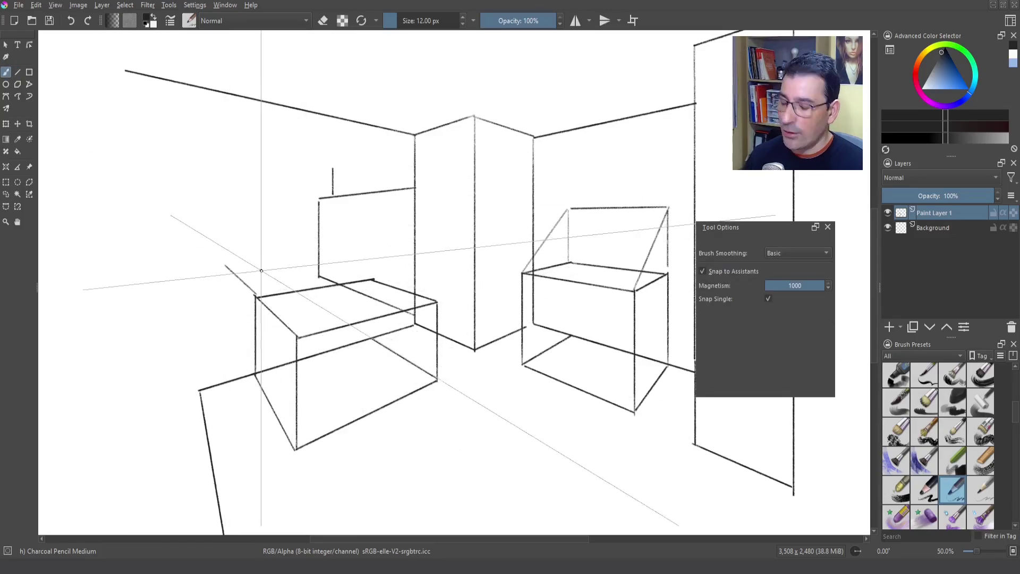
pyautogui.moveTo(255, 298); pyautogui.dragTo(255, 225)
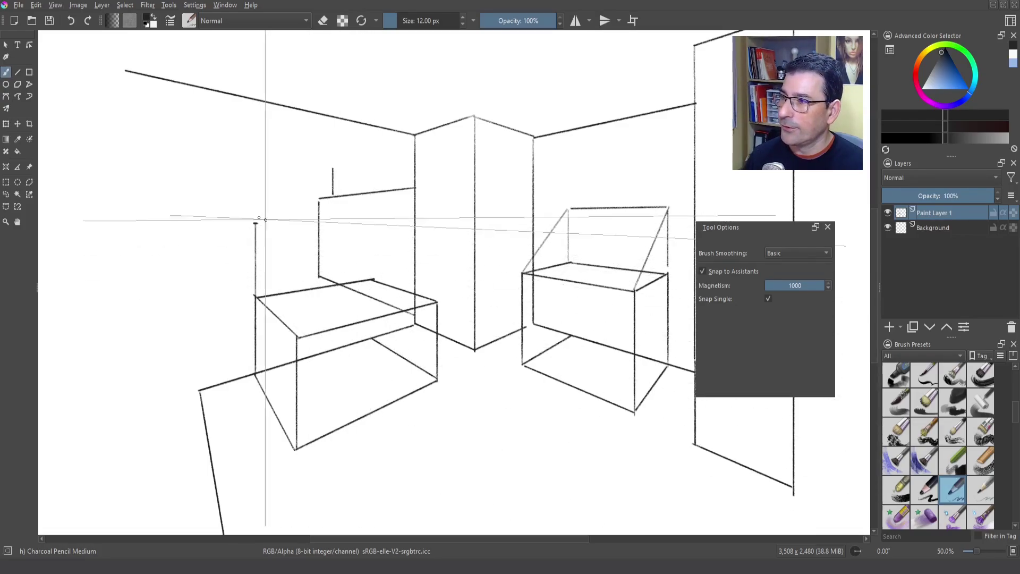
pyautogui.moveTo(268, 222); pyautogui.dragTo(373, 214)
pyautogui.moveTo(373, 279); pyautogui.dragTo(373, 218)
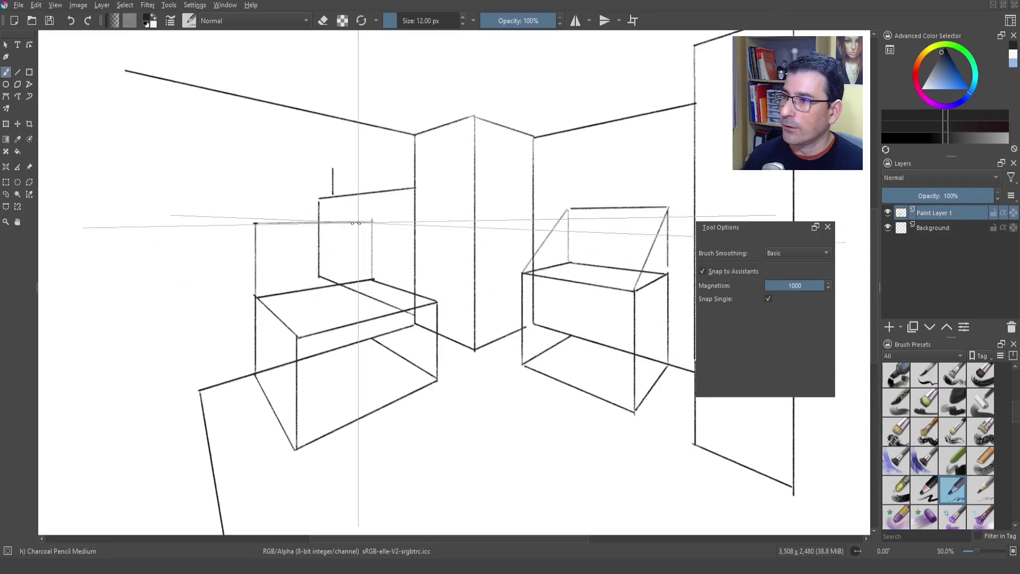
# Draw the slanted left side of the box top as a straight line, redoing one misplaced attempt.
pyautogui.press('v')
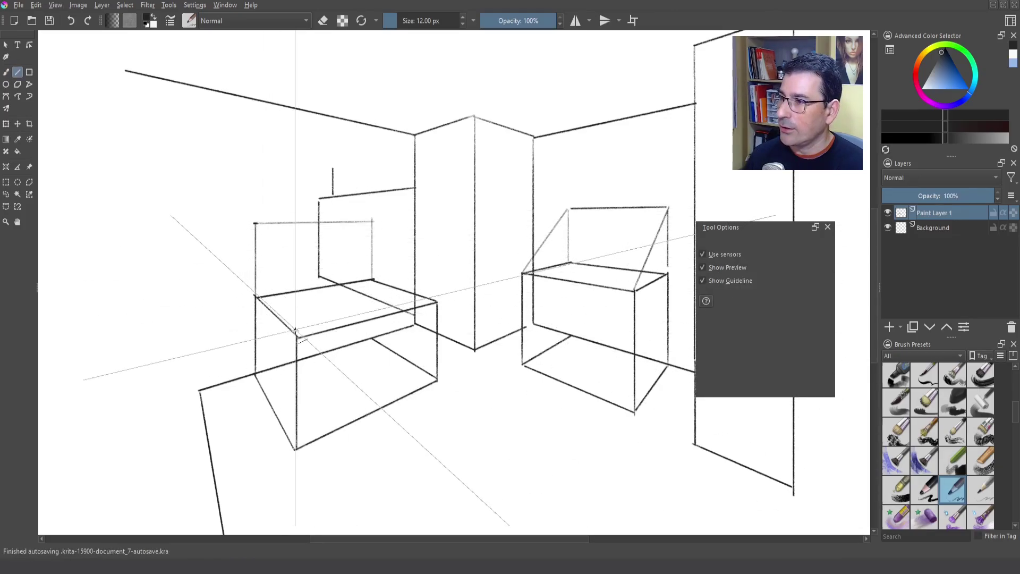
pyautogui.moveTo(296, 331); pyautogui.dragTo(260, 233)
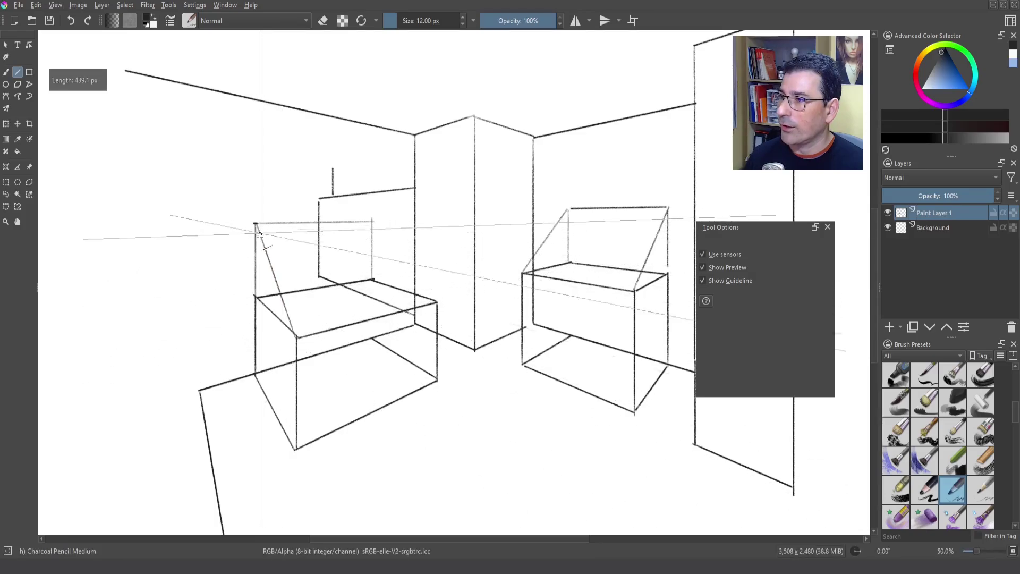
pyautogui.press('b')
pyautogui.hotkey('ctrl', 'z')
pyautogui.press('v')
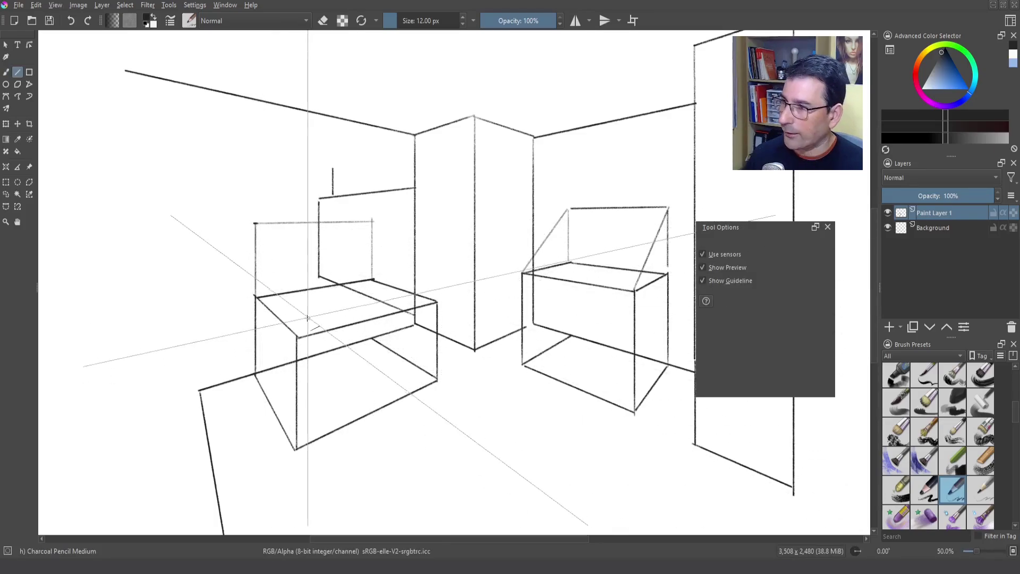
pyautogui.moveTo(297, 338); pyautogui.dragTo(256, 224)
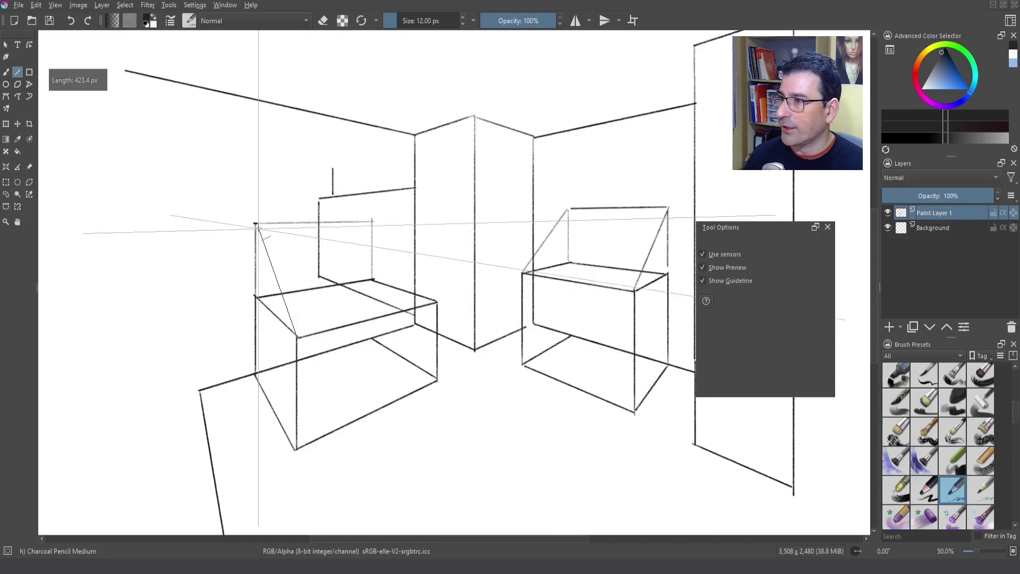
pyautogui.press('b')
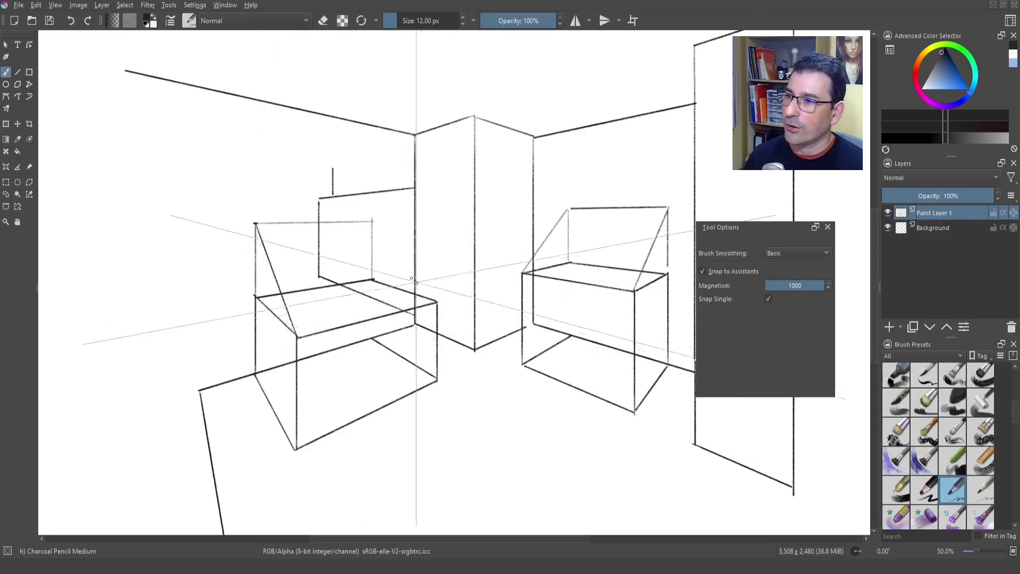
# Draw the slanted right side of the box top up to the top edge.
pyautogui.press('v')
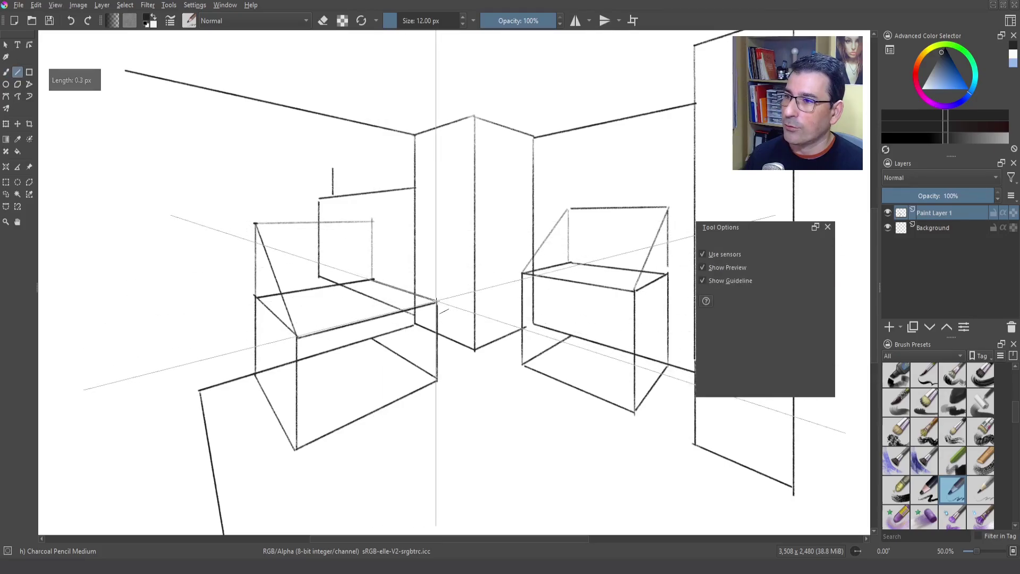
pyautogui.moveTo(436, 302); pyautogui.dragTo(372, 221)
pyautogui.press('b')
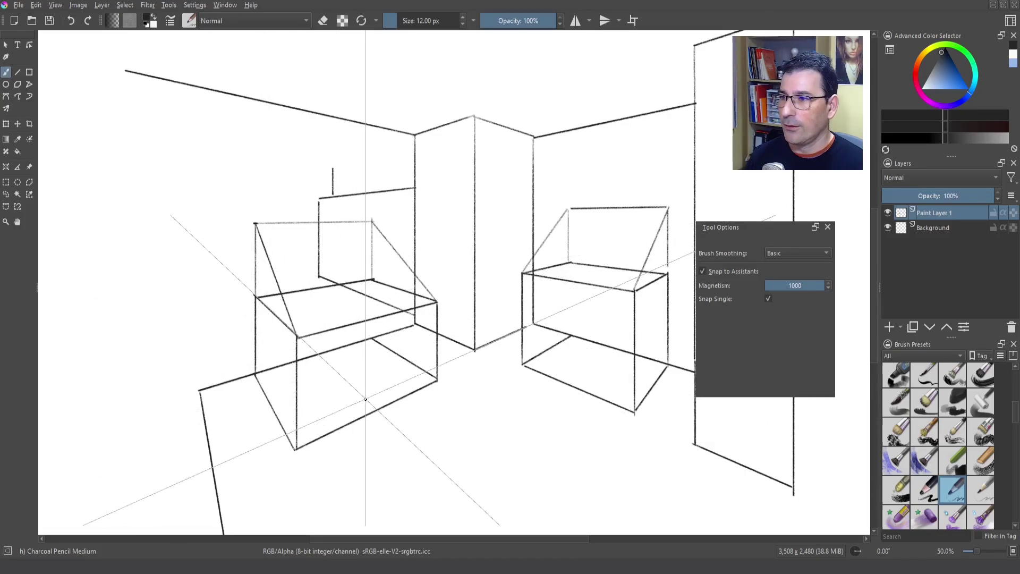
pyautogui.scroll(1, 482, 331)
pyautogui.moveTo(481, 331); pyautogui.dragTo(365, 390)
pyautogui.scroll(-2, 389, 359)
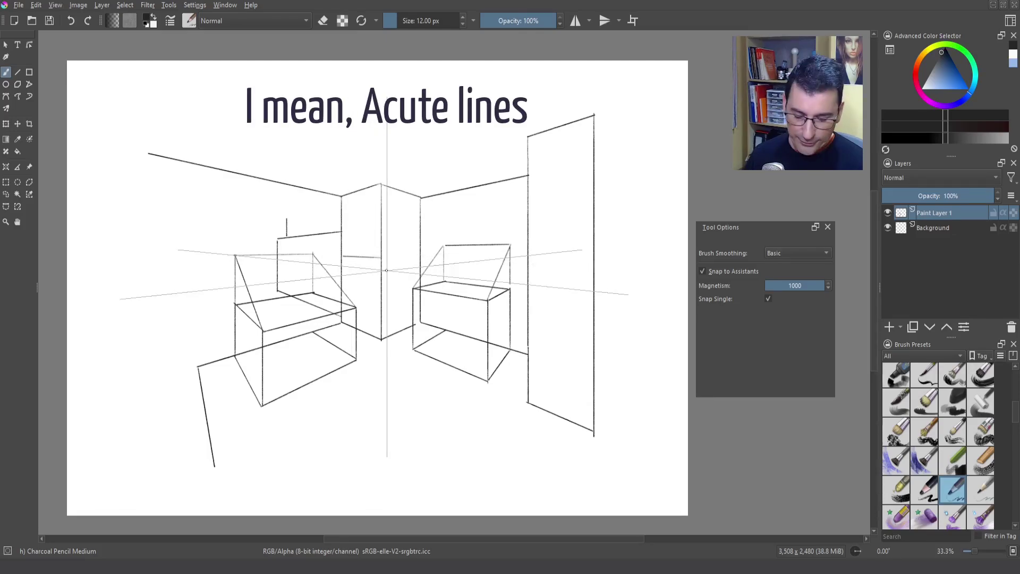
# At 100% zoom, draw a snapped upper line across the central pillar.
pyautogui.press('1')
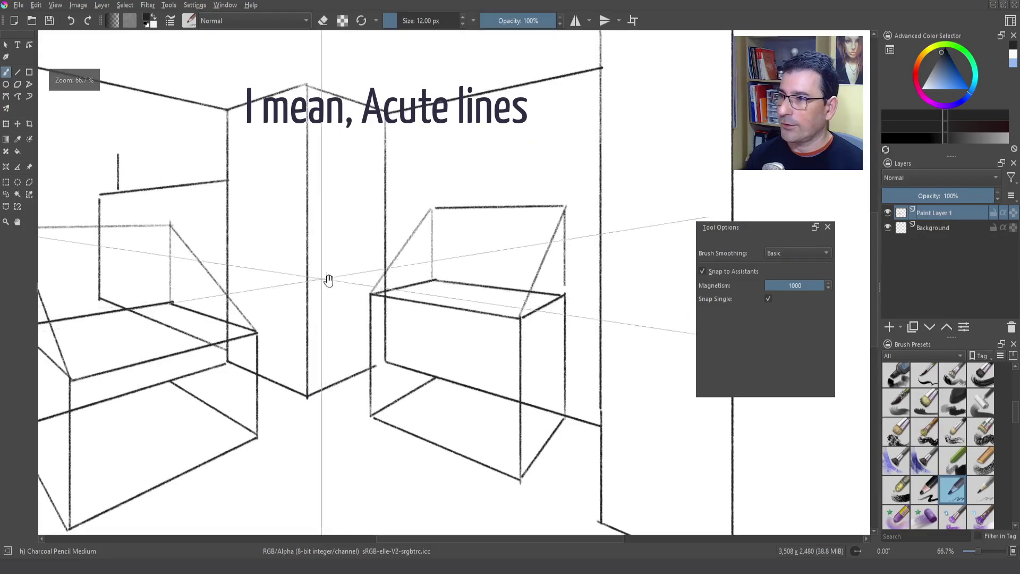
pyautogui.moveTo(330, 278)
pyautogui.mouseDown()
pyautogui.moveTo(449, 278)
pyautogui.moveTo(250, 276)
pyautogui.mouseUp()
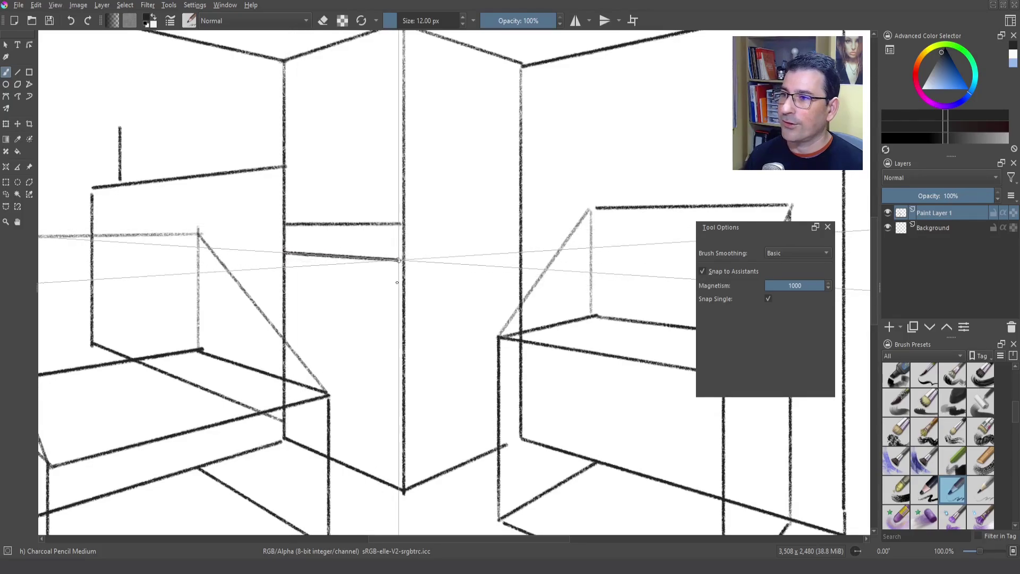
pyautogui.moveTo(397, 282); pyautogui.dragTo(400, 282)
pyautogui.moveTo(405, 224)
pyautogui.mouseDown()
pyautogui.moveTo(483, 236)
pyautogui.moveTo(520, 224)
pyautogui.mouseUp()
# Draw a lower snapped line across the pillar along the perspective guide, undoing misplaced tries.
pyautogui.moveTo(403, 260); pyautogui.dragTo(501, 266)
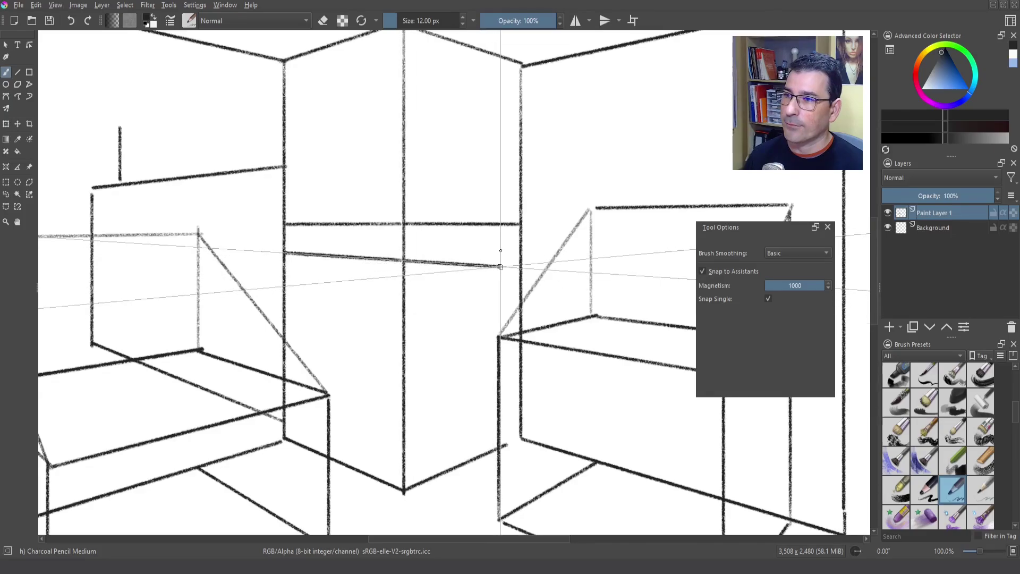
pyautogui.hotkey('ctrl', 'z')
pyautogui.moveTo(404, 261)
pyautogui.mouseDown()
pyautogui.moveTo(462, 266)
pyautogui.moveTo(442, 258)
pyautogui.moveTo(506, 254)
pyautogui.mouseUp()
pyautogui.hotkey('ctrl', 'z')
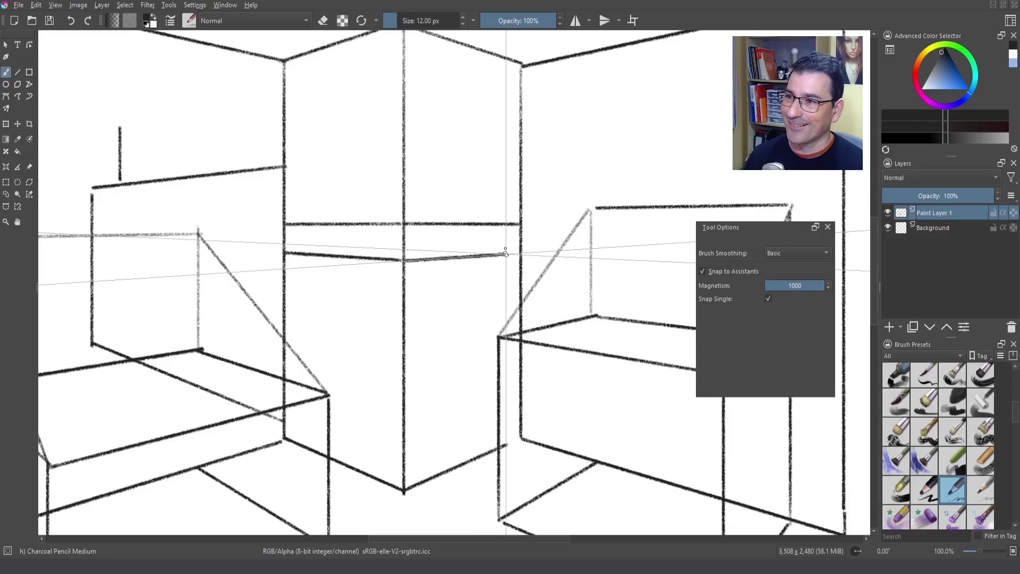
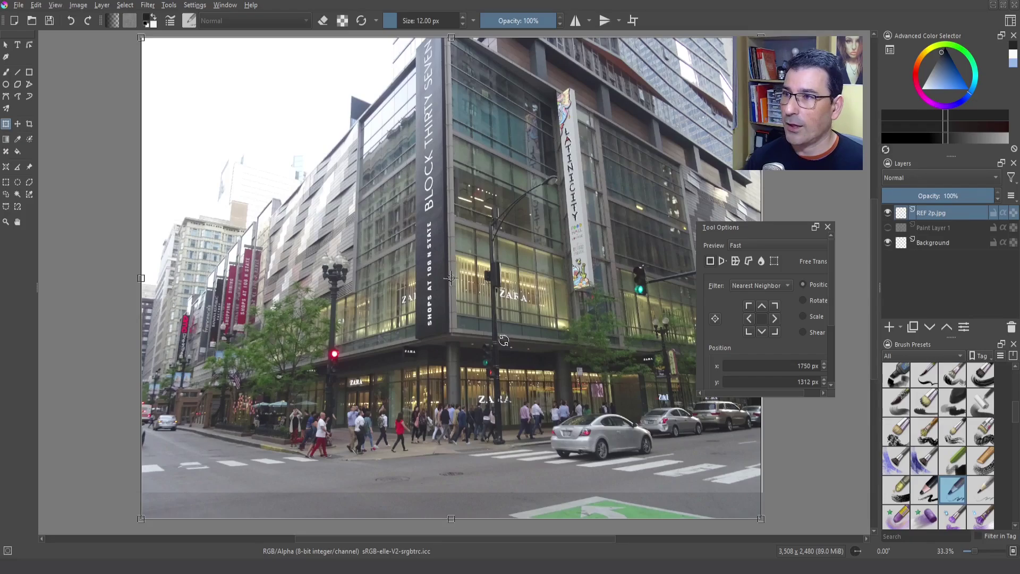
pyautogui.moveTo(504, 341); pyautogui.dragTo(529, 330)
pyautogui.moveTo(386, 273); pyautogui.dragTo(487, 321)
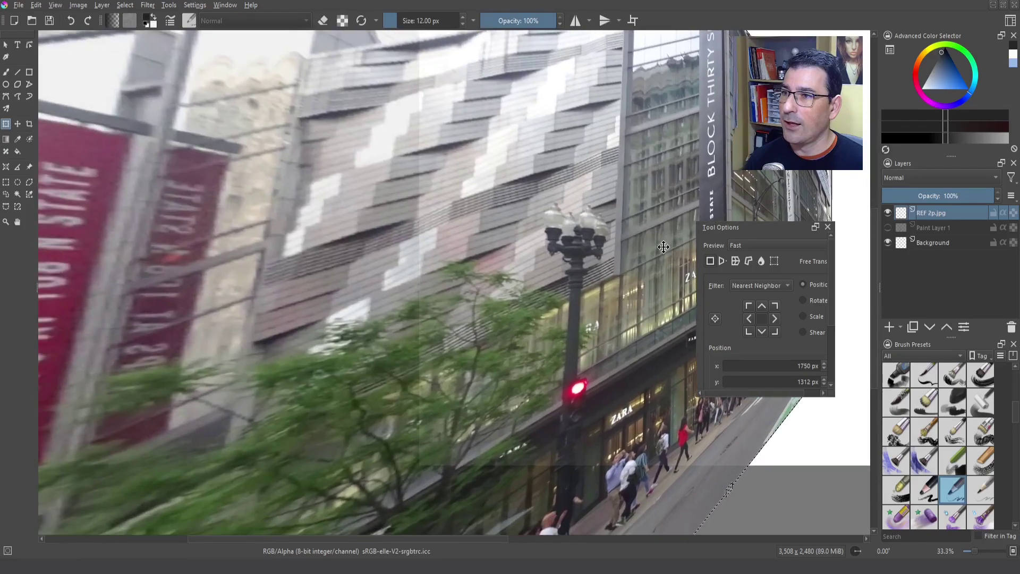
pyautogui.scroll(-5, 481, 293)
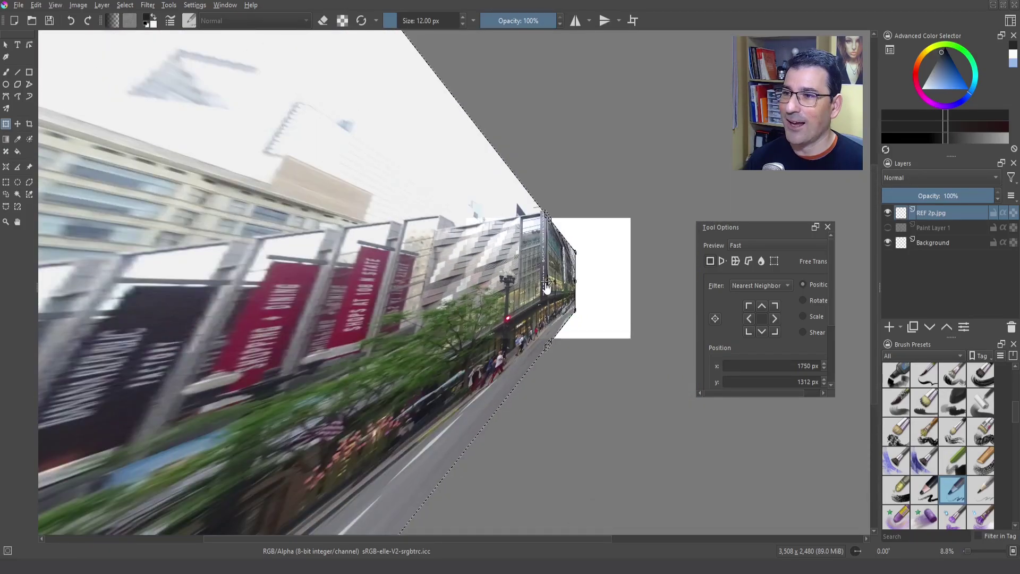
pyautogui.press('Escape')
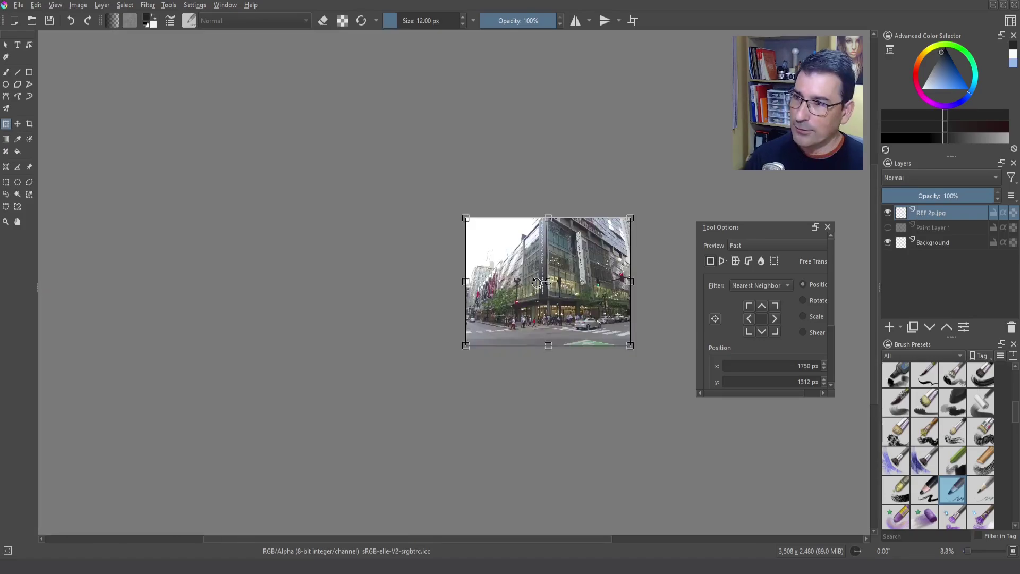
pyautogui.scroll(4, 538, 283)
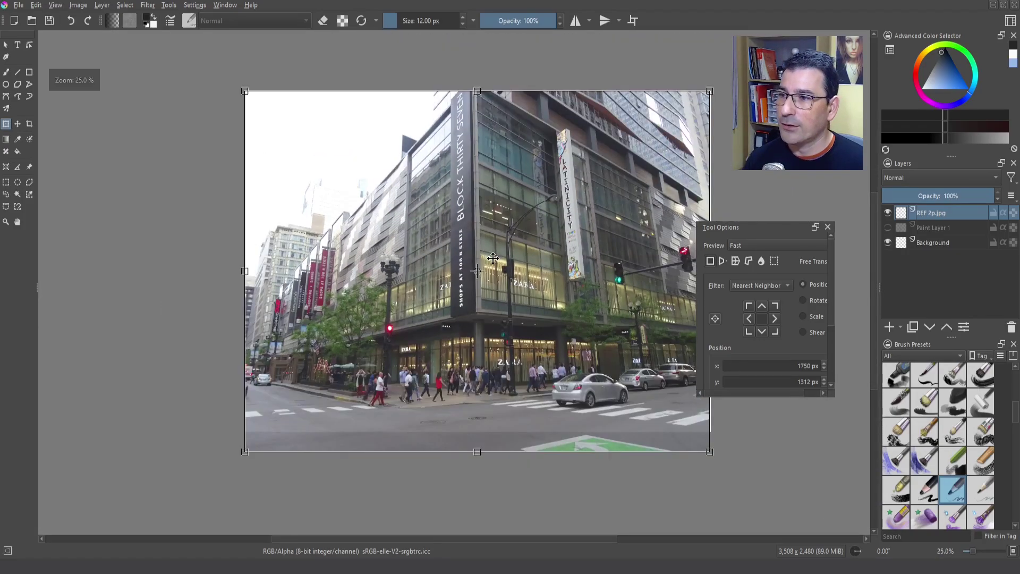
# Warp the photo into perspective, show rulers, and place a vertical guide on the building corner.
pyautogui.moveTo(494, 259); pyautogui.dragTo(508, 298)
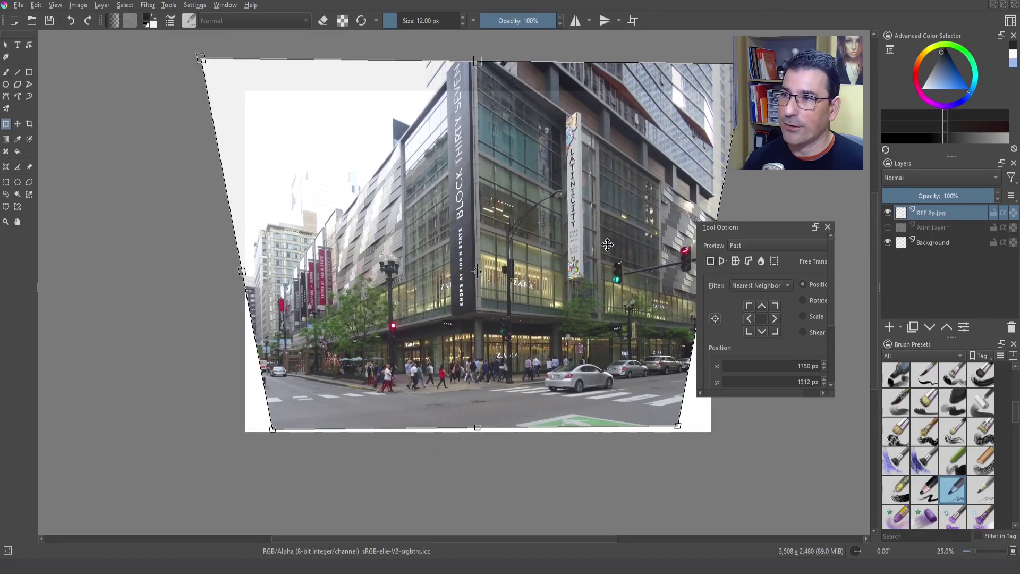
pyautogui.moveTo(562, 240); pyautogui.dragTo(504, 234)
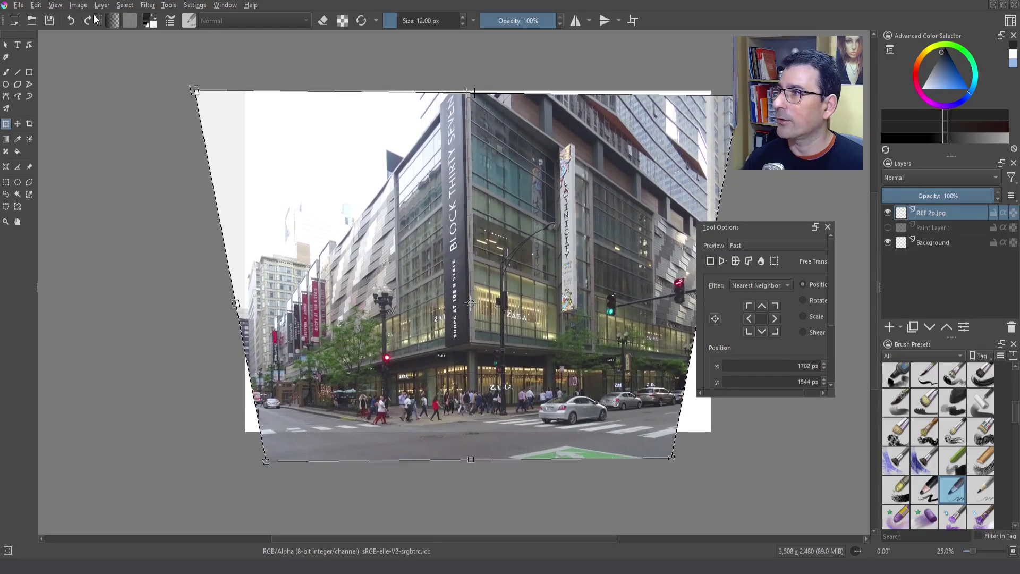
pyautogui.click(56, 6)
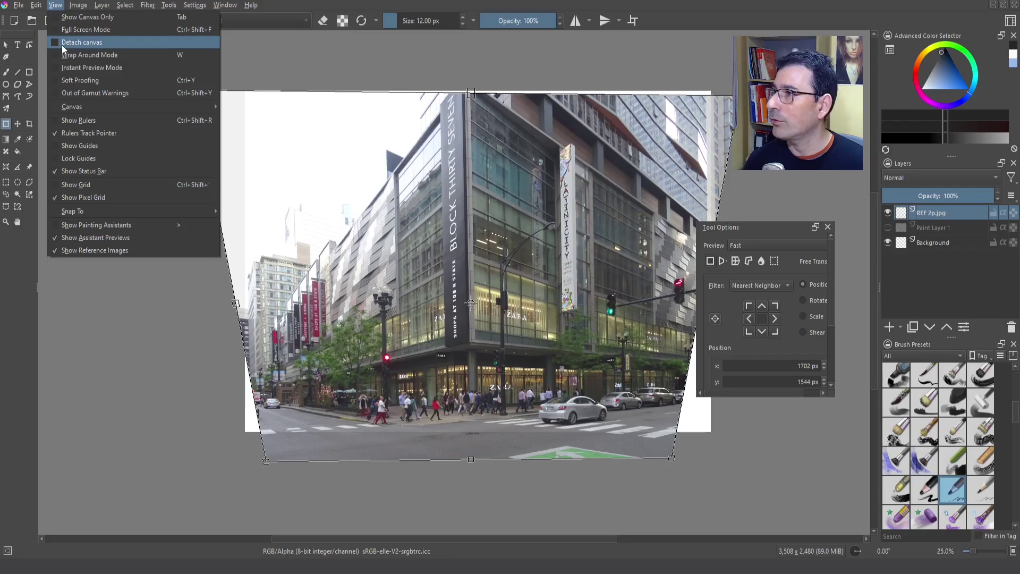
pyautogui.click(72, 121)
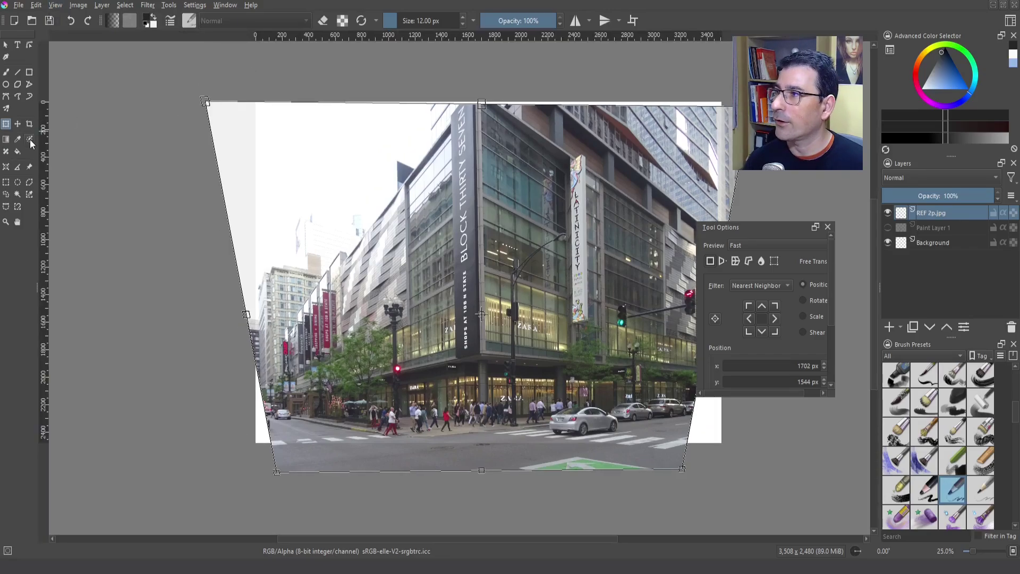
pyautogui.moveTo(45, 152); pyautogui.dragTo(454, 235)
# Fade the REF 2p.jpg photo layer to 50% opacity.
pyautogui.scroll(3, 453, 235)
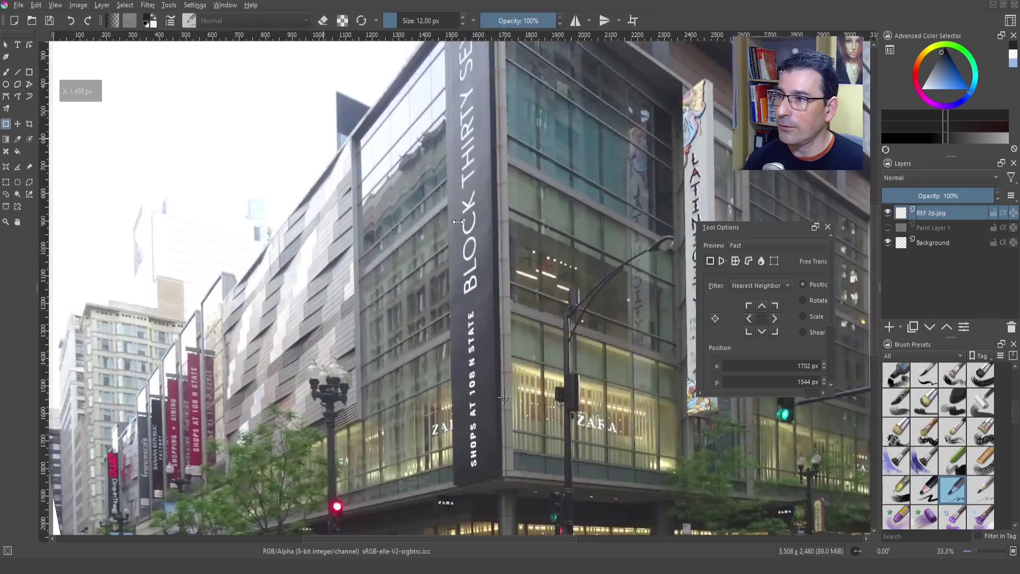
pyautogui.scroll(-2, 450, 204)
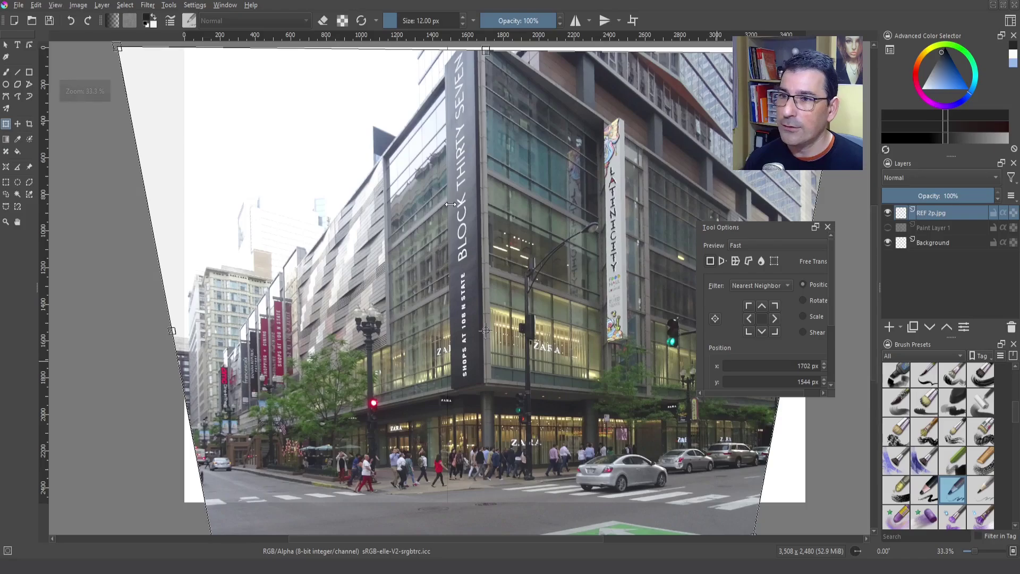
pyautogui.moveTo(949, 197)
pyautogui.mouseDown()
pyautogui.moveTo(885, 197)
pyautogui.moveTo(938, 199)
pyautogui.mouseUp()
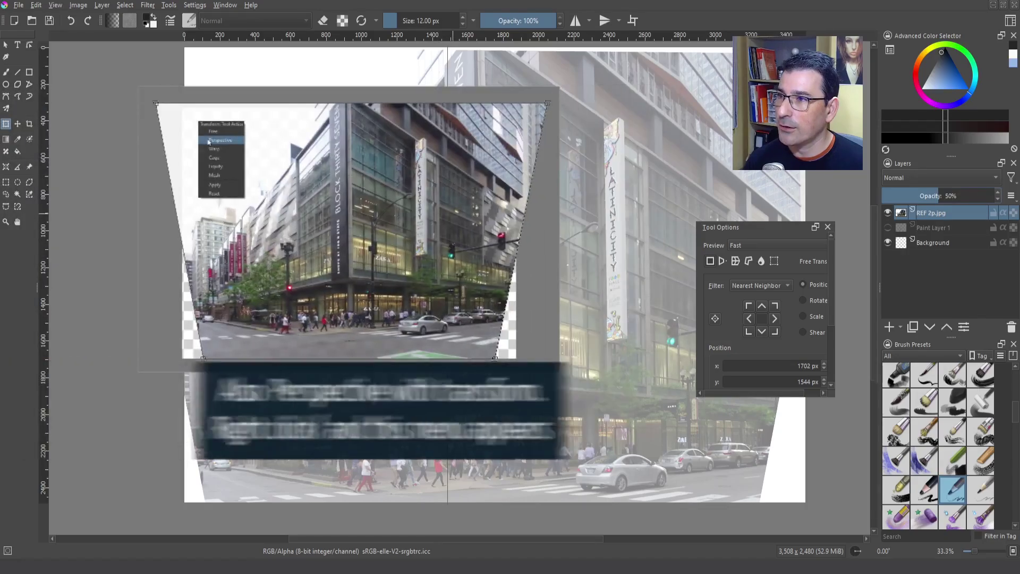
# Rotate the photo to straighten its verticals, add a right-edge guide, and apply the transform.
pyautogui.click(501, 213)
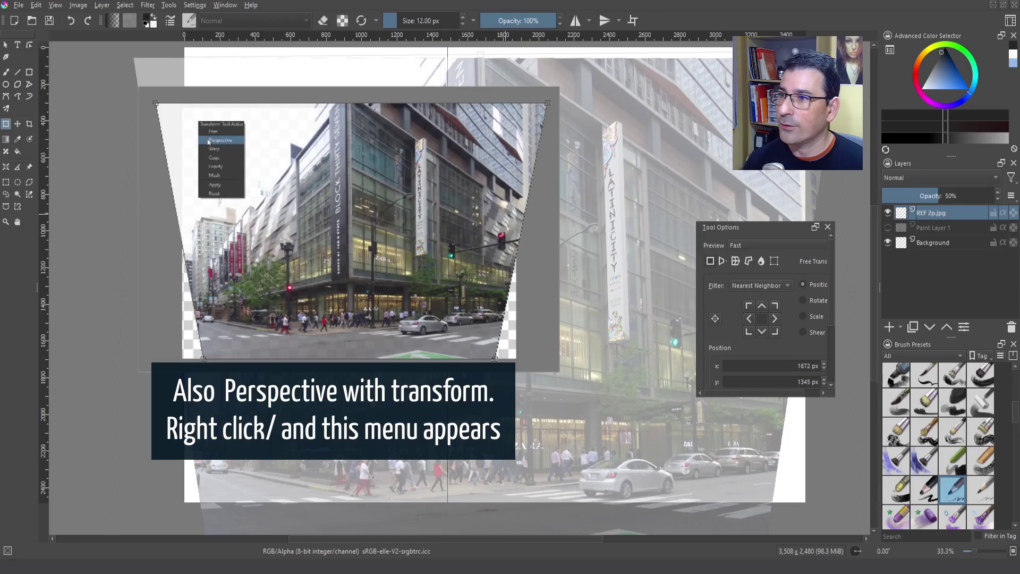
pyautogui.moveTo(505, 214); pyautogui.dragTo(503, 213)
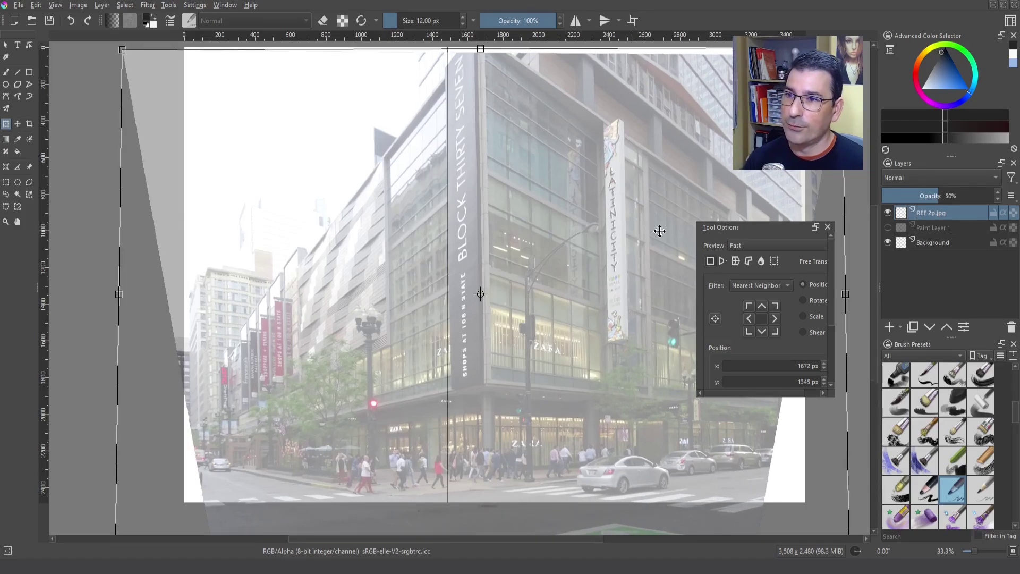
pyautogui.moveTo(736, 228); pyautogui.dragTo(94, 347)
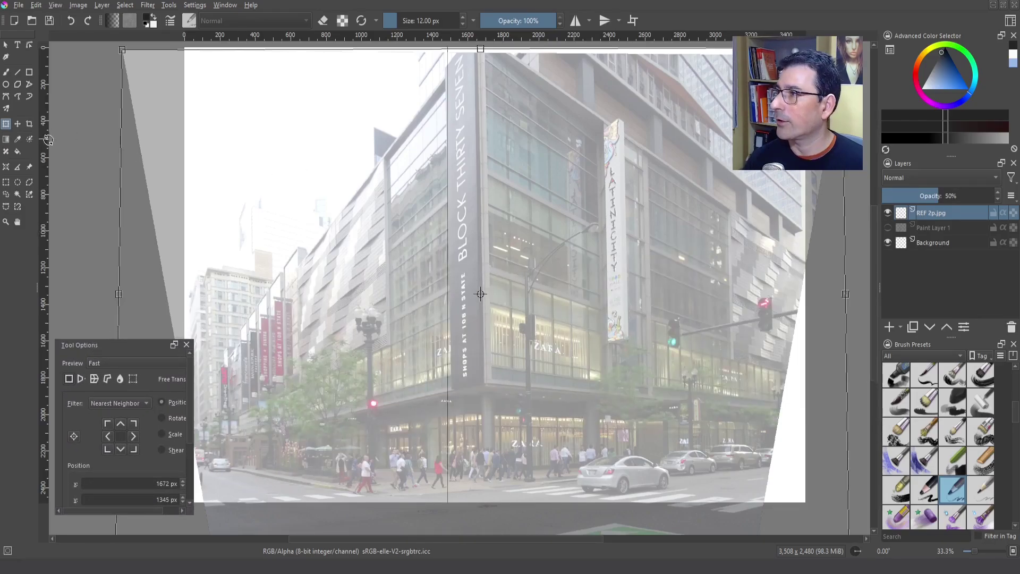
pyautogui.moveTo(47, 140); pyautogui.dragTo(731, 248)
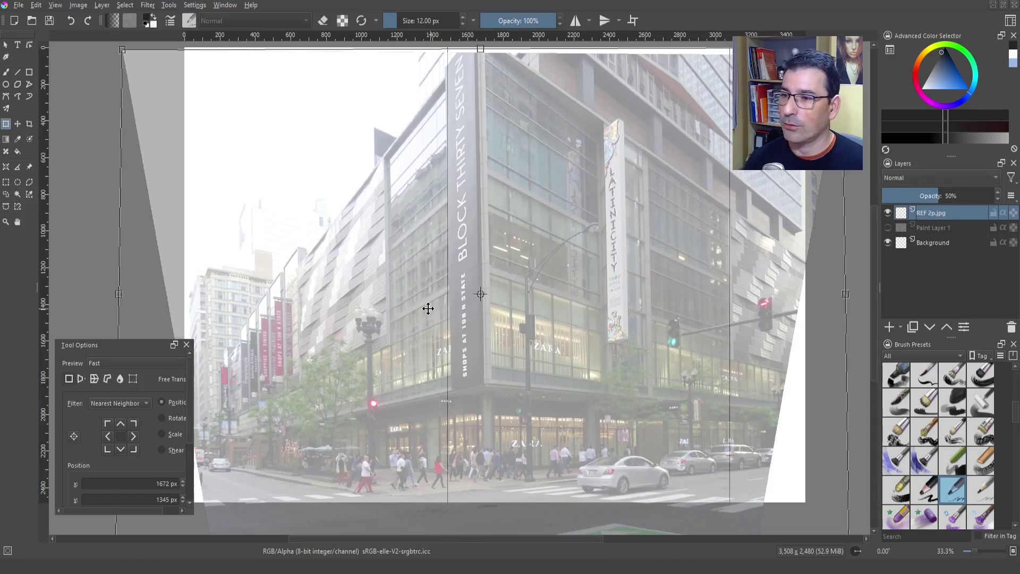
pyautogui.press('Return')
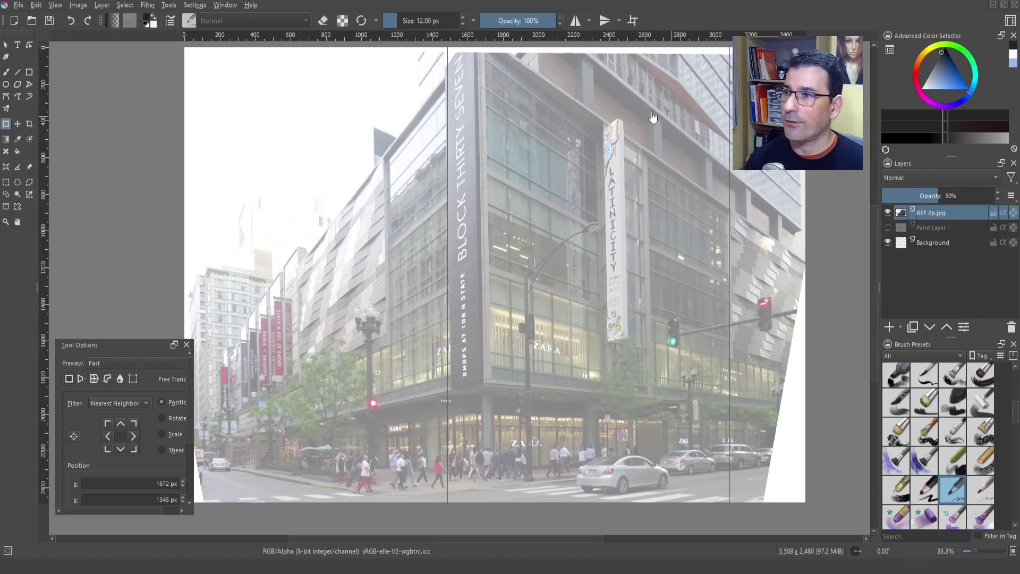
pyautogui.scroll(-1, 425, 230)
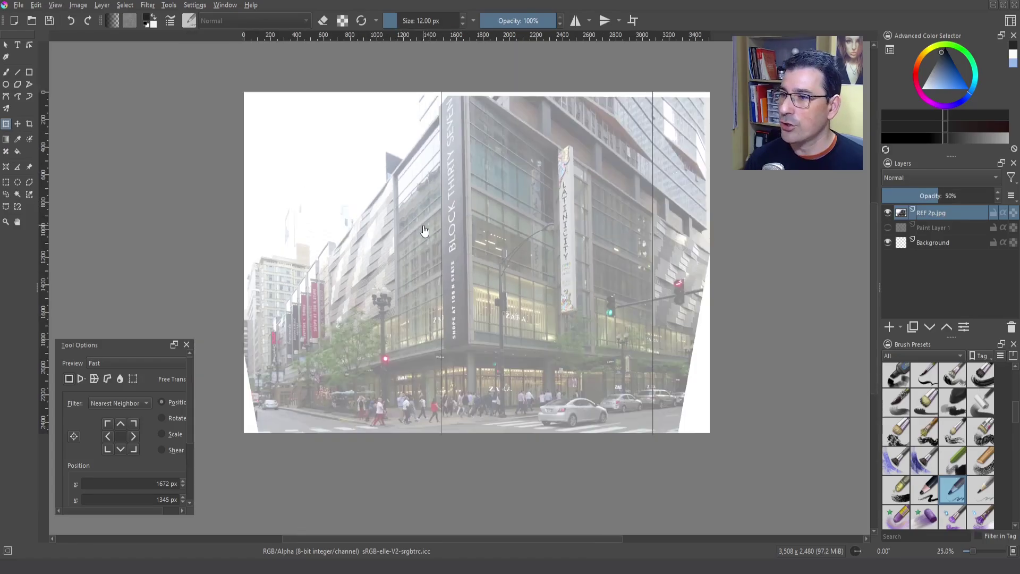
# Move the photo layer slightly up, then choose the Assistant Tool set to 2 Point Perspective.
pyautogui.click(17, 124)
pyautogui.moveTo(534, 292); pyautogui.dragTo(530, 255)
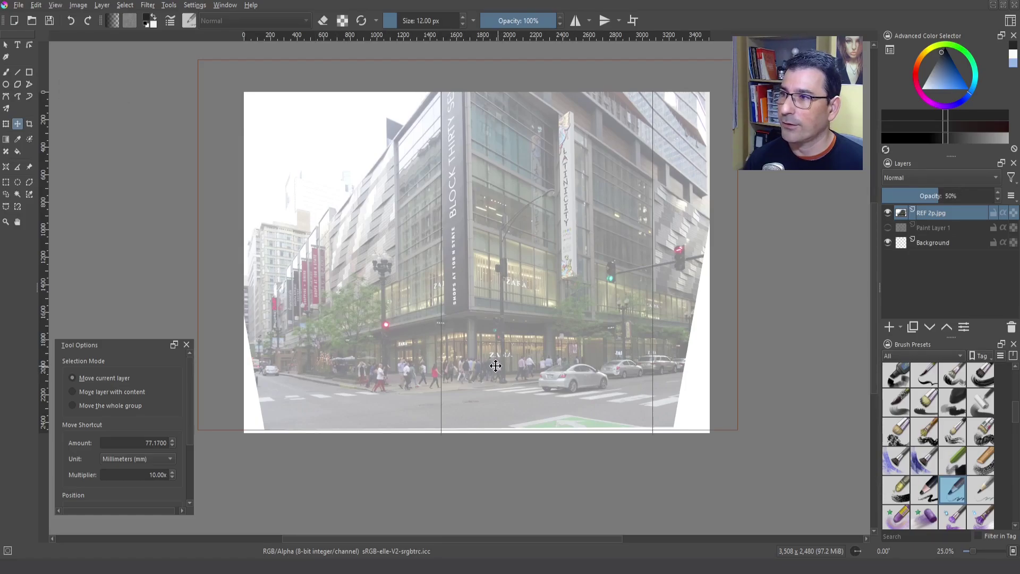
pyautogui.click(6, 72)
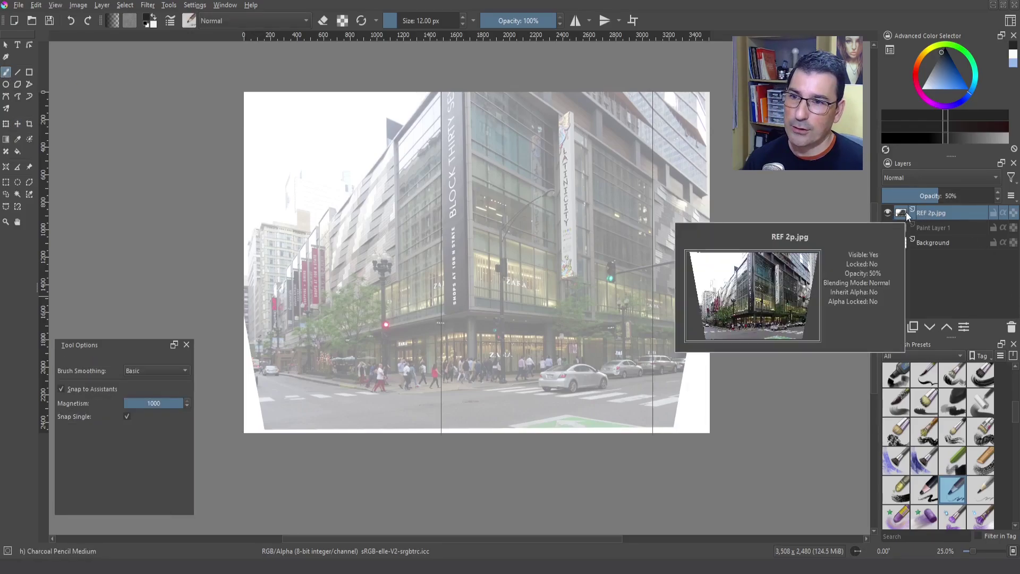
pyautogui.moveTo(915, 230)
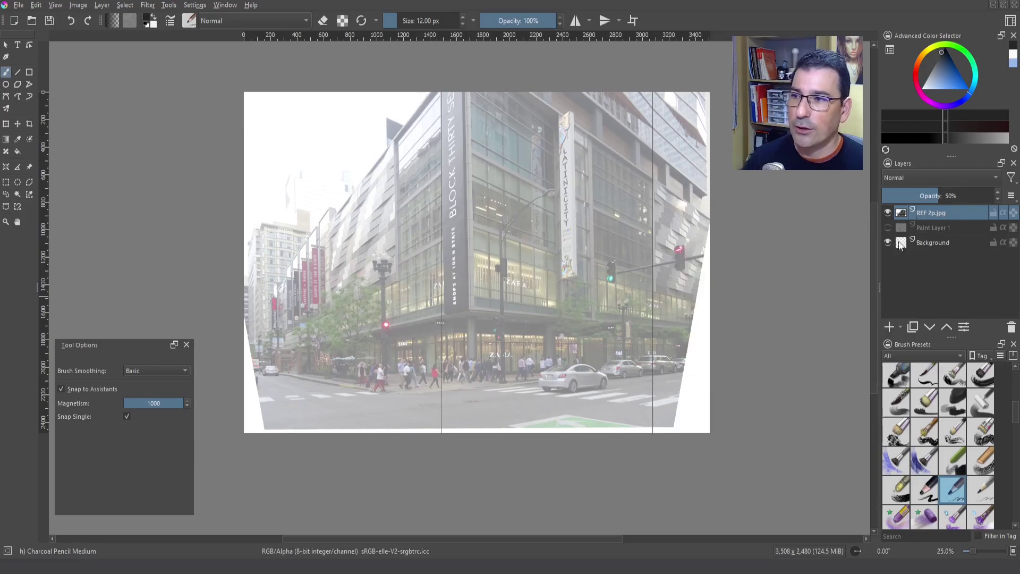
pyautogui.click(6, 167)
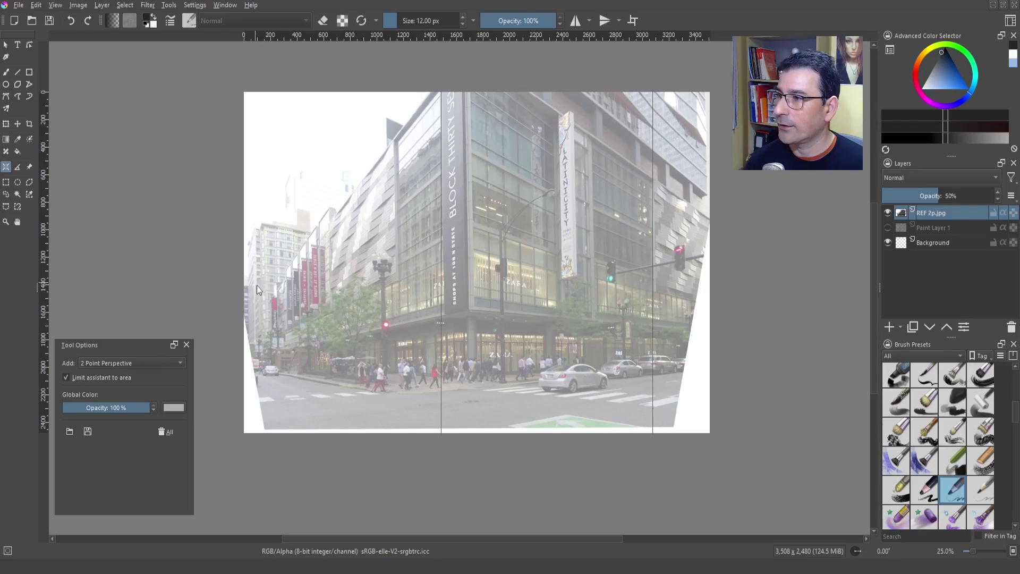
# Place a 2-point assistant with vanishing points beside the photo and an area spanning it.
pyautogui.click(183, 291)
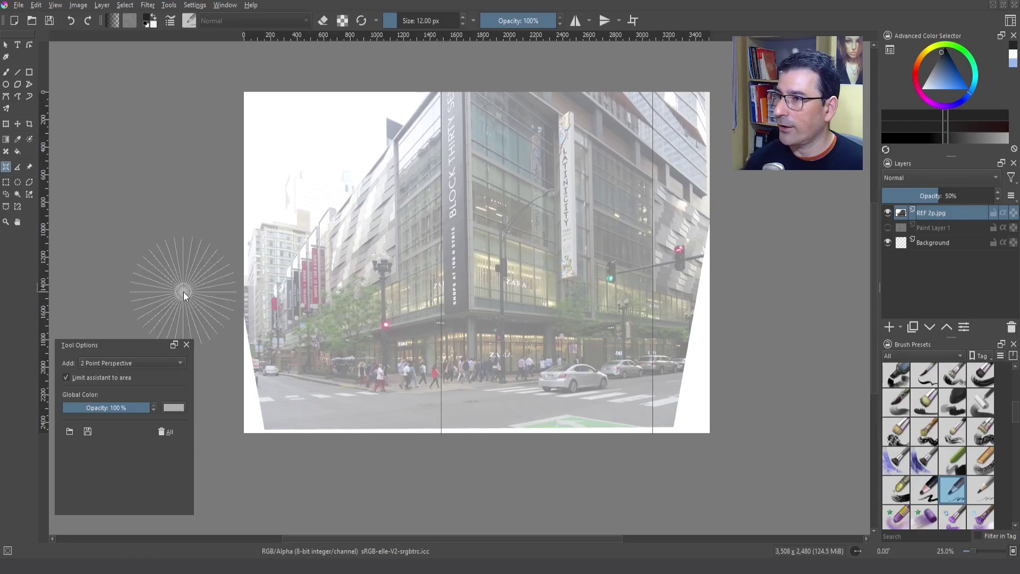
pyautogui.click(801, 284)
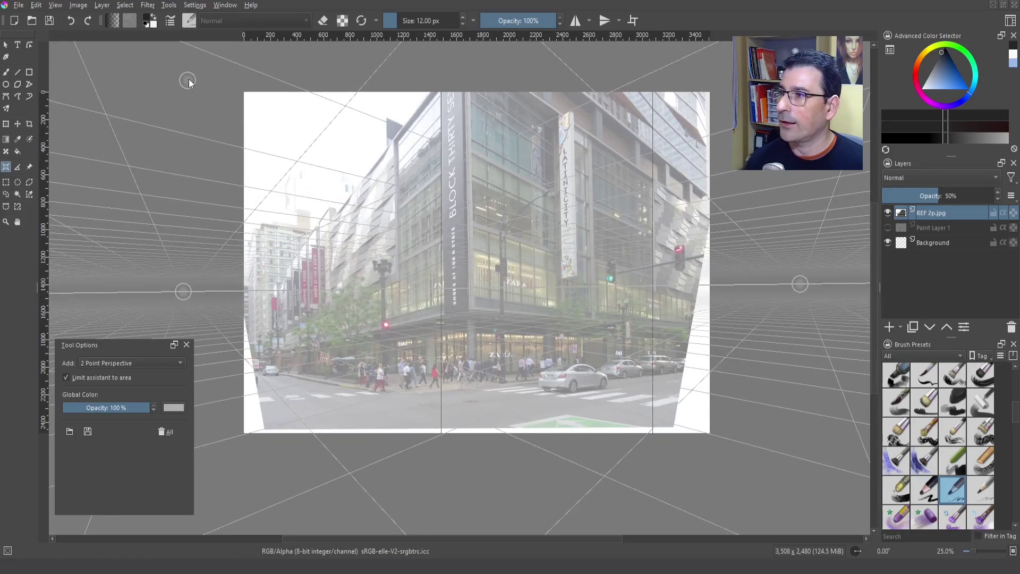
pyautogui.click(248, 98)
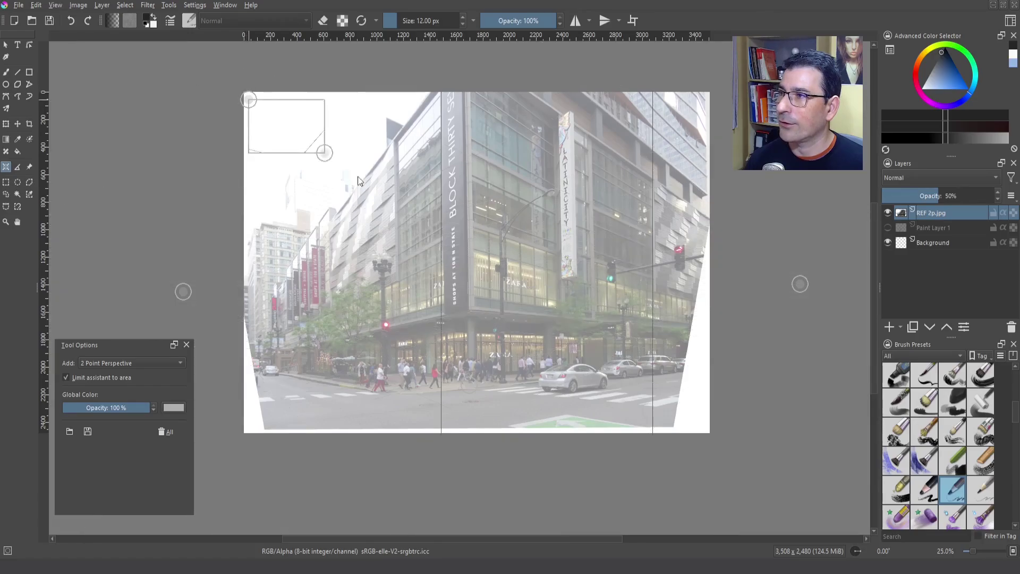
pyautogui.click(692, 417)
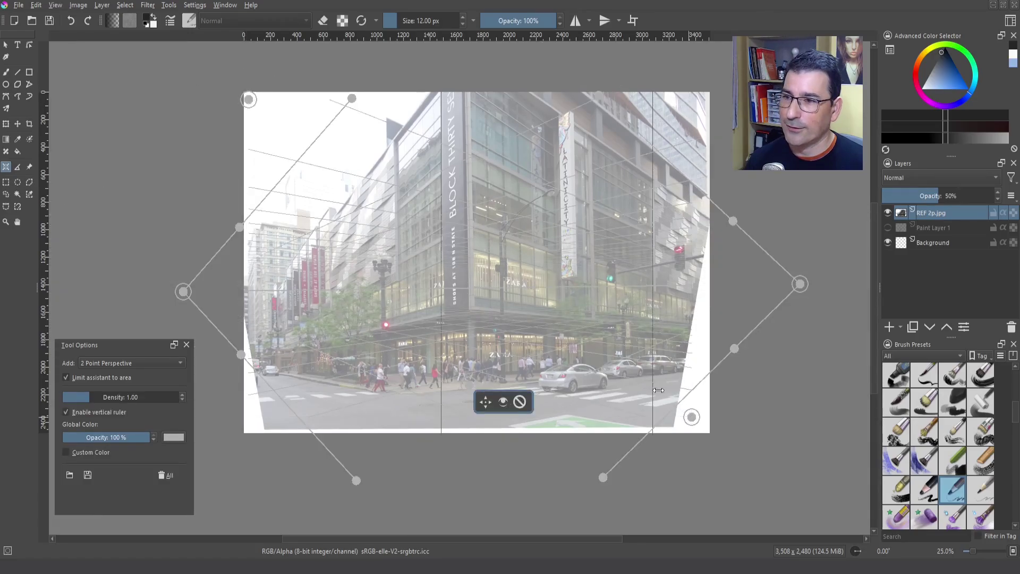
# Change the assistant's global colour from orange to blue and pull its lower-right handle outward.
pyautogui.click(173, 436)
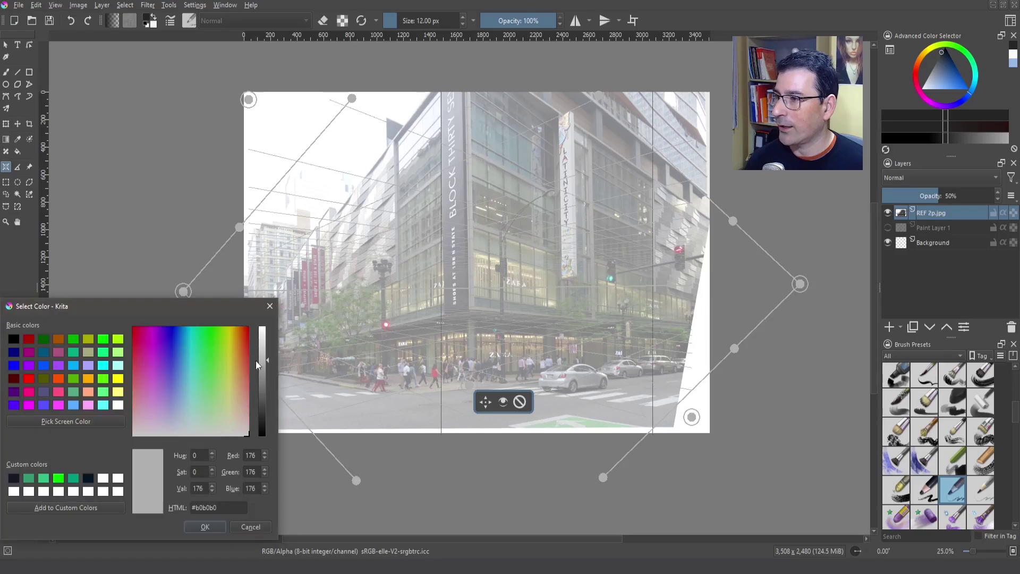
pyautogui.click(240, 341)
pyautogui.click(263, 342)
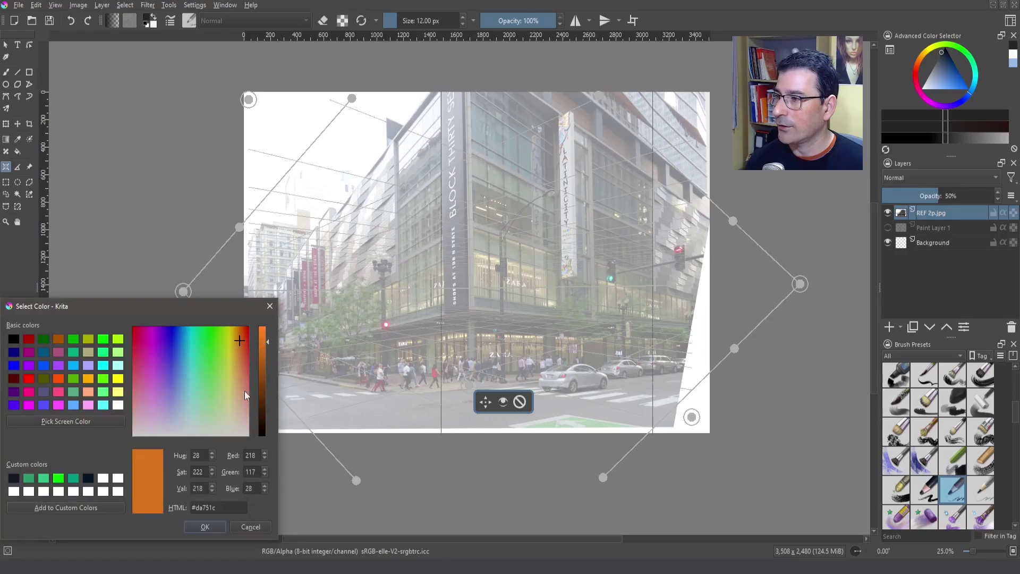
pyautogui.click(210, 526)
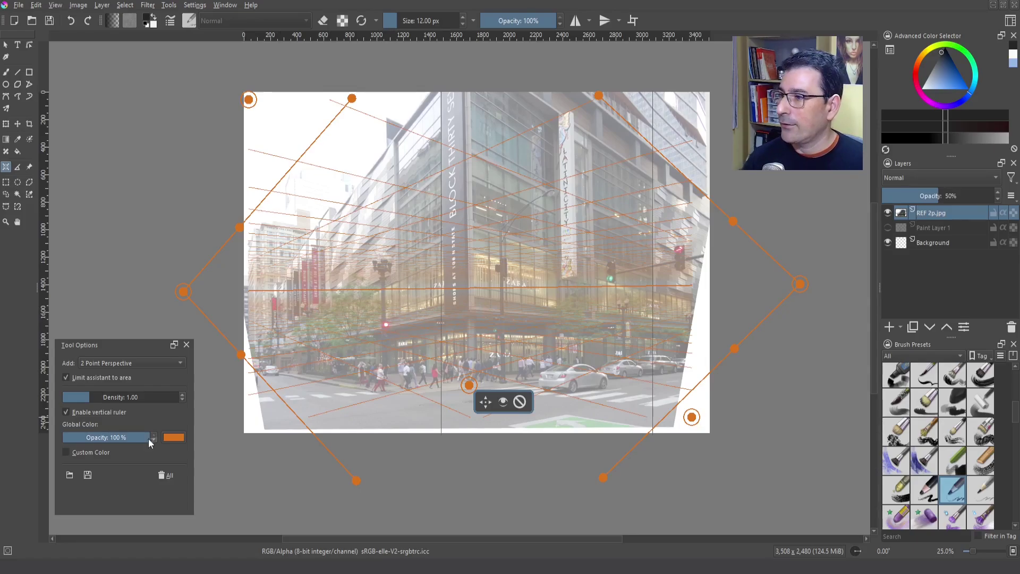
pyautogui.click(172, 438)
pyautogui.moveTo(167, 348); pyautogui.dragTo(175, 346)
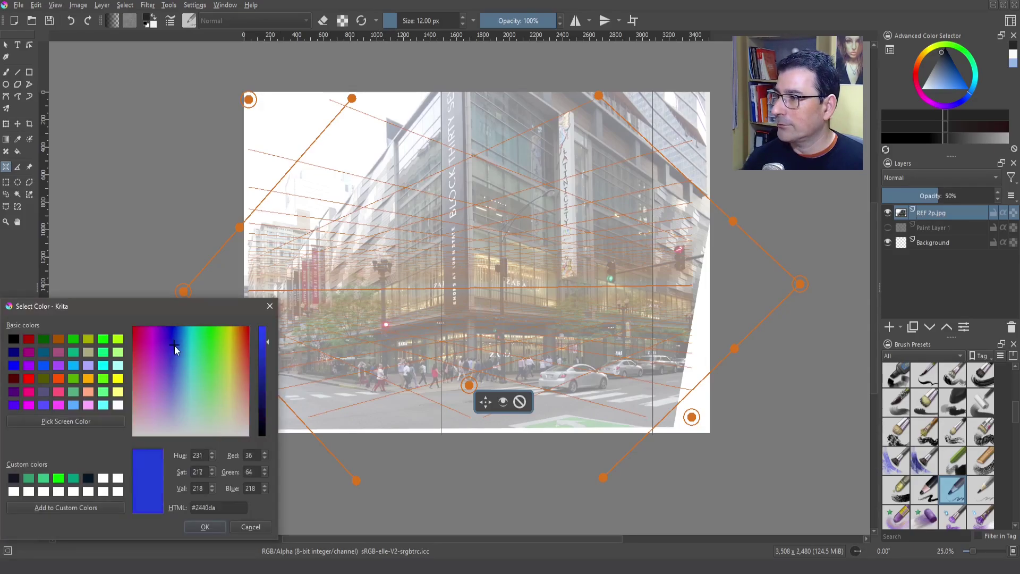
pyautogui.click(205, 529)
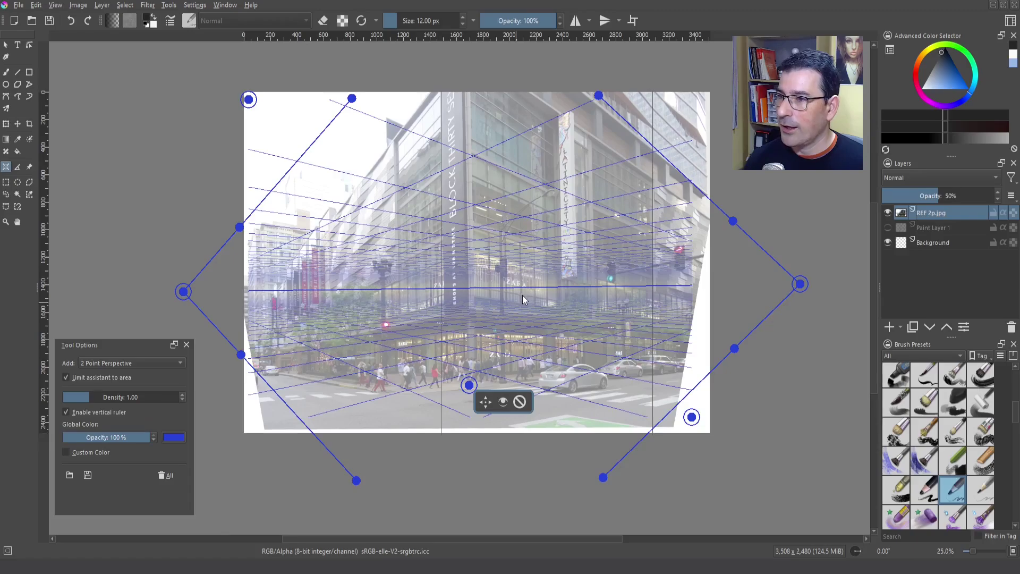
pyautogui.moveTo(571, 269); pyautogui.dragTo(594, 279)
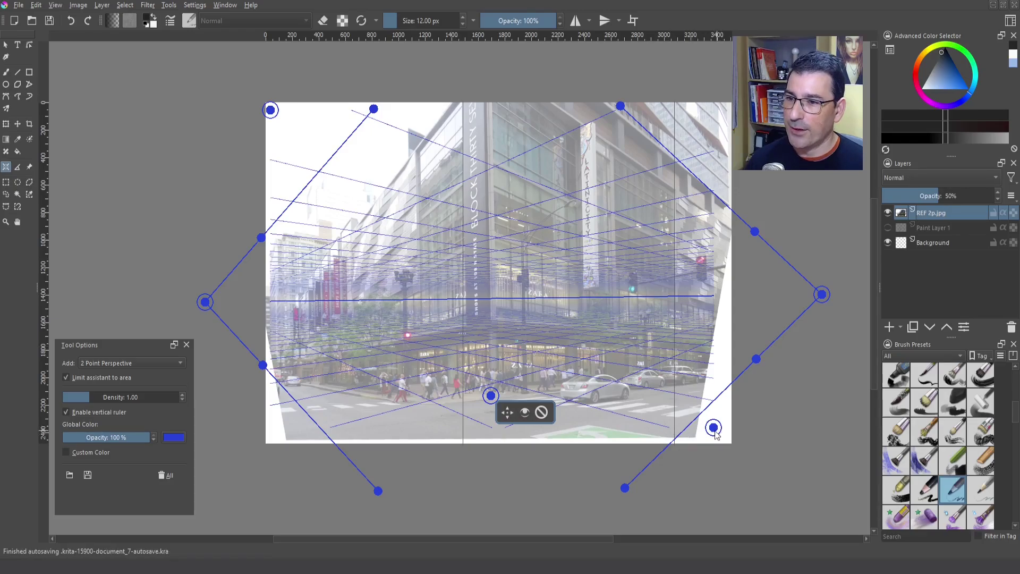
pyautogui.moveTo(714, 427)
pyautogui.mouseDown()
pyautogui.moveTo(760, 464)
pyautogui.moveTo(709, 427)
pyautogui.moveTo(765, 450)
pyautogui.moveTo(719, 432)
pyautogui.moveTo(714, 444)
pyautogui.moveTo(723, 435)
pyautogui.moveTo(734, 452)
pyautogui.moveTo(719, 430)
pyautogui.mouseUp()
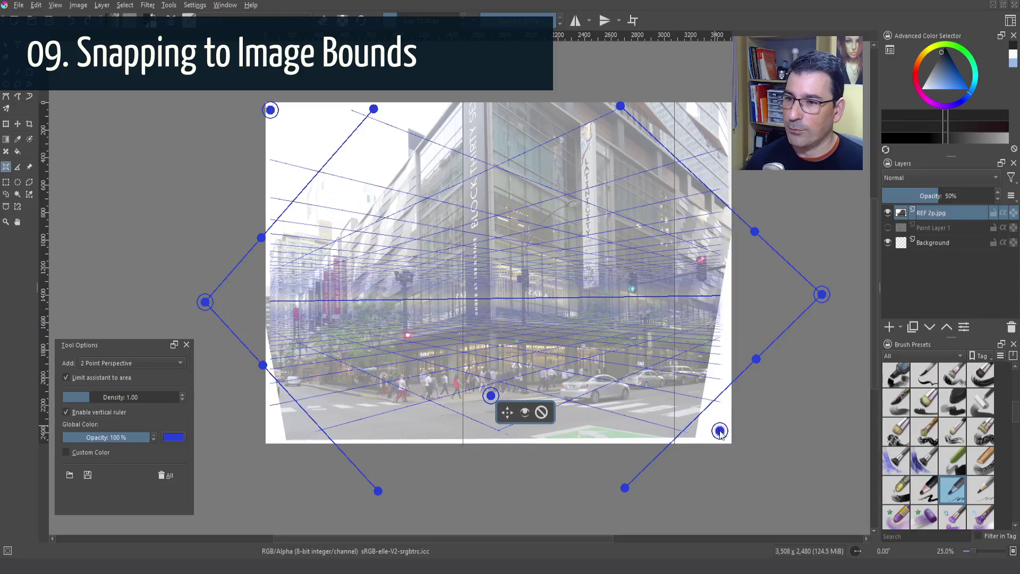
# Turn on Snap Image Bounds and lock the assistant's bottom-right handle onto the photo corner.
pyautogui.click(52, 9)
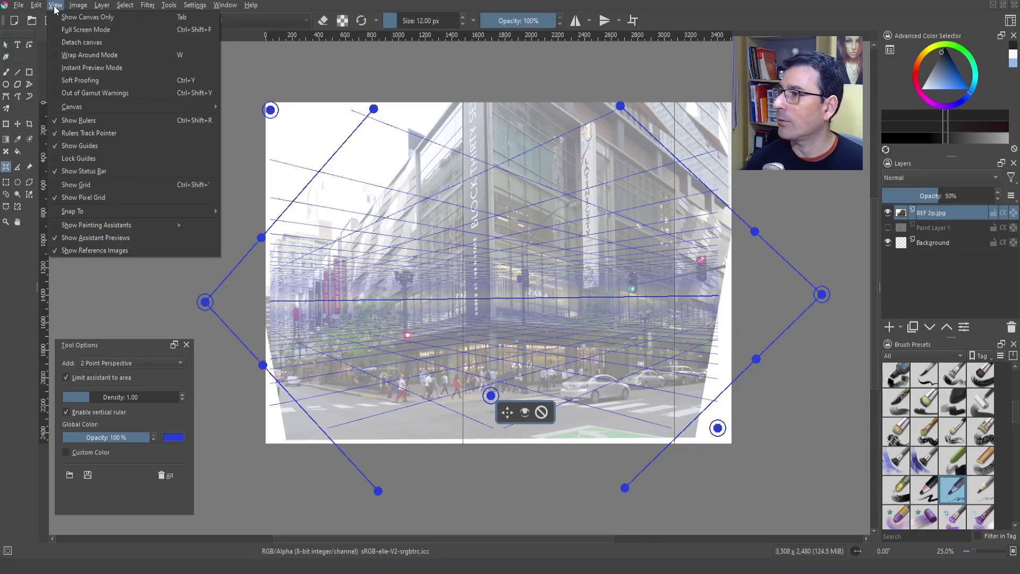
pyautogui.moveTo(92, 209)
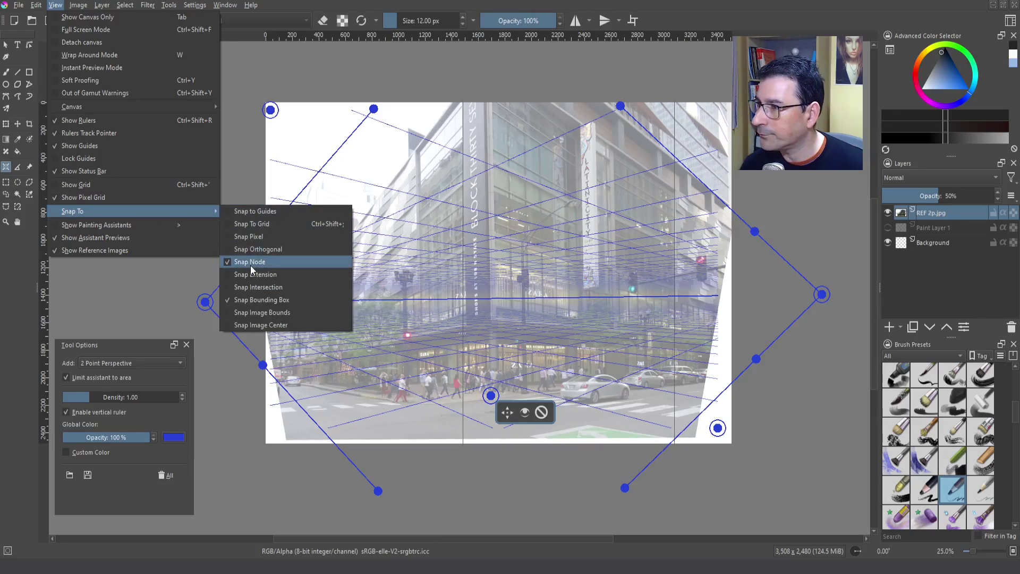
pyautogui.click(257, 314)
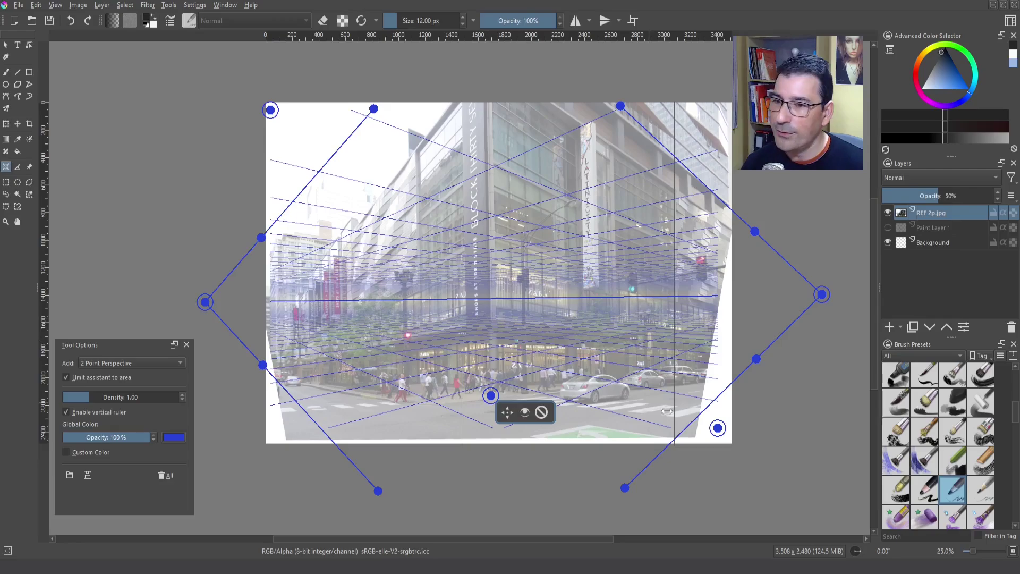
pyautogui.moveTo(718, 429); pyautogui.dragTo(733, 445)
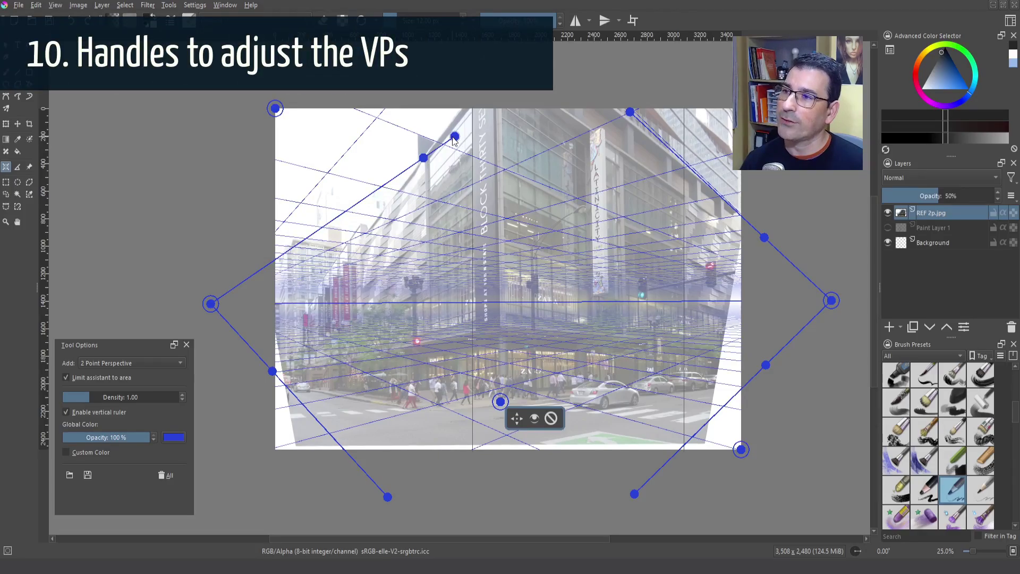
# Re-angle the left vanishing point handles onto the facade and lower guide opacity to about 33%.
pyautogui.moveTo(454, 139); pyautogui.dragTo(466, 110)
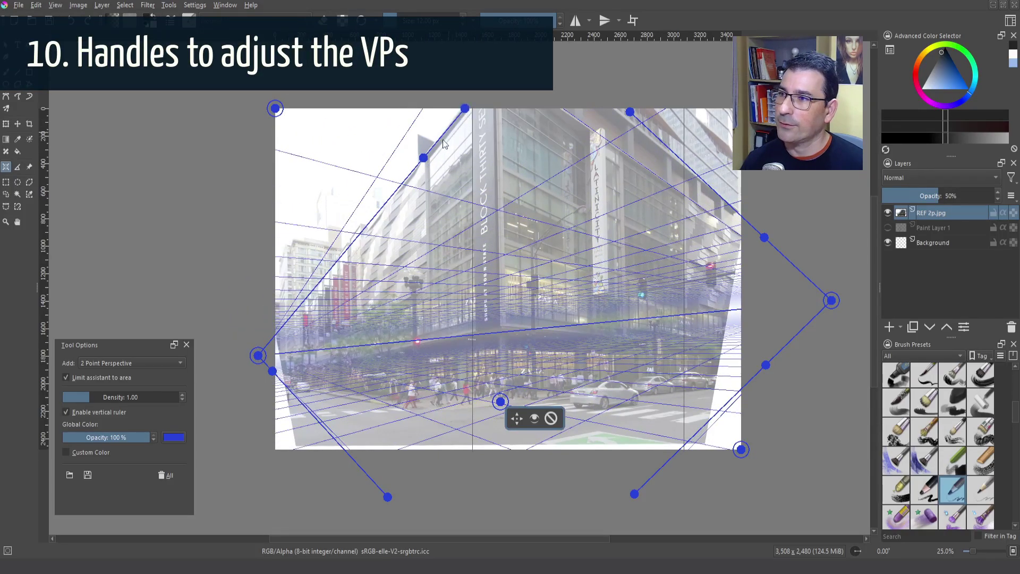
pyautogui.moveTo(423, 158); pyautogui.dragTo(430, 225)
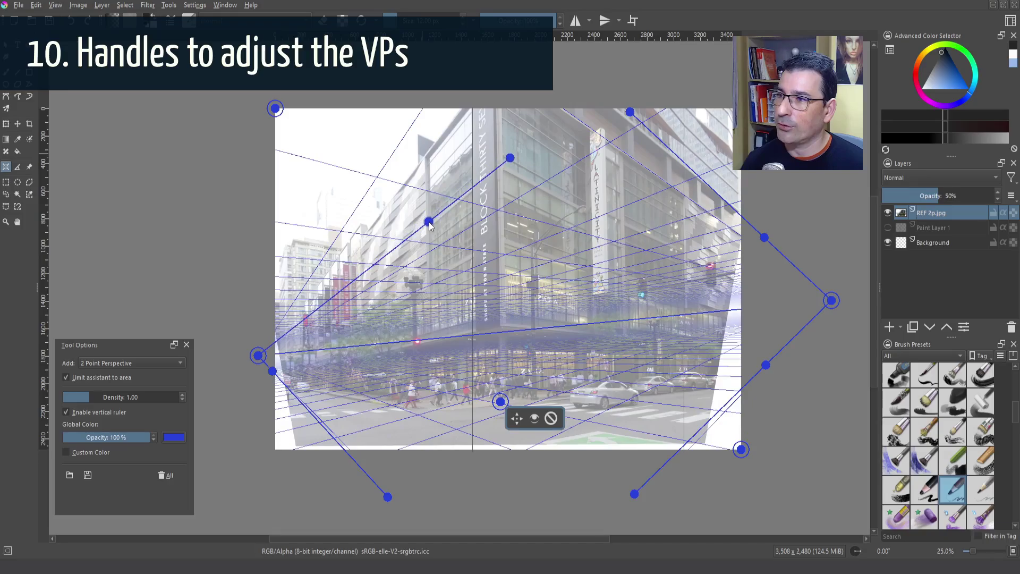
pyautogui.scroll(4, 440, 211)
pyautogui.moveTo(399, 266); pyautogui.dragTo(399, 277)
pyautogui.moveTo(112, 437); pyautogui.dragTo(94, 437)
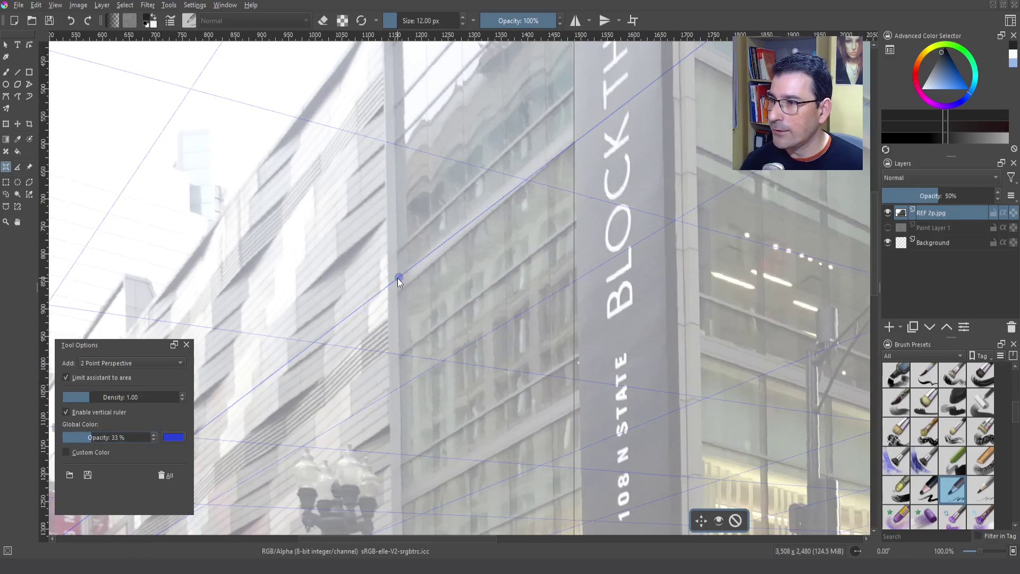
pyautogui.moveTo(398, 279); pyautogui.dragTo(398, 277)
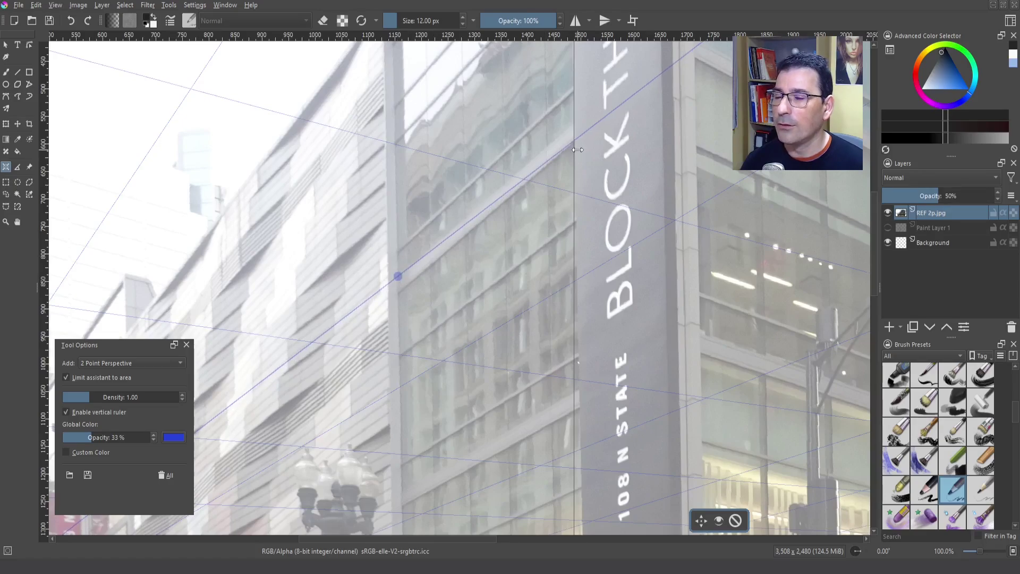
pyautogui.scroll(-2, 578, 150)
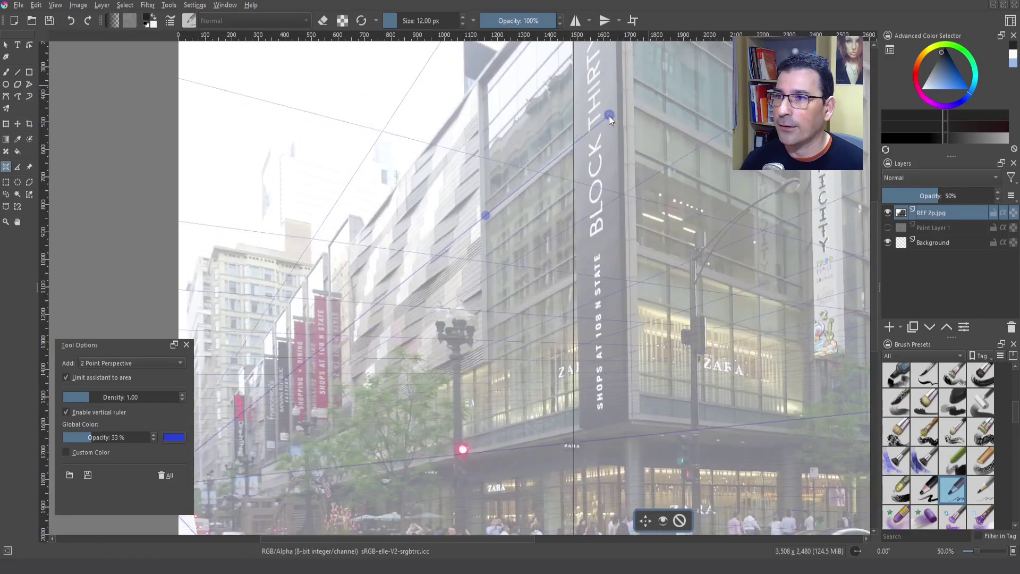
# Align the vertical ruler's upper handle with the corner building's edge.
pyautogui.moveTo(609, 116); pyautogui.dragTo(573, 138)
pyautogui.scroll(3, 575, 143)
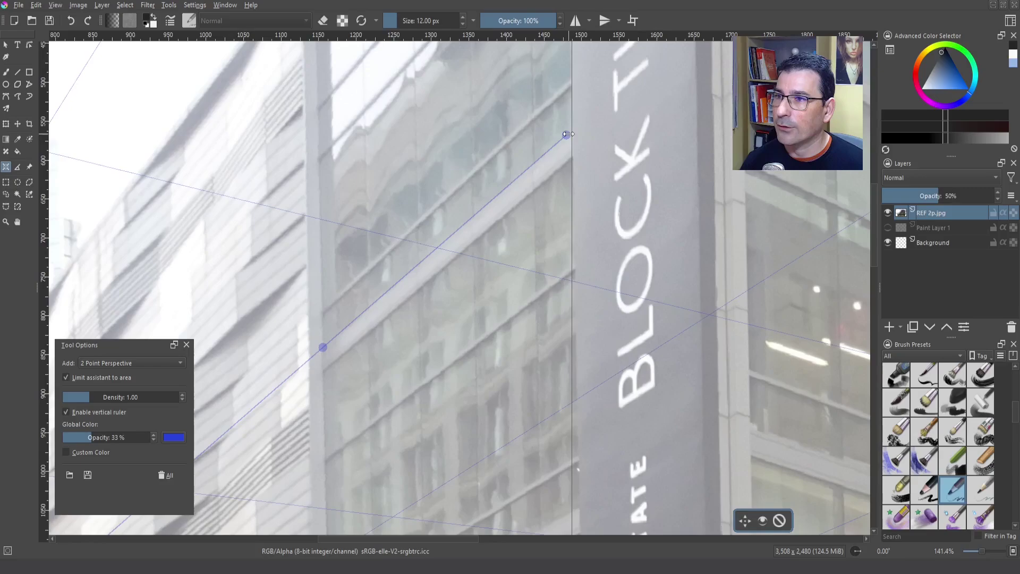
pyautogui.moveTo(564, 134)
pyautogui.mouseDown()
pyautogui.moveTo(578, 135)
pyautogui.moveTo(571, 130)
pyautogui.mouseUp()
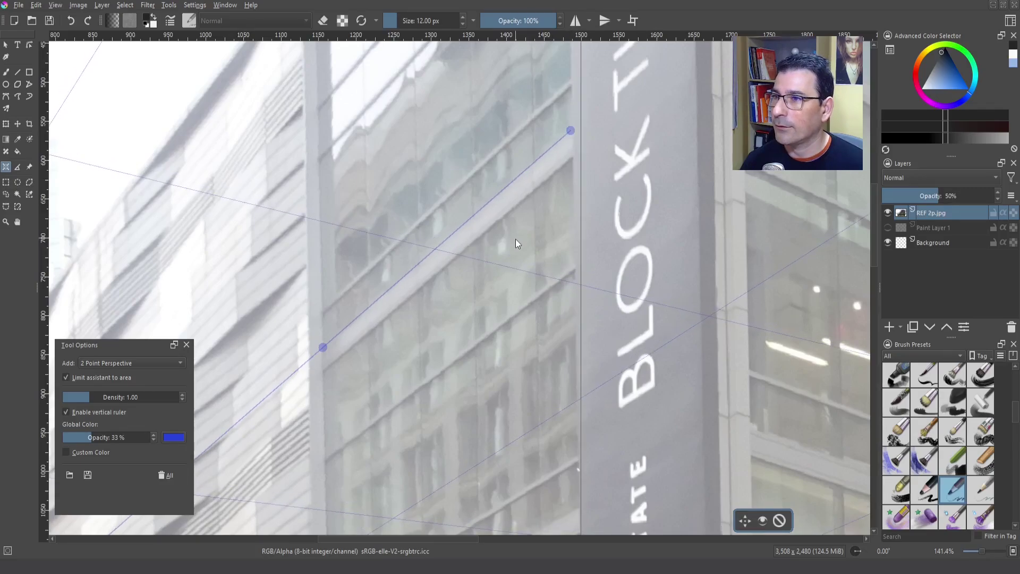
pyautogui.scroll(-4, 479, 234)
pyautogui.scroll(1, 386, 310)
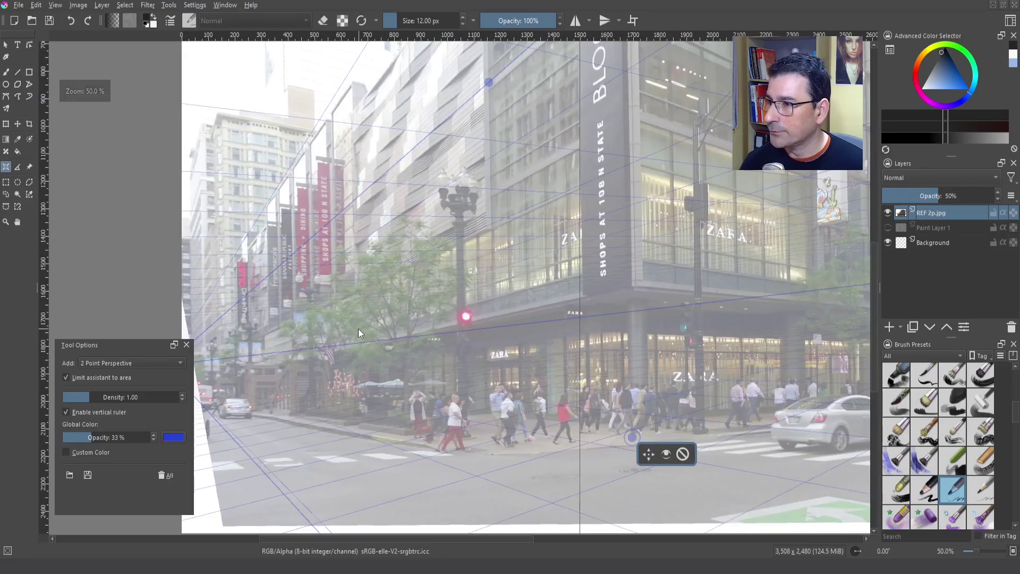
# Move the street-level handles onto the building near the red light to shift the right vanishing point.
pyautogui.moveTo(313, 390); pyautogui.dragTo(344, 314)
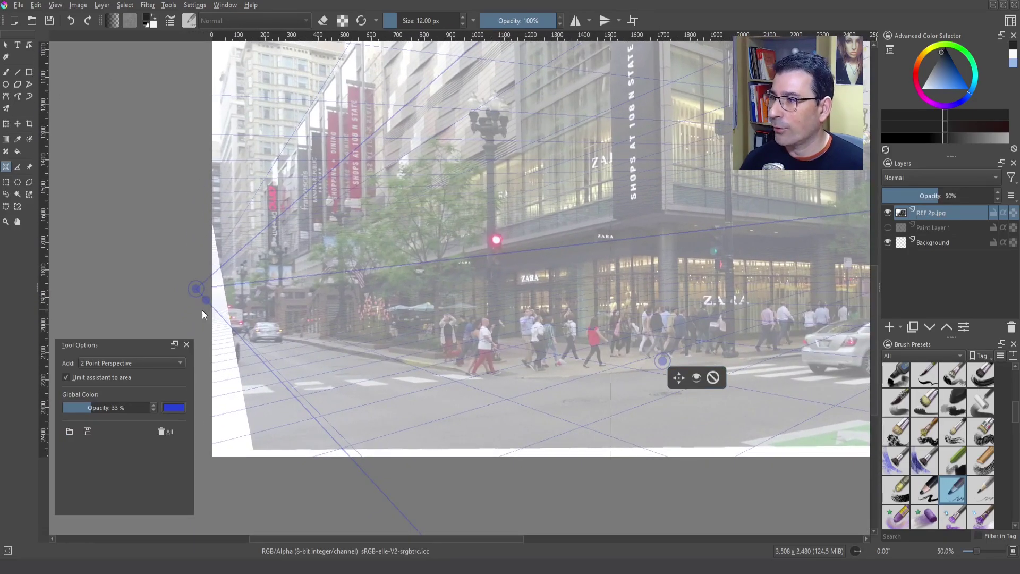
pyautogui.moveTo(206, 300); pyautogui.dragTo(495, 247)
pyautogui.moveTo(547, 239); pyautogui.dragTo(617, 221)
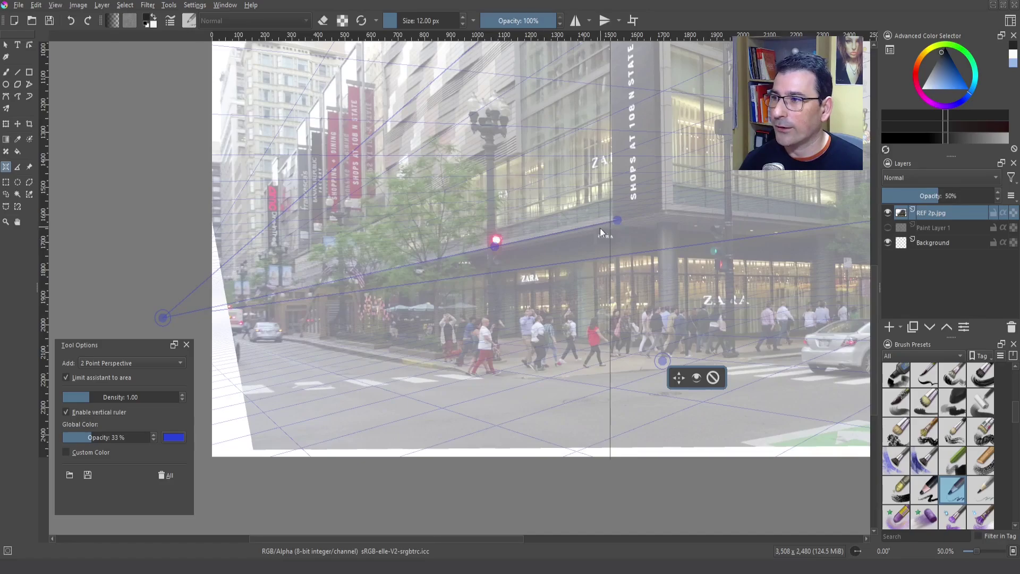
pyautogui.moveTo(639, 275); pyautogui.dragTo(272, 360)
pyautogui.moveTo(516, 328); pyautogui.dragTo(308, 387)
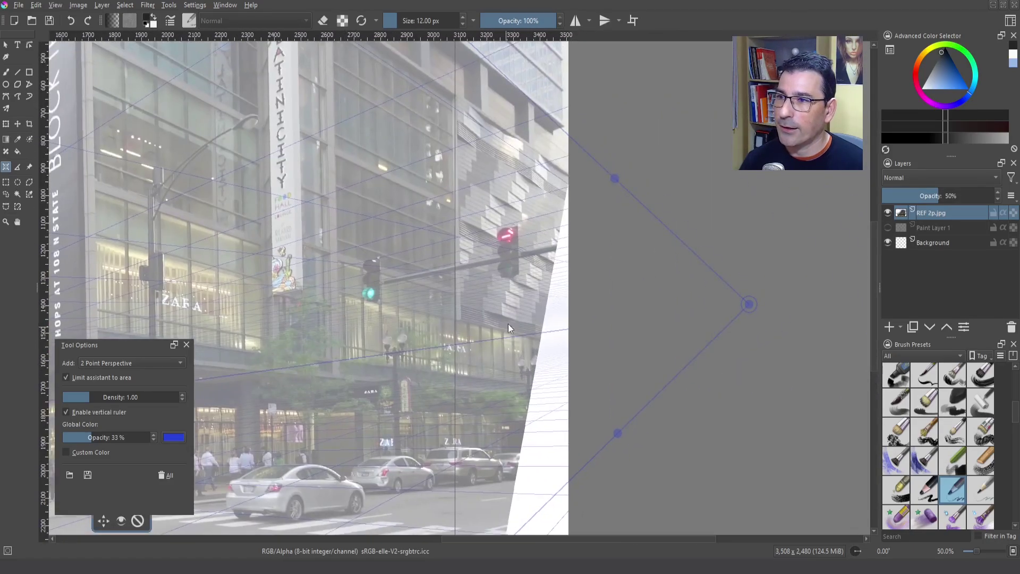
pyautogui.moveTo(615, 178); pyautogui.dragTo(456, 237)
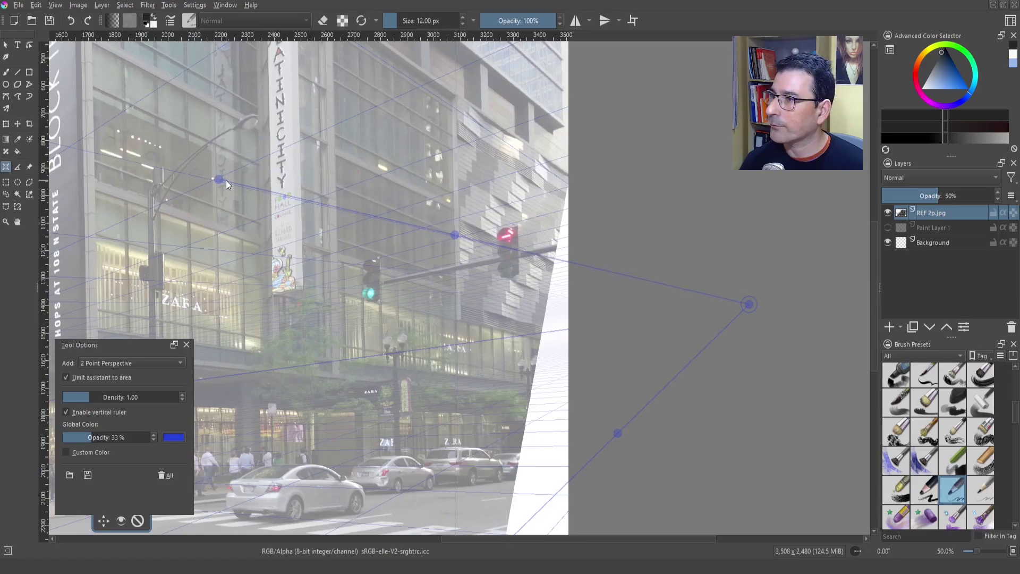
pyautogui.moveTo(218, 181); pyautogui.dragTo(335, 187)
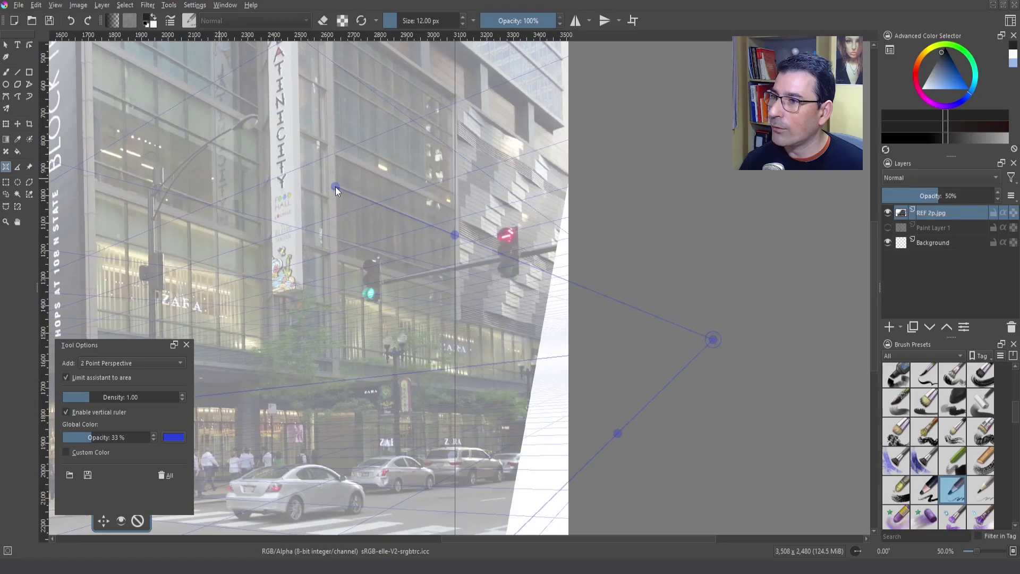
# Pull the lower-right handles in to match the building's lower facade line.
pyautogui.scroll(-5, 537, 369)
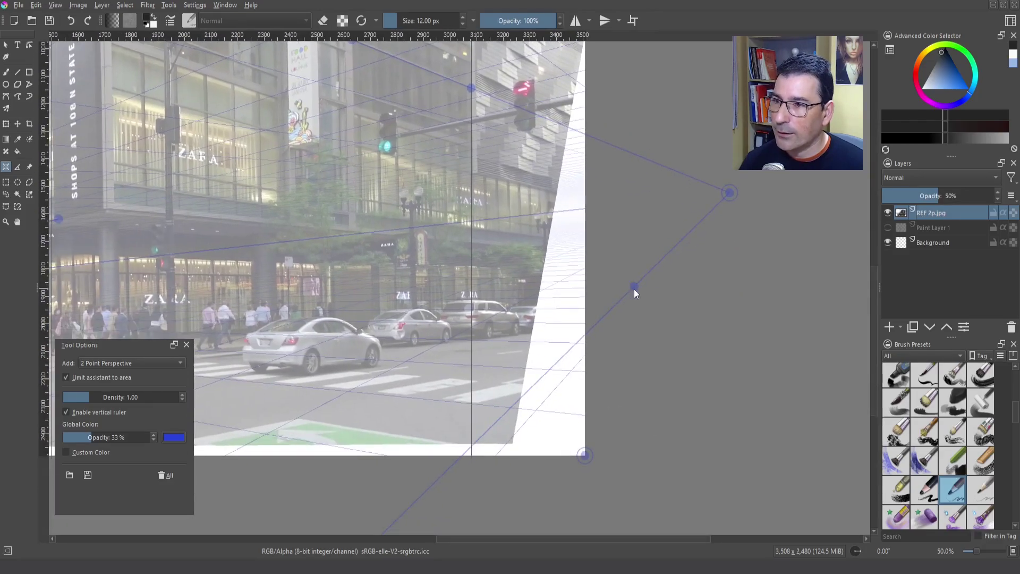
pyautogui.moveTo(633, 289); pyautogui.dragTo(556, 263)
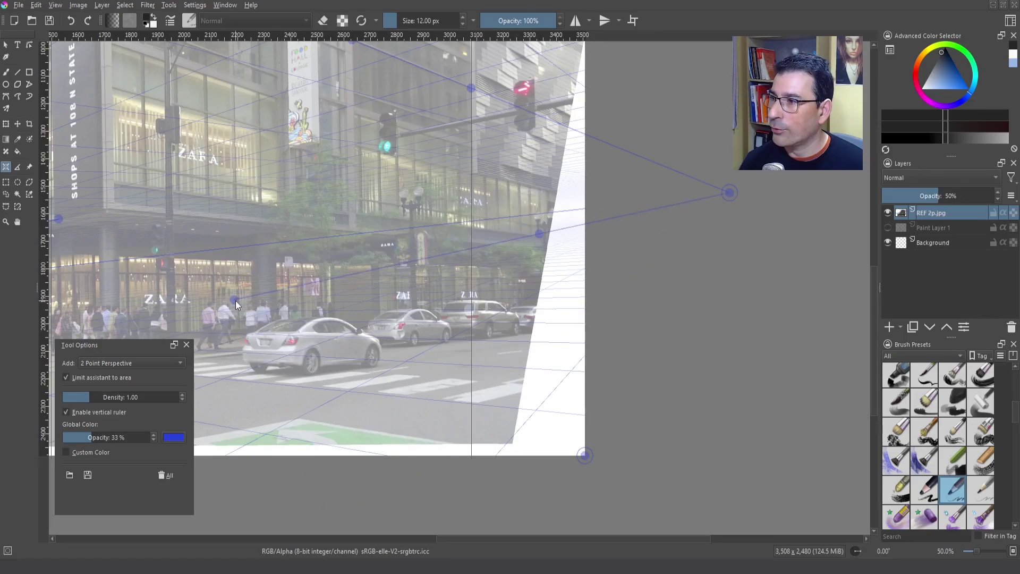
pyautogui.moveTo(235, 301); pyautogui.dragTo(363, 213)
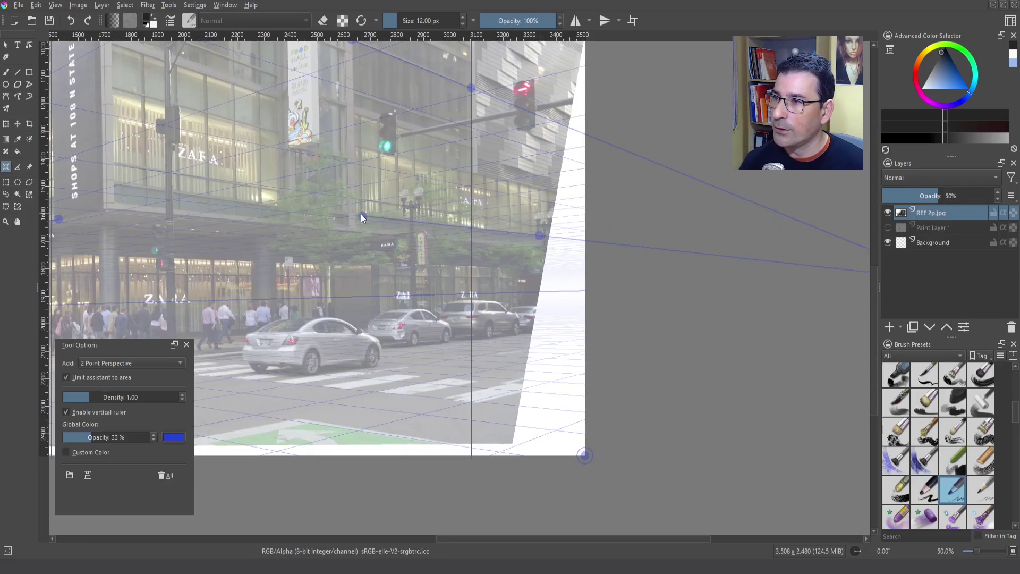
pyautogui.moveTo(362, 215); pyautogui.dragTo(363, 212)
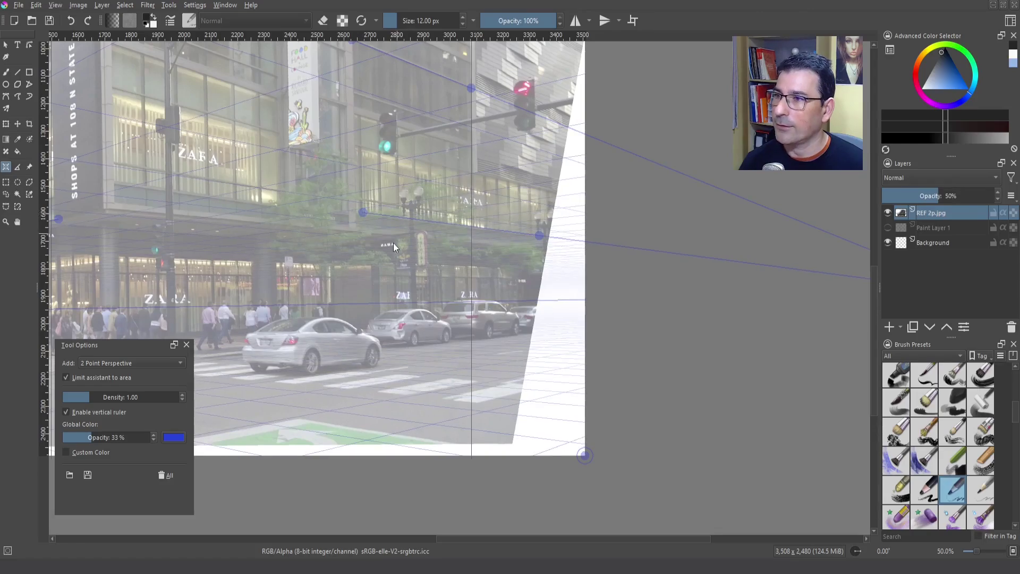
pyautogui.moveTo(417, 199)
pyautogui.mouseDown()
pyautogui.moveTo(449, 206)
pyautogui.moveTo(587, 187)
pyautogui.mouseUp()
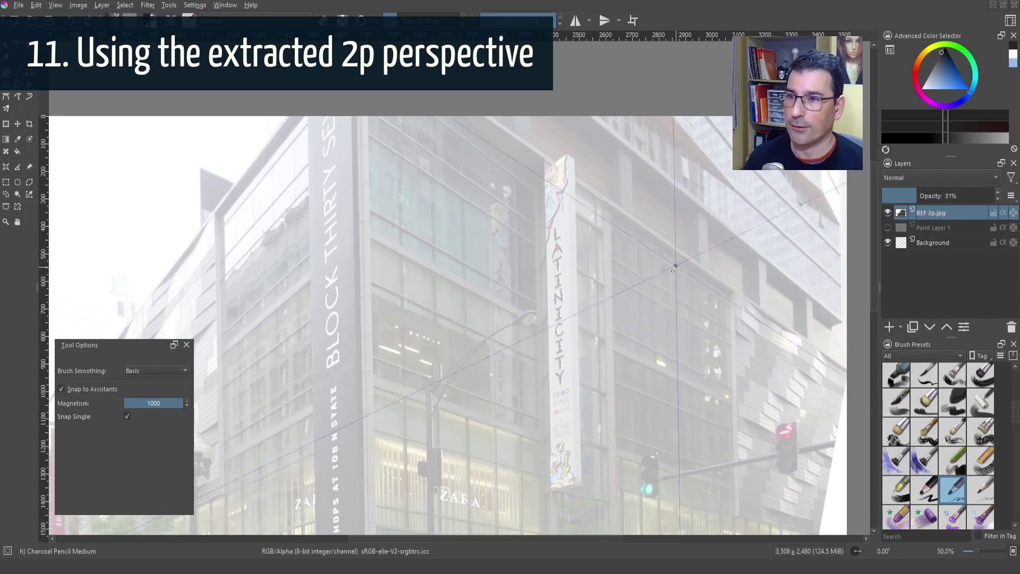
# On a new paint layer, finish the tall vertical sign's box with snapped pencil lines.
pyautogui.click(893, 330)
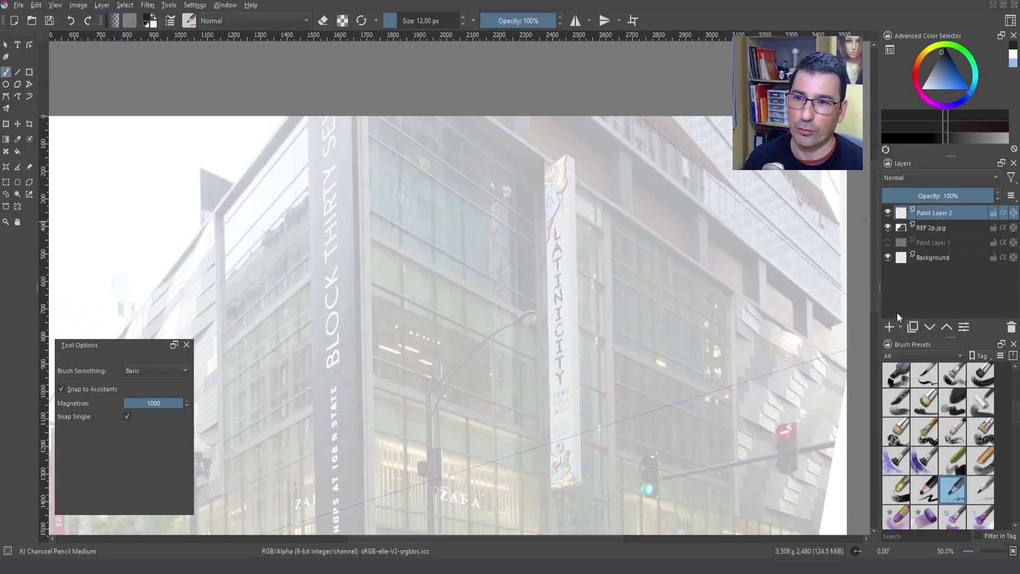
pyautogui.moveTo(709, 271)
pyautogui.mouseDown()
pyautogui.moveTo(722, 255)
pyautogui.moveTo(685, 212)
pyautogui.moveTo(781, 231)
pyautogui.moveTo(833, 208)
pyautogui.mouseUp()
pyautogui.scroll(-1, 686, 212)
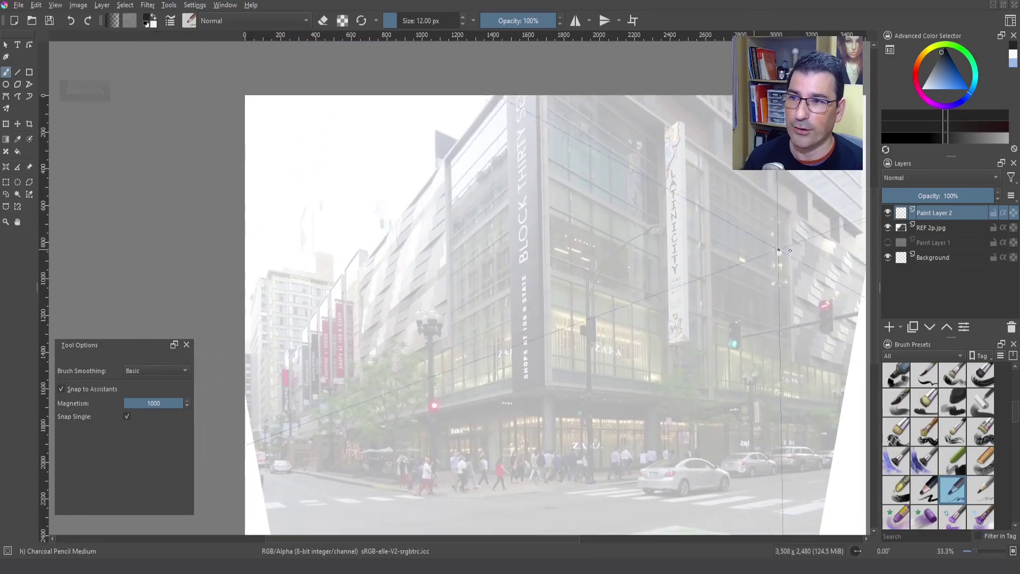
pyautogui.moveTo(694, 217); pyautogui.dragTo(643, 190)
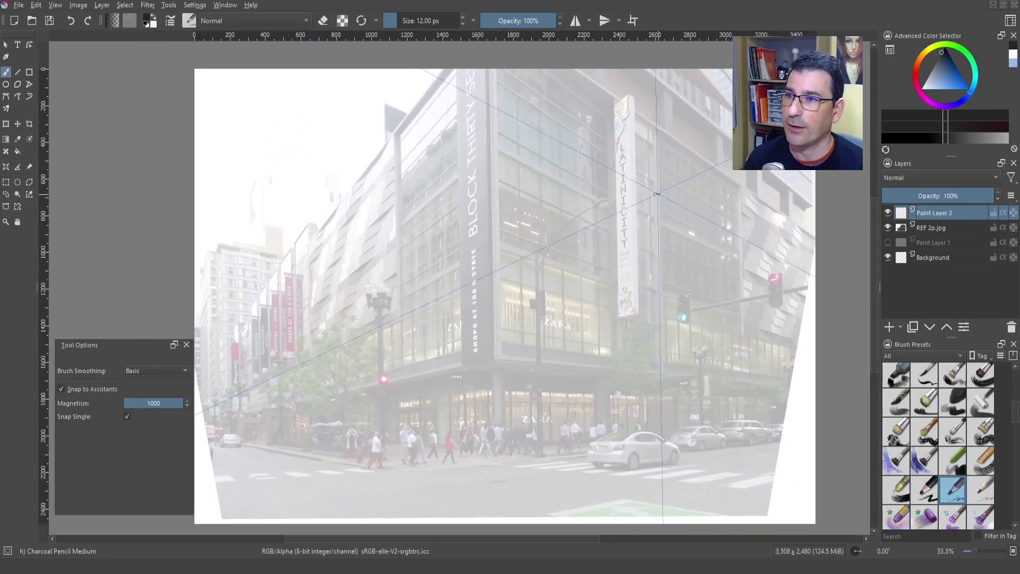
pyautogui.scroll(2, 685, 202)
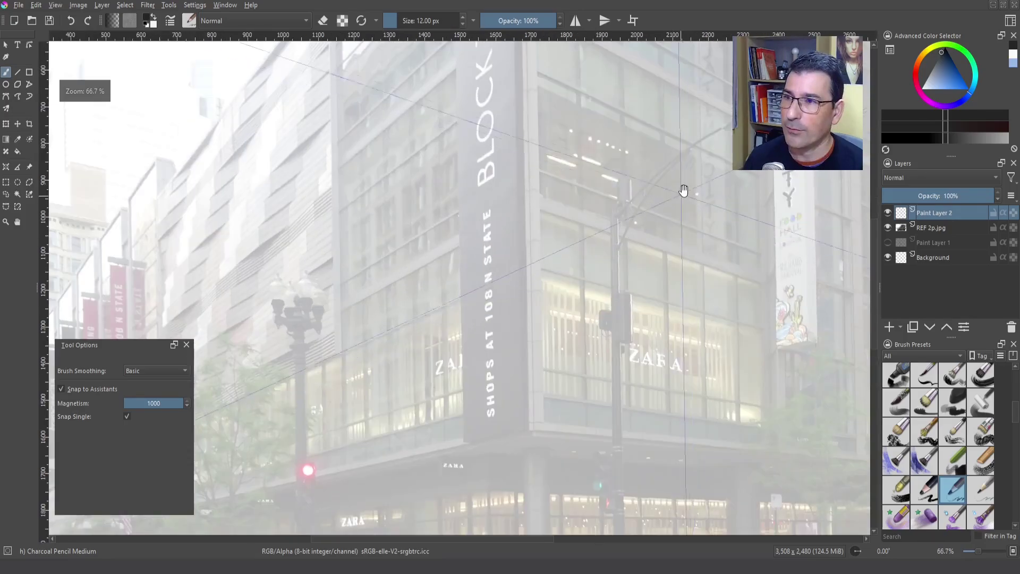
pyautogui.moveTo(577, 129); pyautogui.dragTo(546, 160)
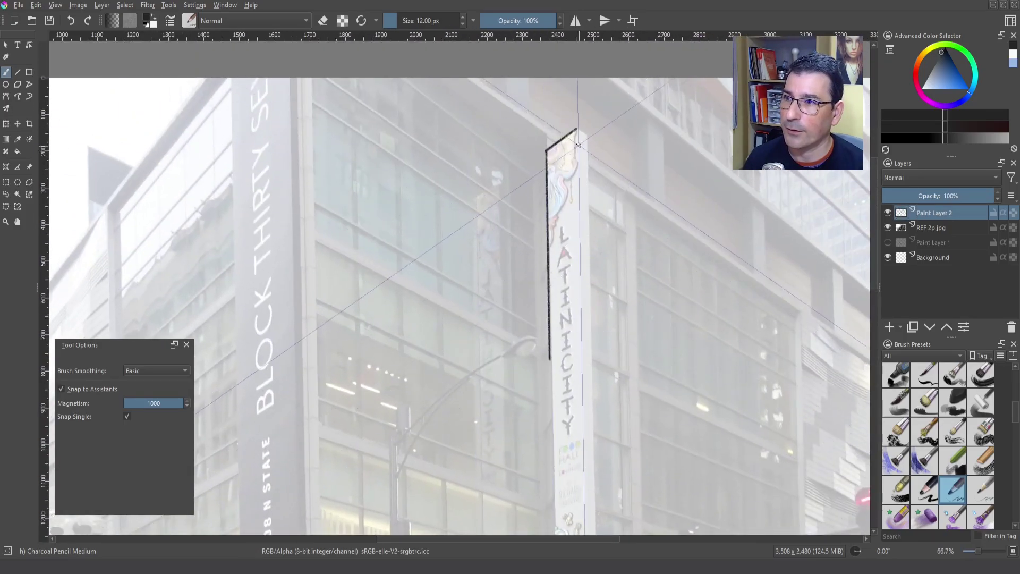
pyautogui.moveTo(579, 324)
pyautogui.mouseDown()
pyautogui.moveTo(581, 346)
pyautogui.moveTo(551, 359)
pyautogui.mouseUp()
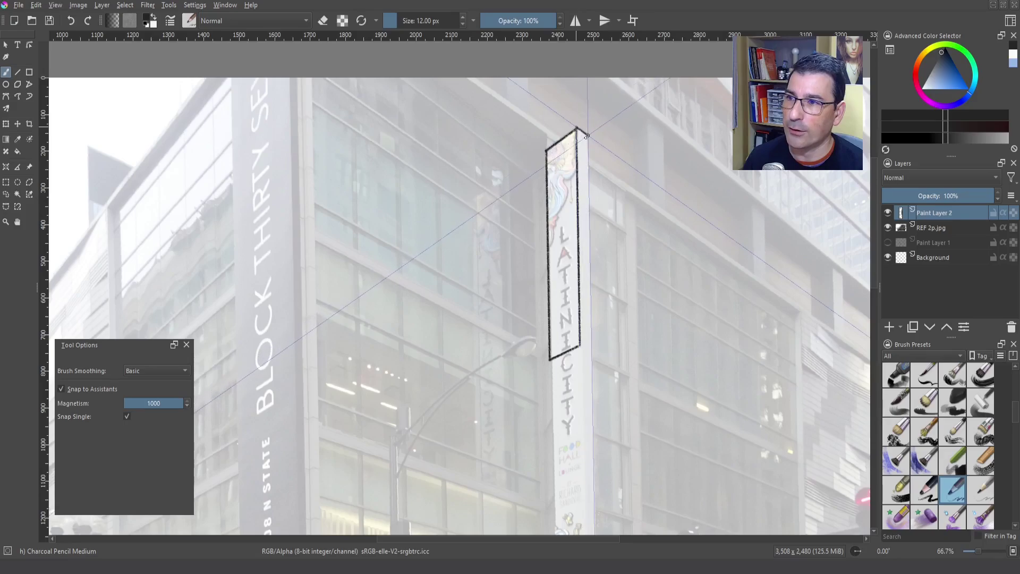
pyautogui.moveTo(590, 266); pyautogui.dragTo(592, 352)
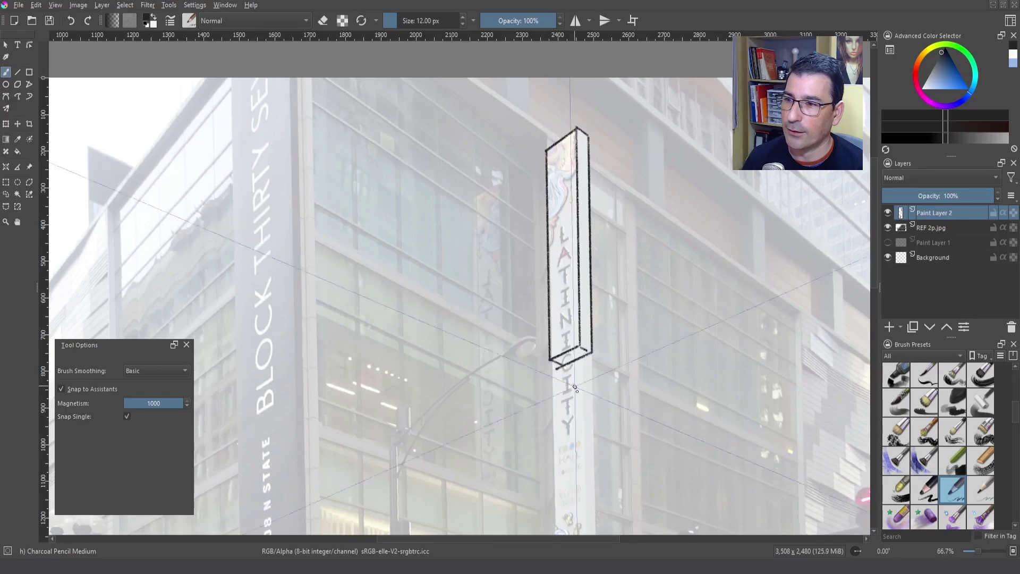
# Outline the lower hanging sign panel's edges and bottom thickness, then zoom out.
pyautogui.moveTo(565, 367); pyautogui.dragTo(574, 148)
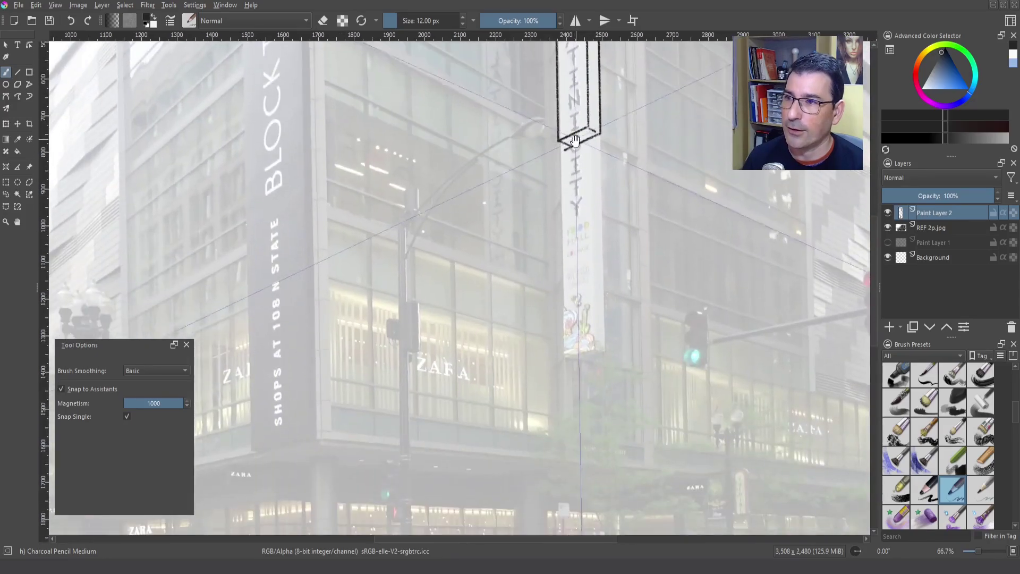
pyautogui.moveTo(562, 187)
pyautogui.mouseDown()
pyautogui.moveTo(630, 213)
pyautogui.moveTo(593, 173)
pyautogui.moveTo(653, 147)
pyautogui.moveTo(654, 198)
pyautogui.mouseUp()
pyautogui.moveTo(656, 283); pyautogui.dragTo(655, 302)
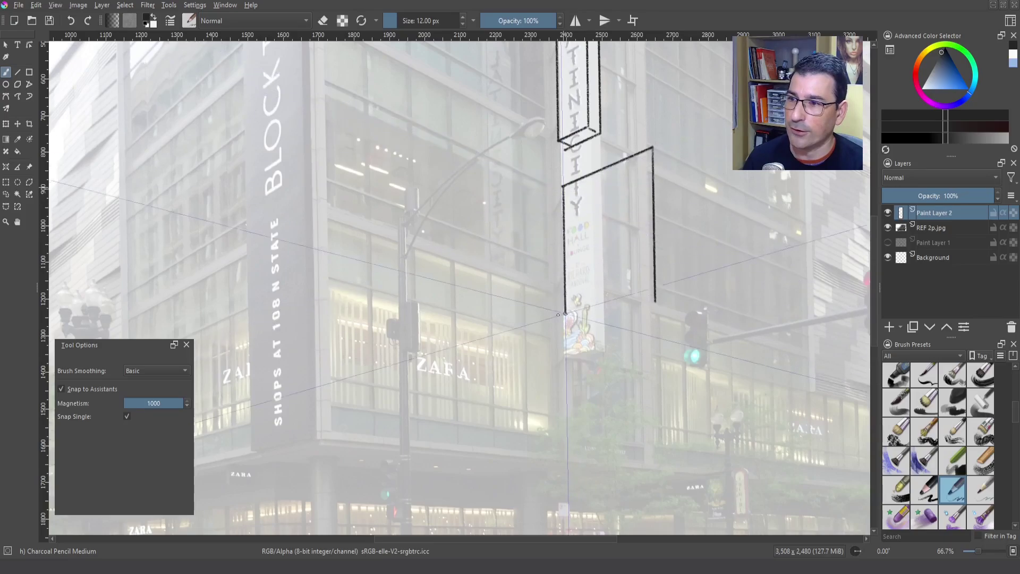
pyautogui.moveTo(559, 314); pyautogui.dragTo(564, 325)
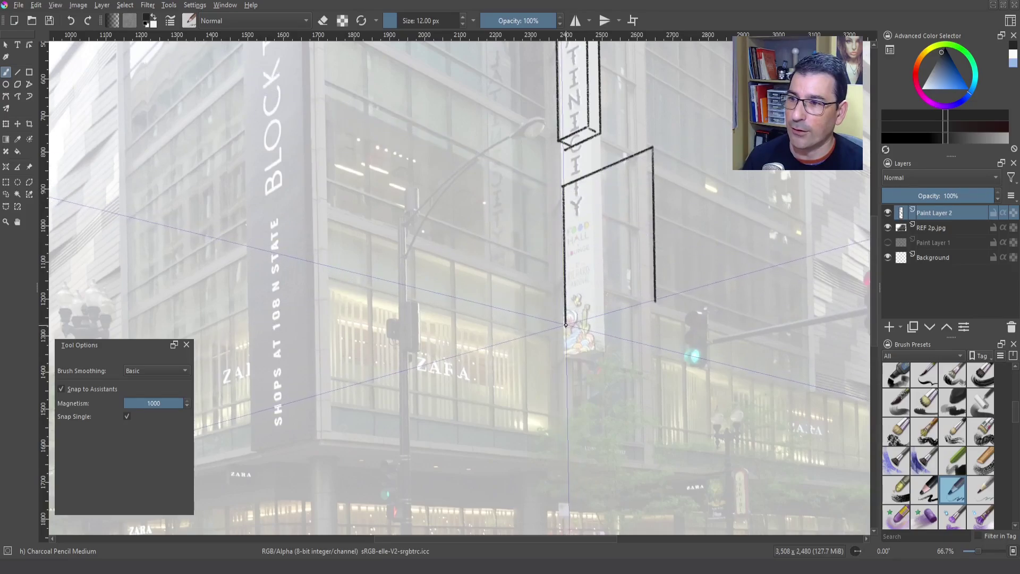
pyautogui.moveTo(566, 326); pyautogui.dragTo(655, 303)
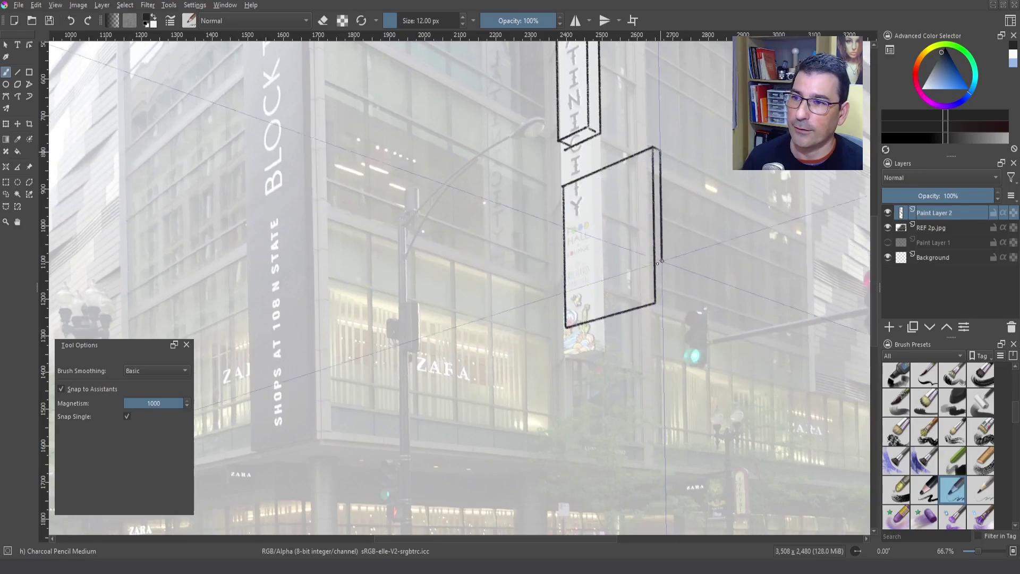
pyautogui.moveTo(659, 262); pyautogui.dragTo(658, 305)
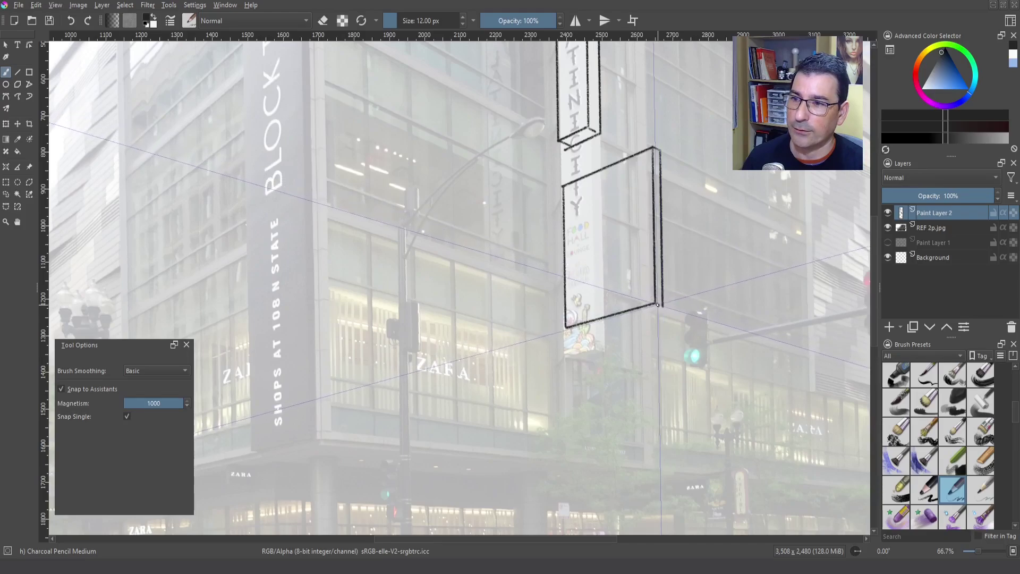
pyautogui.moveTo(662, 307); pyautogui.dragTo(588, 327)
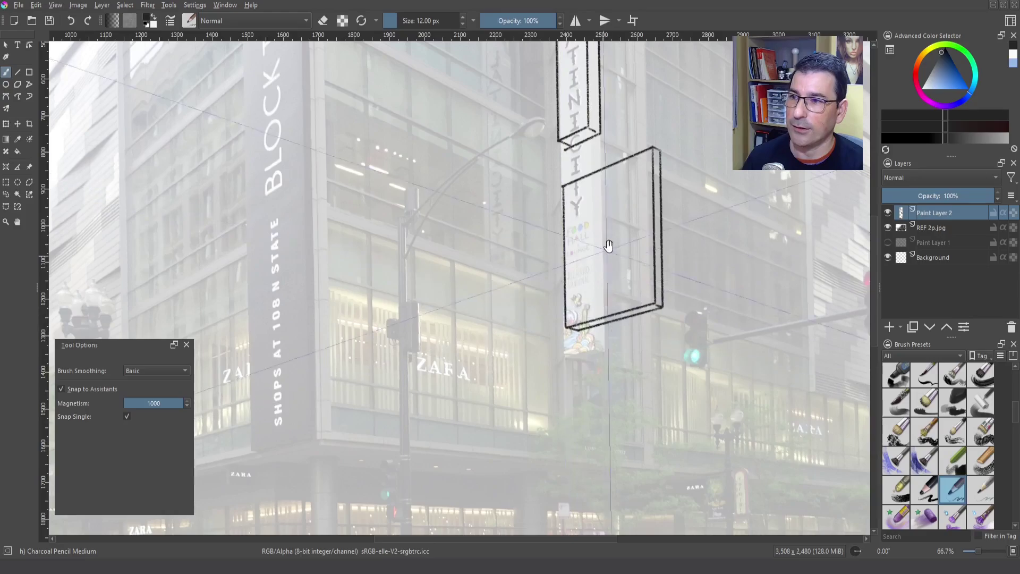
pyautogui.moveTo(609, 246); pyautogui.dragTo(553, 360)
pyautogui.moveTo(580, 240)
pyautogui.mouseDown()
pyautogui.moveTo(595, 292)
pyautogui.moveTo(581, 300)
pyautogui.moveTo(698, 240)
pyautogui.mouseUp()
pyautogui.press('-')
pyautogui.moveTo(609, 275); pyautogui.dragTo(742, 230)
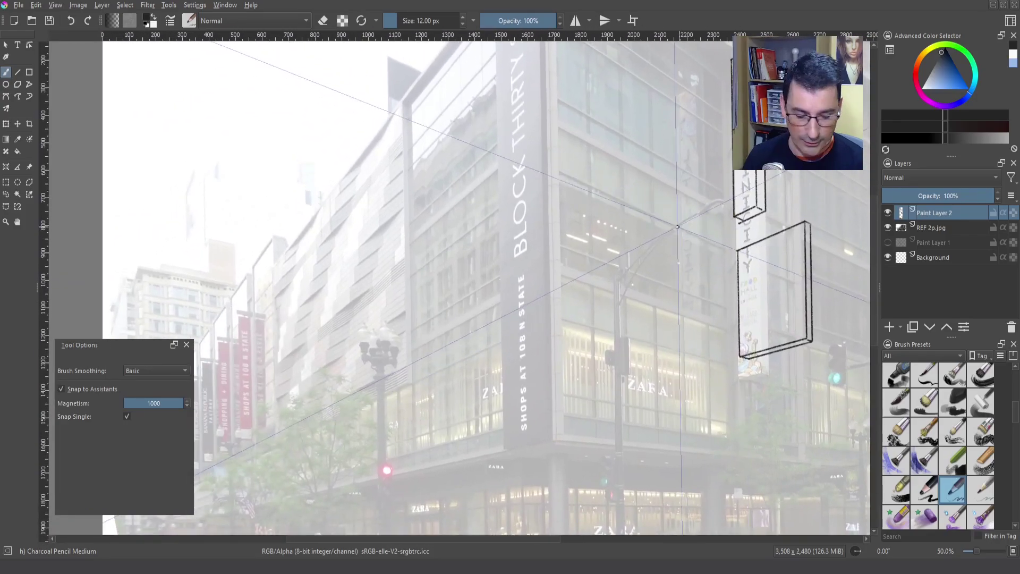
# Sketch a tall open box in the upper-left sky, using the Line tool for one edge.
pyautogui.scroll(-1, 678, 227)
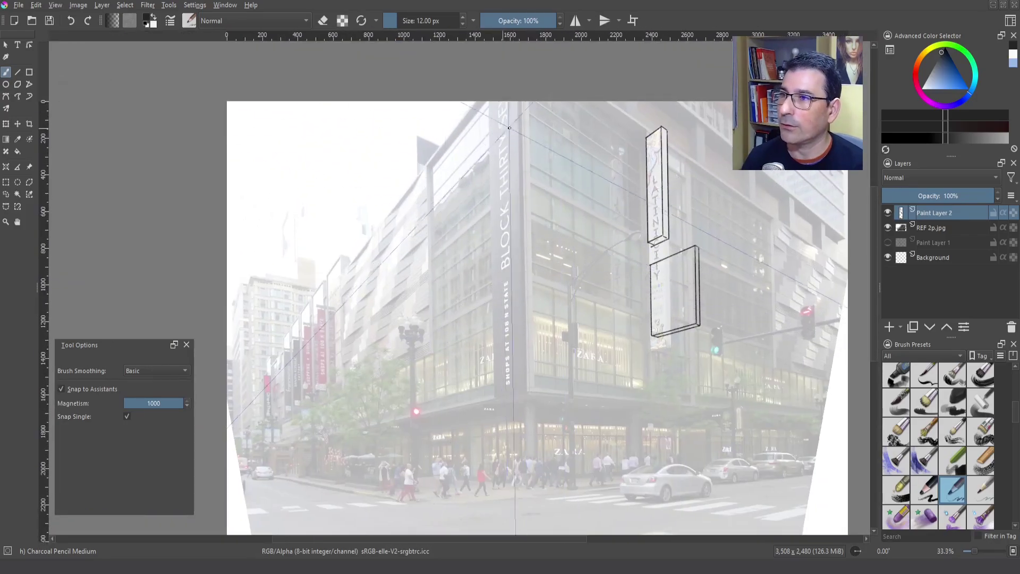
pyautogui.moveTo(509, 129); pyautogui.dragTo(478, 109)
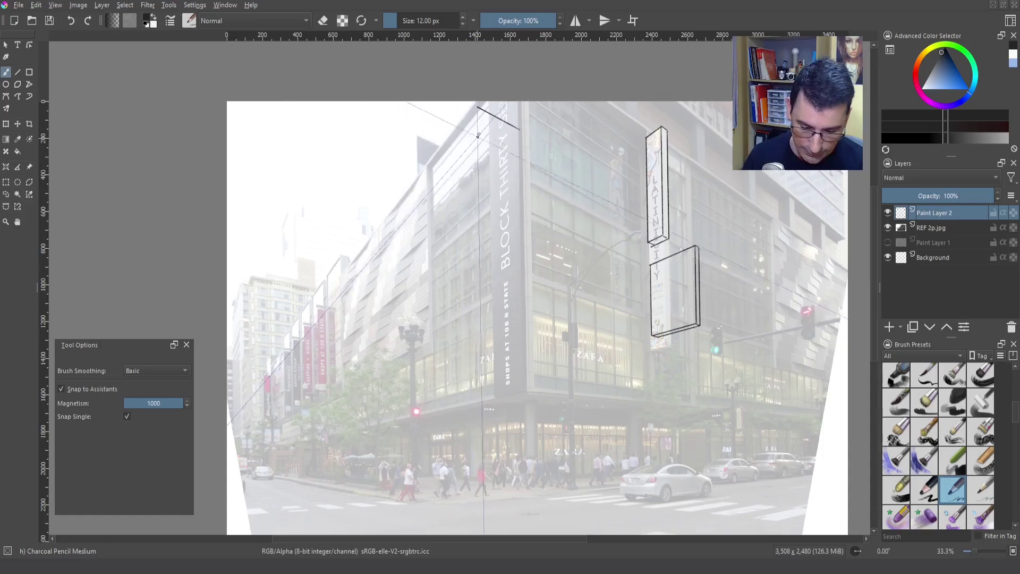
pyautogui.hotkey('ctrl', 'z')
pyautogui.moveTo(287, 290)
pyautogui.mouseDown()
pyautogui.moveTo(283, 121)
pyautogui.moveTo(317, 143)
pyautogui.mouseUp()
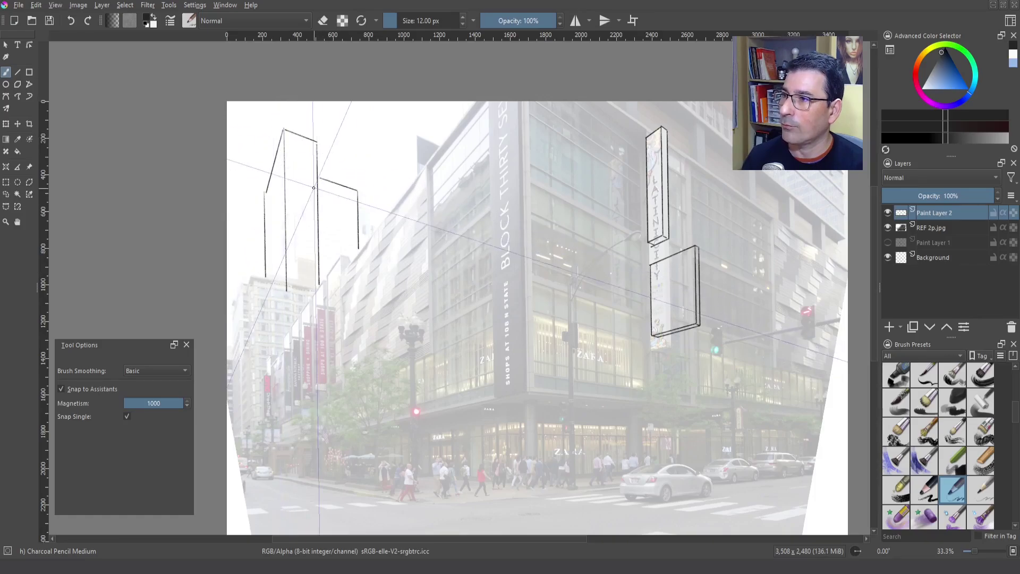
pyautogui.press('v')
pyautogui.moveTo(286, 160); pyautogui.dragTo(313, 218)
pyautogui.press('b')
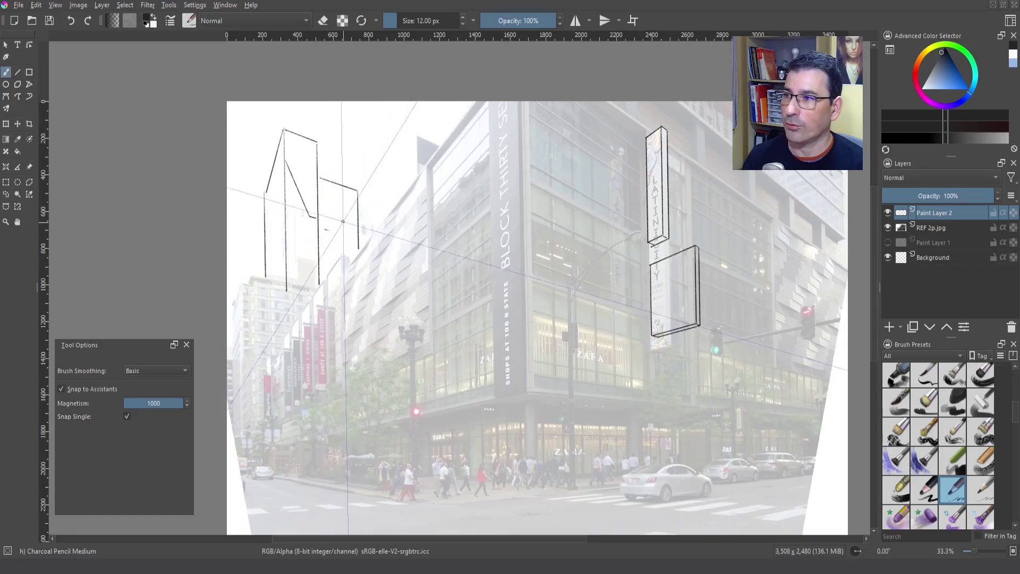
# Retrace the second box's short vertical edge and draw edges of a small cube above.
pyautogui.moveTo(398, 118); pyautogui.dragTo(399, 133)
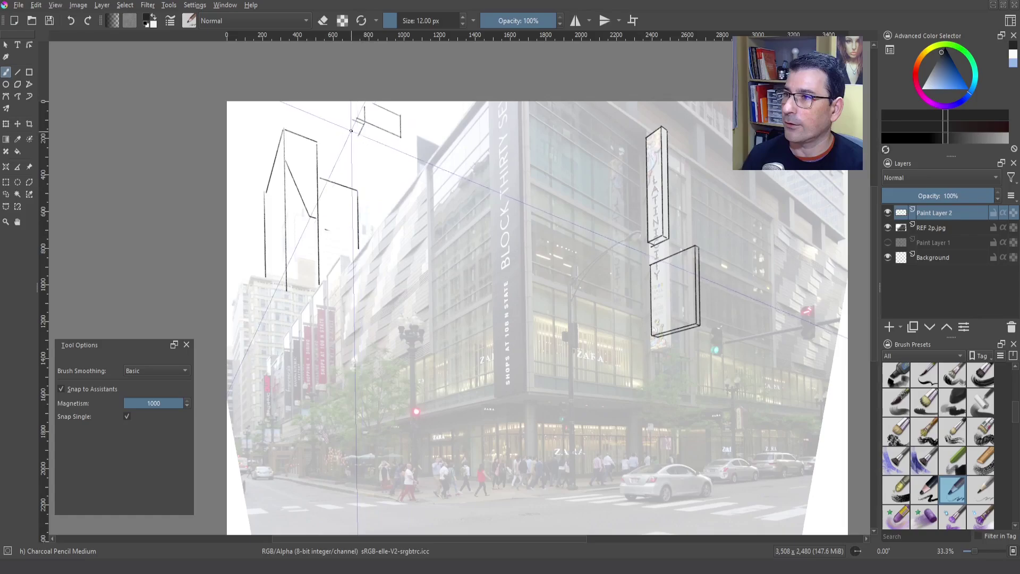
pyautogui.moveTo(354, 118)
pyautogui.mouseDown()
pyautogui.moveTo(357, 139)
pyautogui.moveTo(398, 150)
pyautogui.mouseUp()
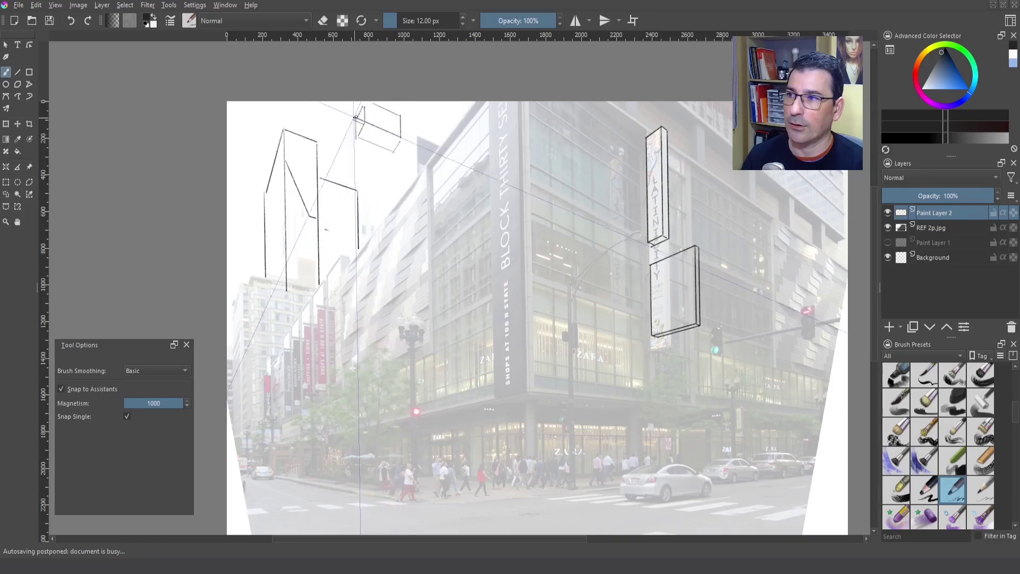
pyautogui.moveTo(356, 117); pyautogui.dragTo(380, 140)
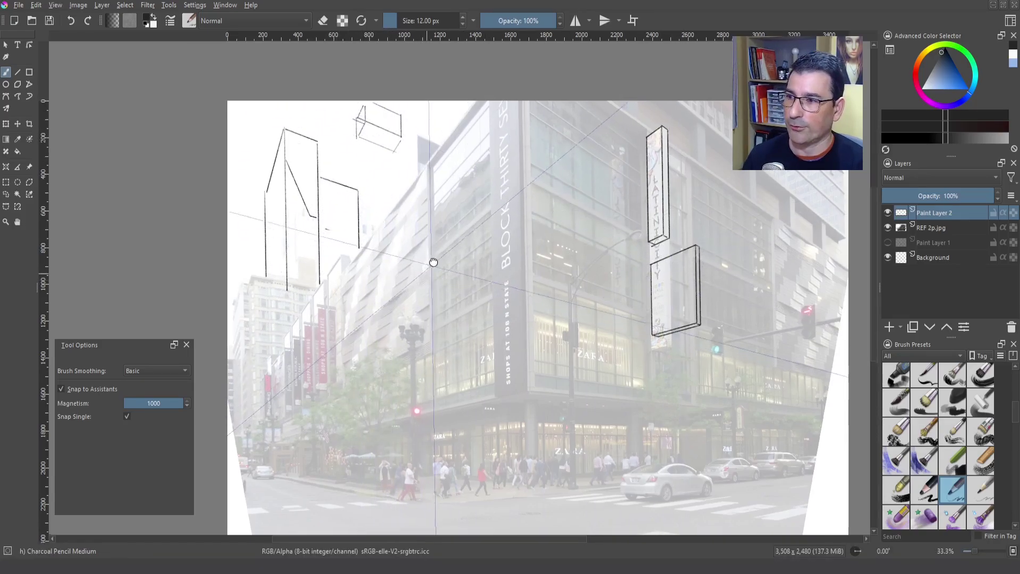
pyautogui.moveTo(435, 262); pyautogui.dragTo(440, 226)
pyautogui.moveTo(529, 361); pyautogui.dragTo(455, 353)
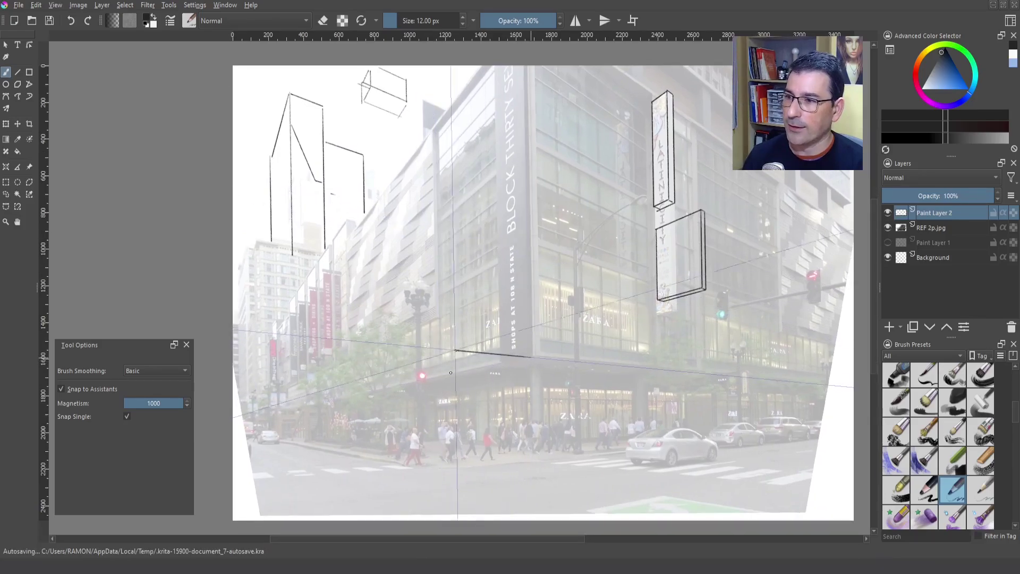
# Draw the sidewalk box's receding, vertical and top edges plus an inner frame edge.
pyautogui.hotkey('ctrl', 'z')
pyautogui.moveTo(530, 360)
pyautogui.mouseDown()
pyautogui.moveTo(419, 385)
pyautogui.moveTo(425, 448)
pyautogui.moveTo(426, 403)
pyautogui.moveTo(422, 448)
pyautogui.moveTo(296, 454)
pyautogui.mouseUp()
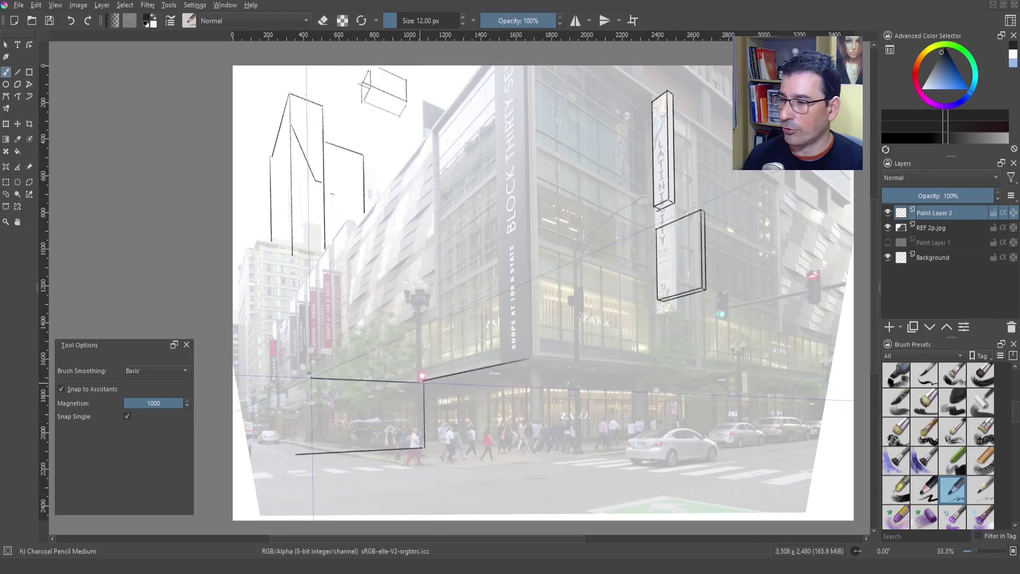
pyautogui.moveTo(292, 420); pyautogui.dragTo(291, 460)
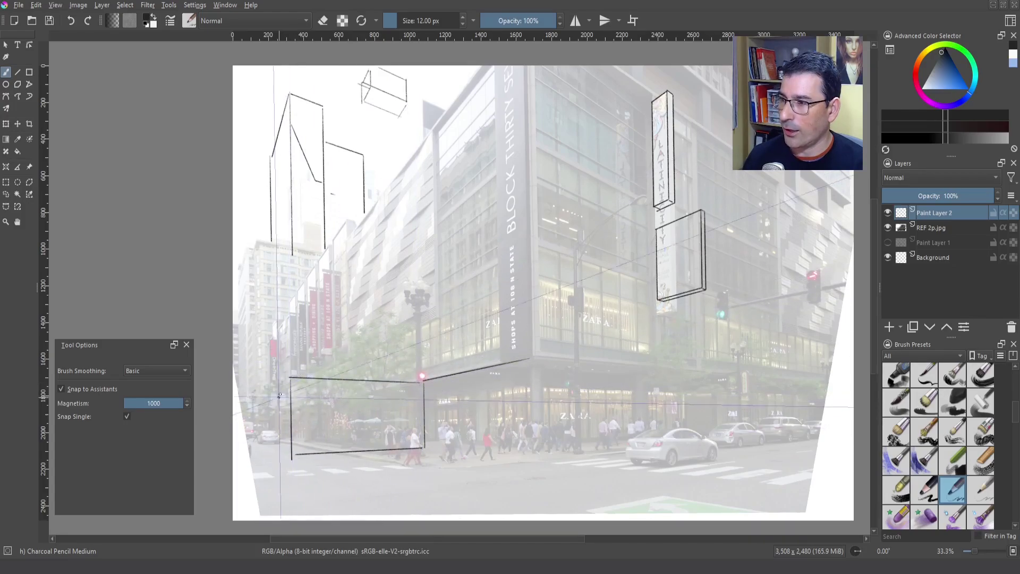
pyautogui.moveTo(287, 376); pyautogui.dragTo(248, 399)
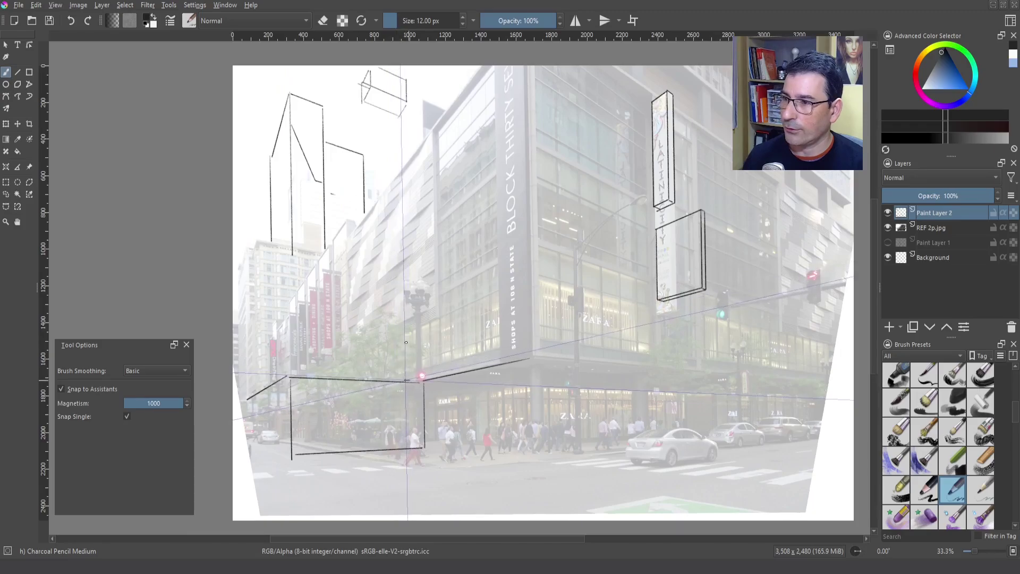
pyautogui.moveTo(409, 342)
pyautogui.mouseDown()
pyautogui.moveTo(305, 324)
pyautogui.moveTo(296, 358)
pyautogui.mouseUp()
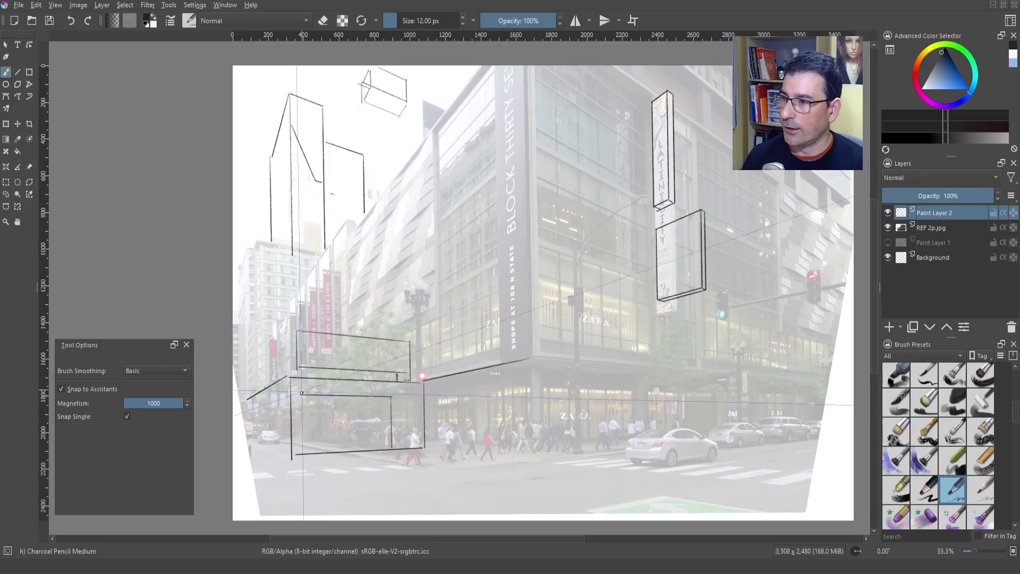
pyautogui.moveTo(301, 395); pyautogui.dragTo(301, 452)
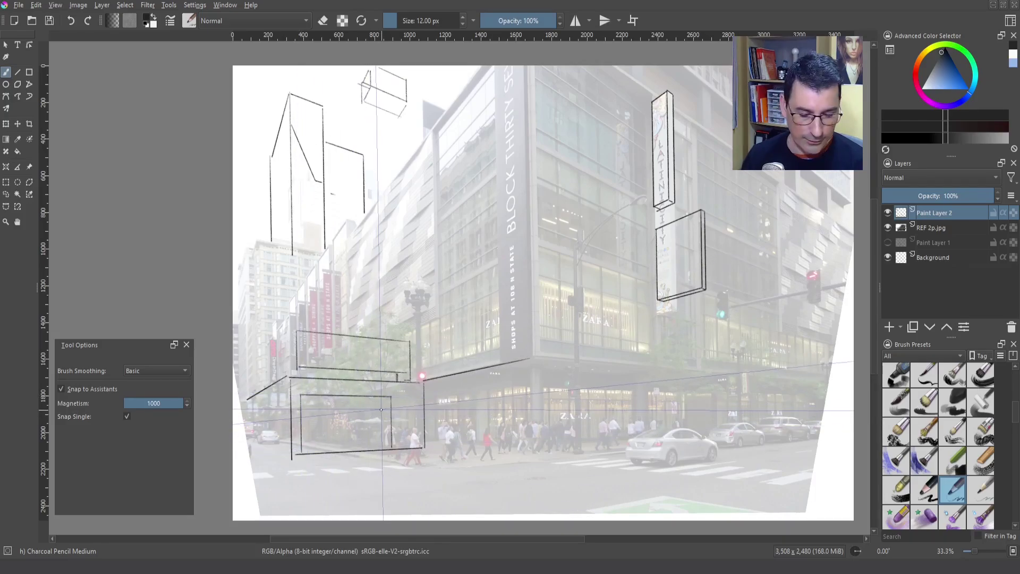
# Zoom in to 50%, extend the stepped base lines, and redraw the inner doorway's vertical edge.
pyautogui.hotkey('ctrl', '+')
pyautogui.moveTo(367, 526); pyautogui.dragTo(374, 319)
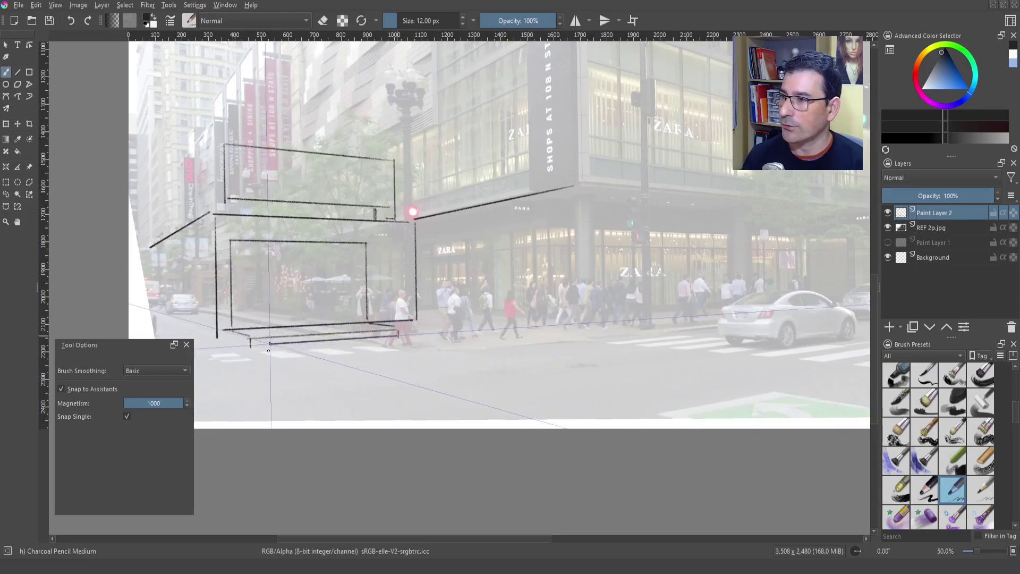
pyautogui.moveTo(268, 351)
pyautogui.mouseDown()
pyautogui.moveTo(252, 351)
pyautogui.moveTo(298, 362)
pyautogui.mouseUp()
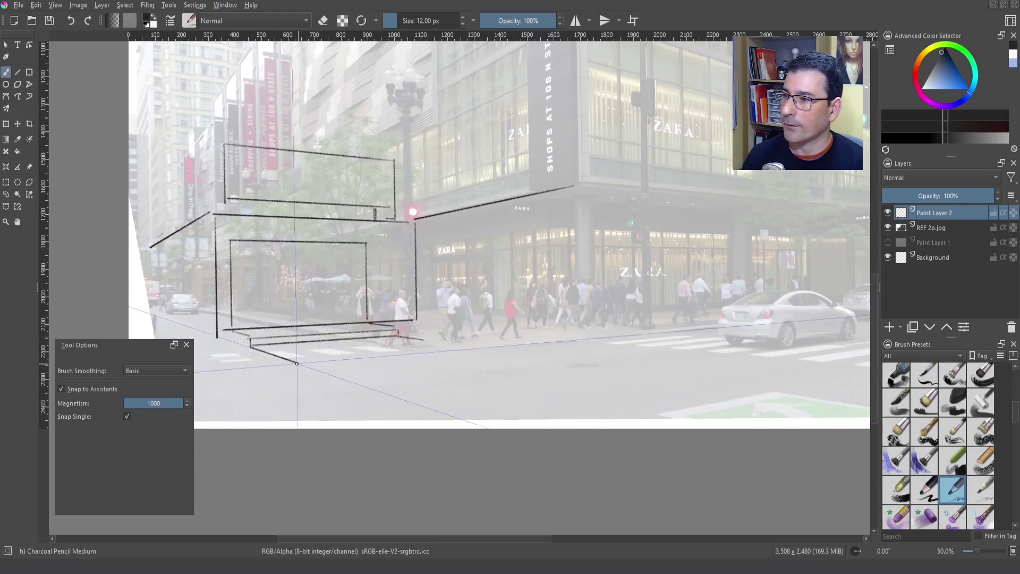
pyautogui.moveTo(424, 353)
pyautogui.mouseDown()
pyautogui.moveTo(423, 341)
pyautogui.moveTo(465, 356)
pyautogui.moveTo(422, 352)
pyautogui.moveTo(467, 388)
pyautogui.mouseUp()
pyautogui.press('space')
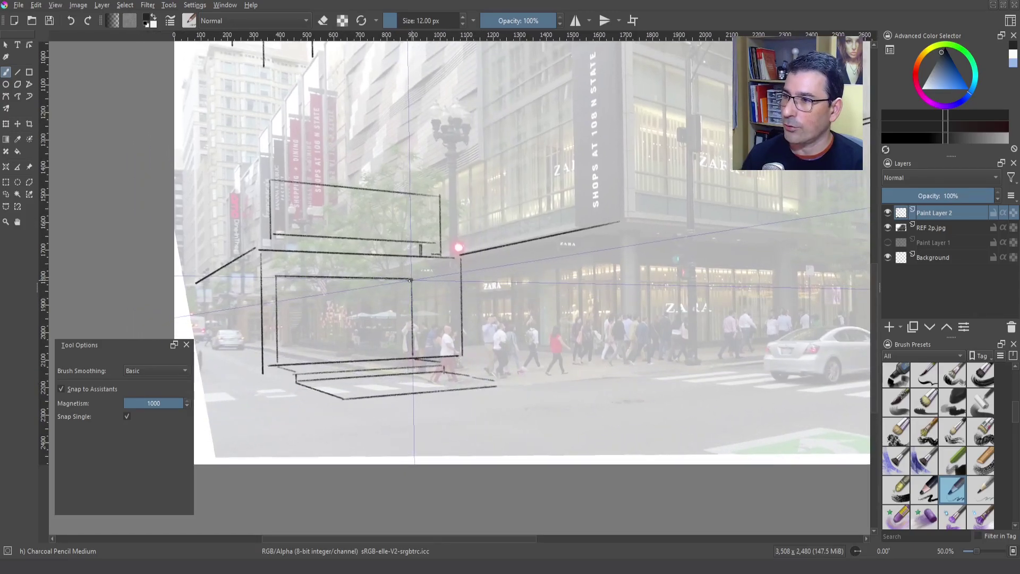
pyautogui.moveTo(356, 288); pyautogui.dragTo(357, 356)
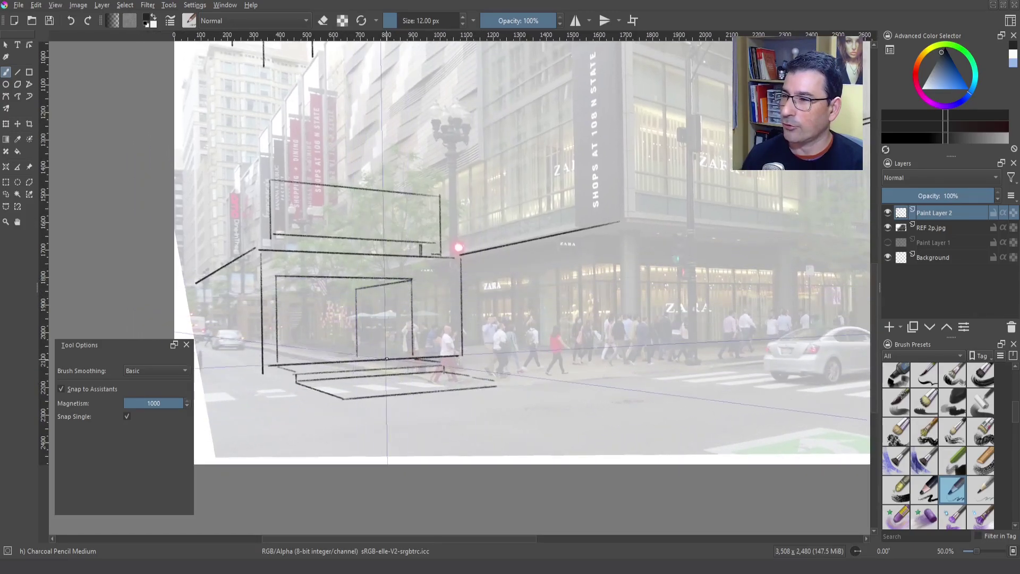
pyautogui.hotkey('ctrl', 'z')
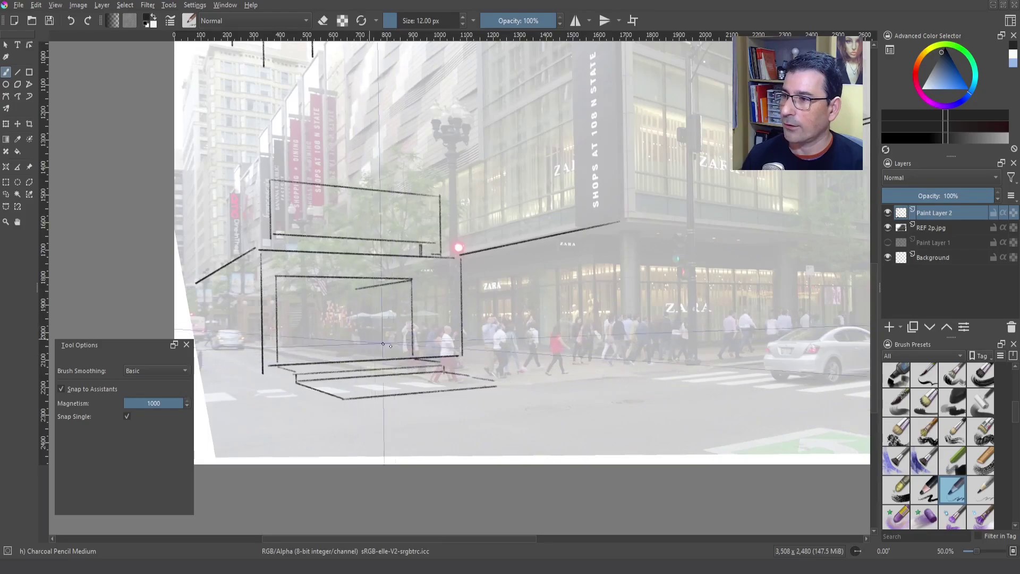
pyautogui.moveTo(409, 358); pyautogui.dragTo(346, 350)
pyautogui.moveTo(351, 291); pyautogui.dragTo(352, 348)
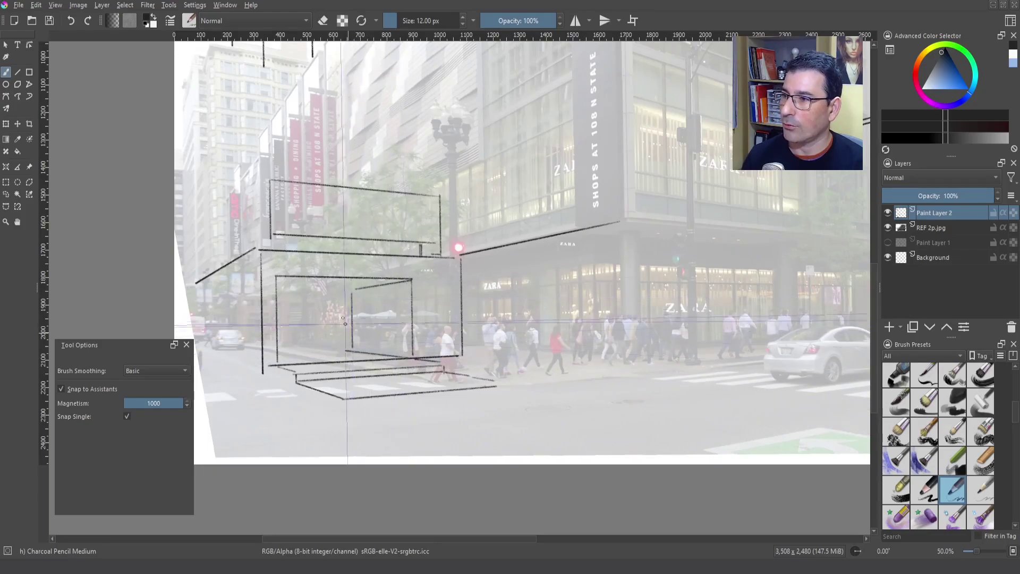